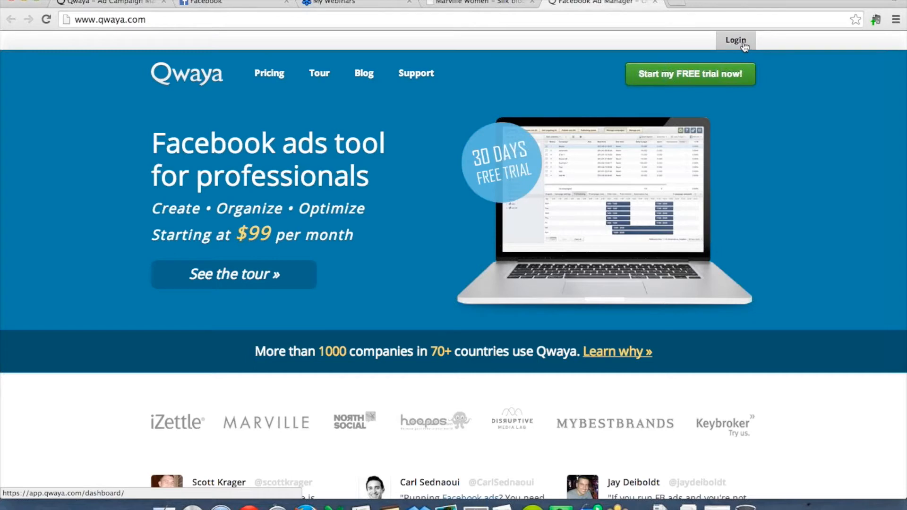
Log in to Qwaya and open the Facebook Connections settings to review the connected ad accounts and pages
click(735, 41)
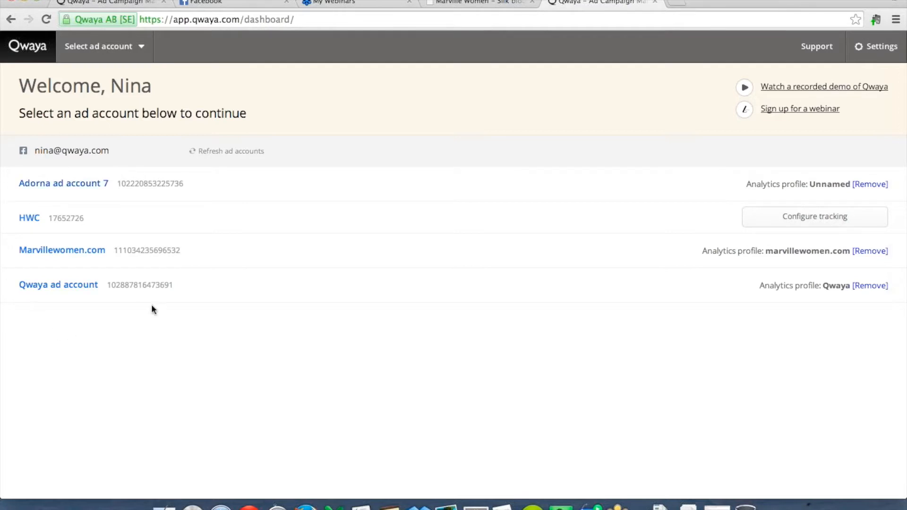
click(866, 50)
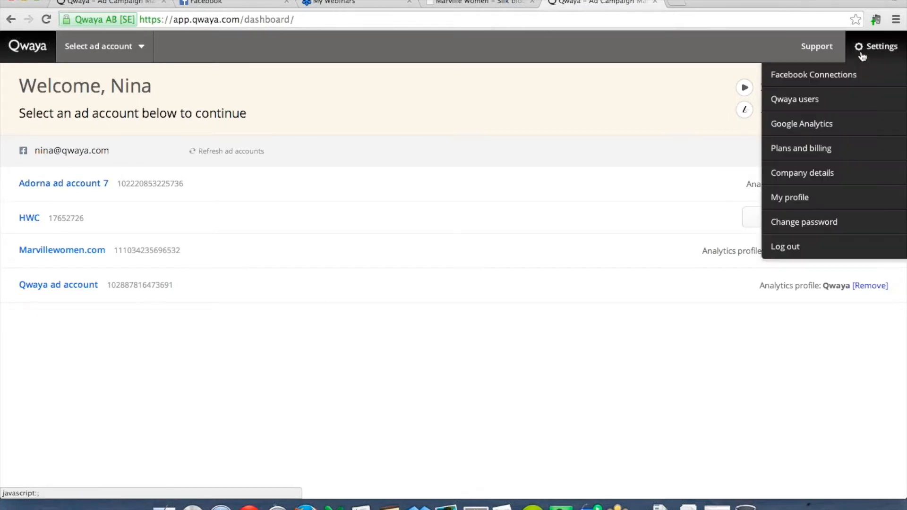
click(838, 72)
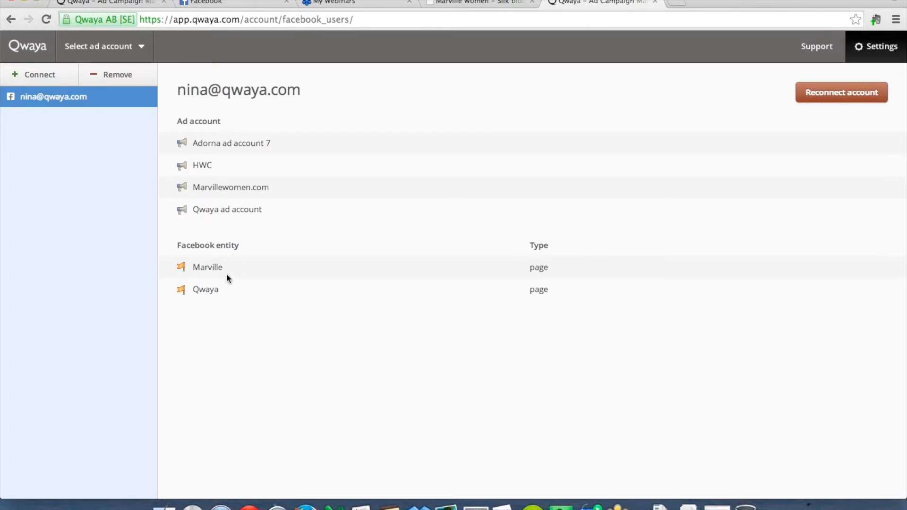
Return to the dashboard, open the Marvillewomen.com ad account and look through its overview statistics
click(25, 47)
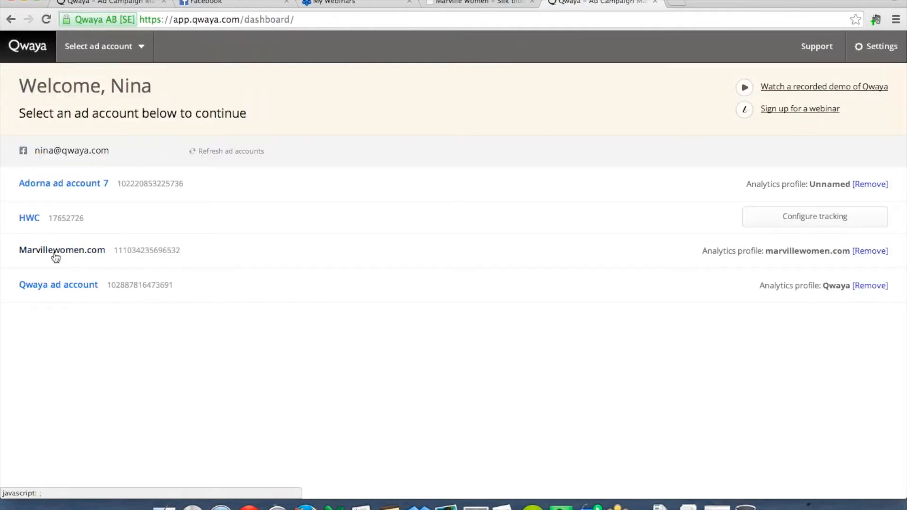
click(73, 257)
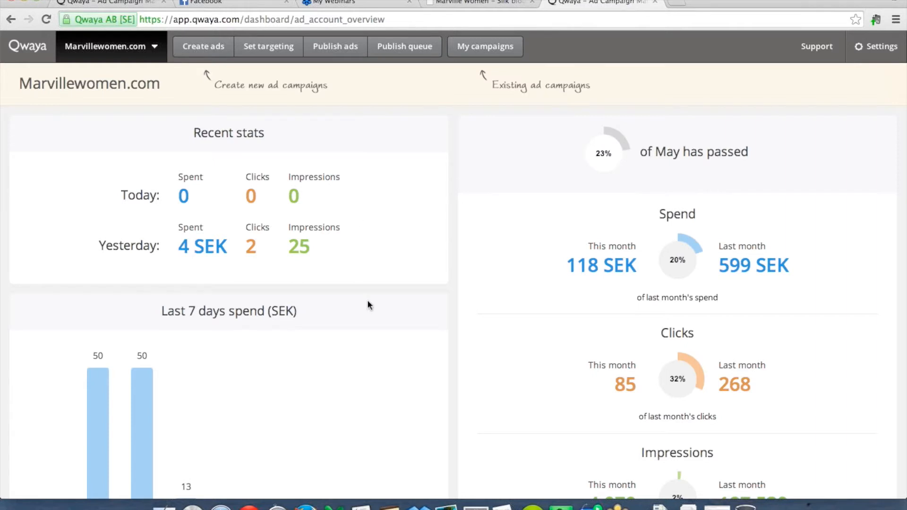
scroll(375, 349, down, 2)
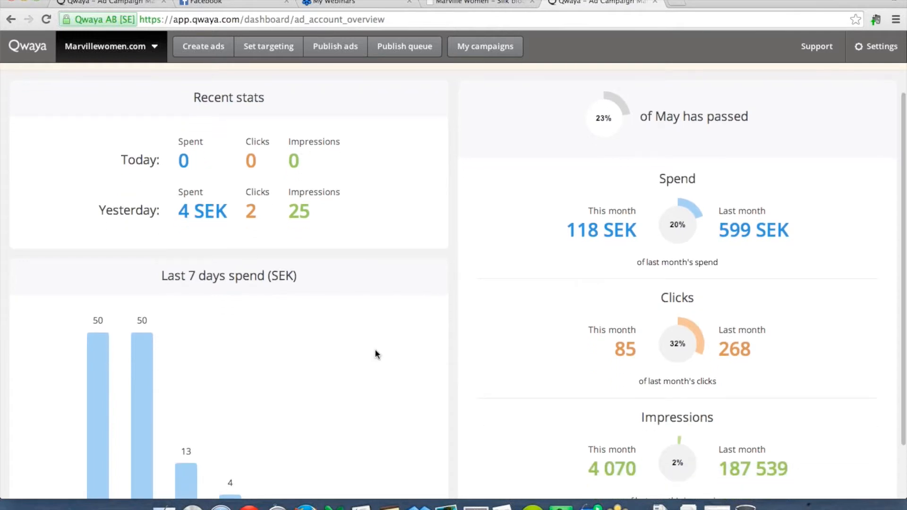
scroll(375, 348, down, 3)
scroll(375, 354, up, 5)
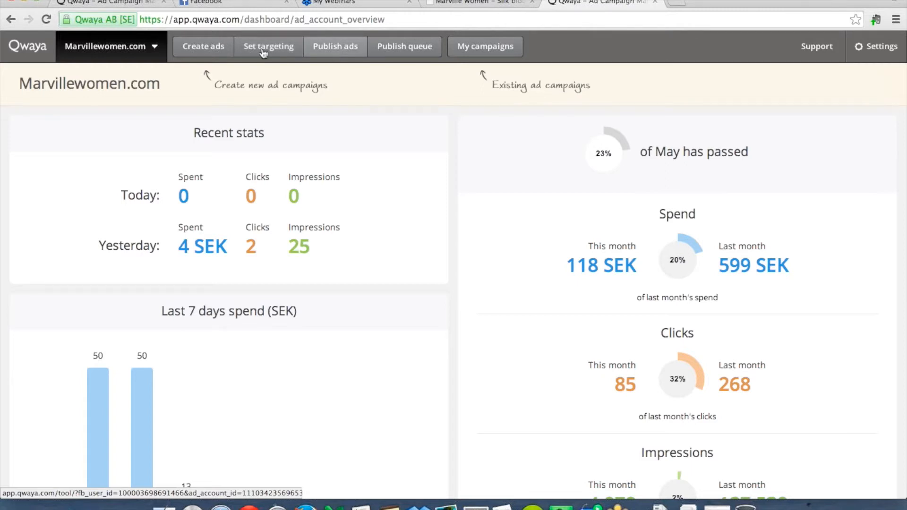
Go to ad creation, examine the Domain ad format for an external website and close it without creating anything
click(194, 47)
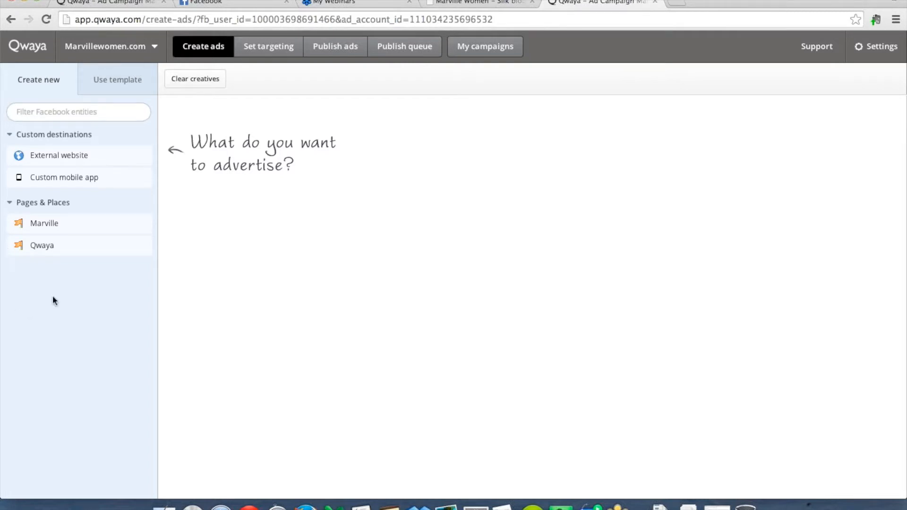
click(79, 162)
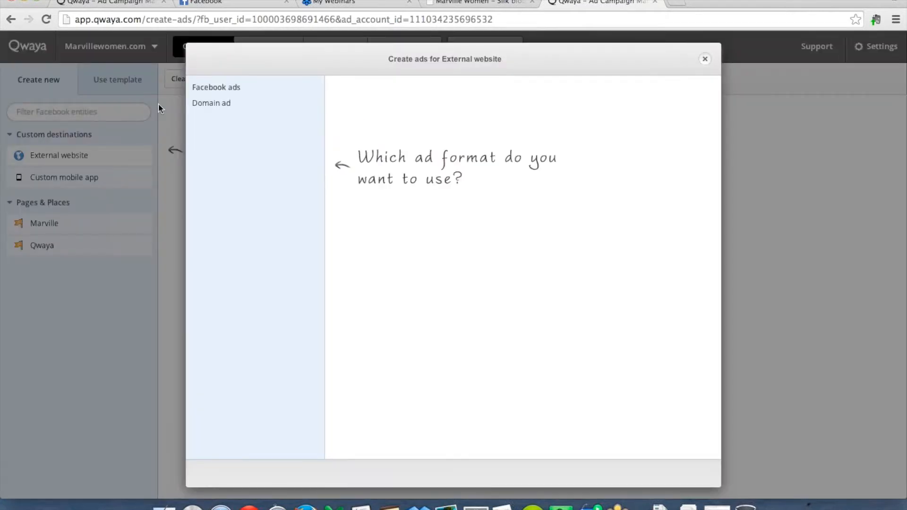
click(216, 103)
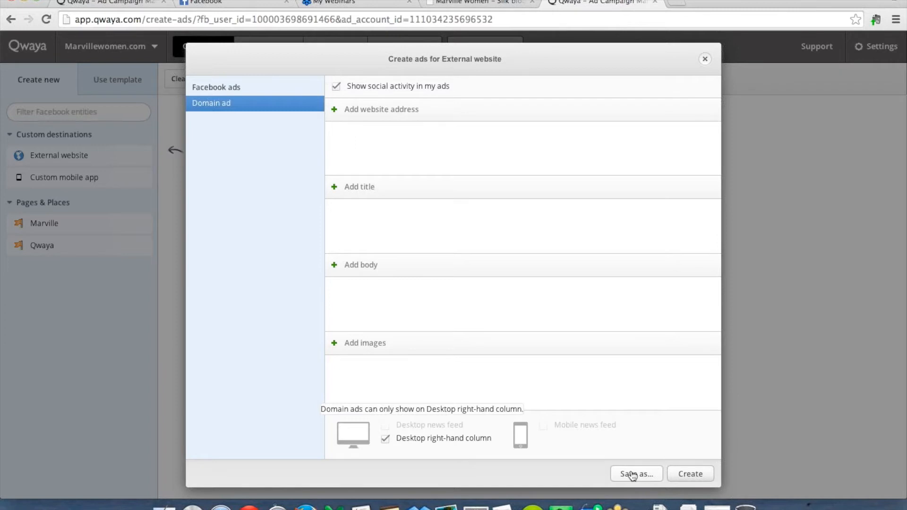
click(705, 60)
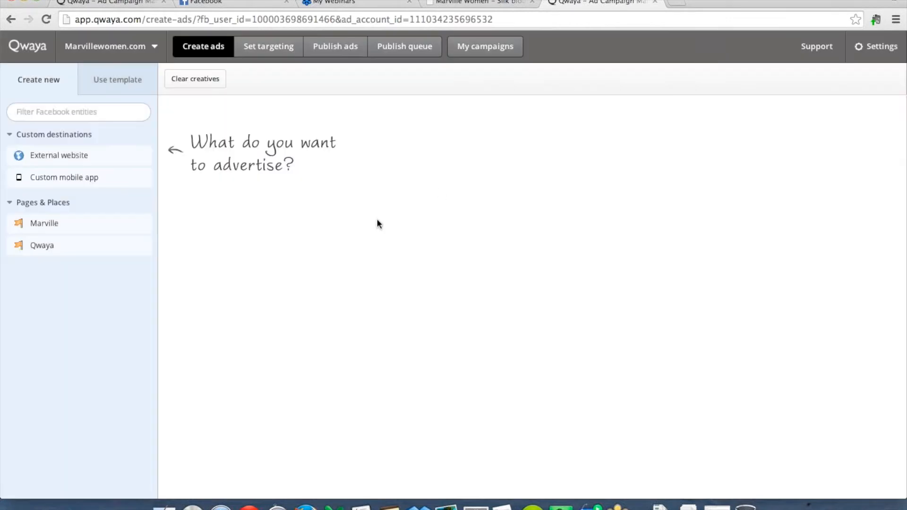
Start a Page post link ad for the Marville page, examine its fields and exclude the Desktop right-hand column placement
click(44, 223)
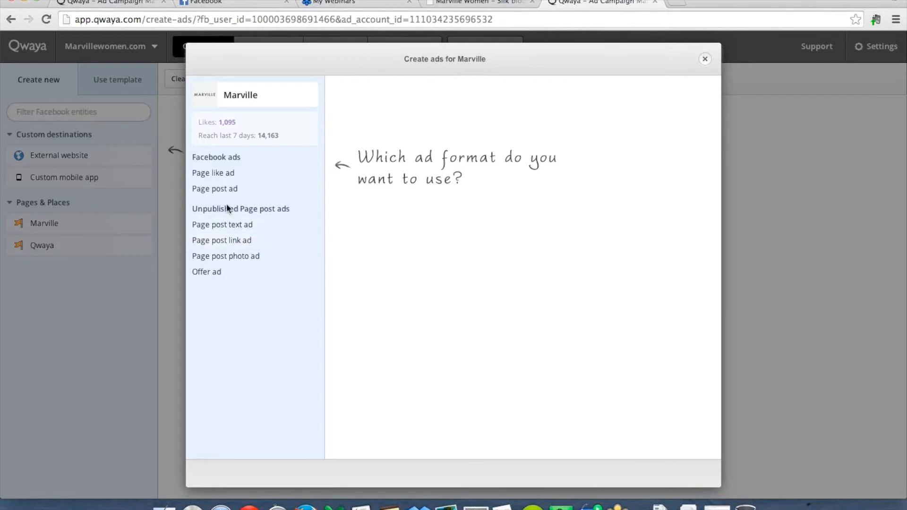
click(229, 241)
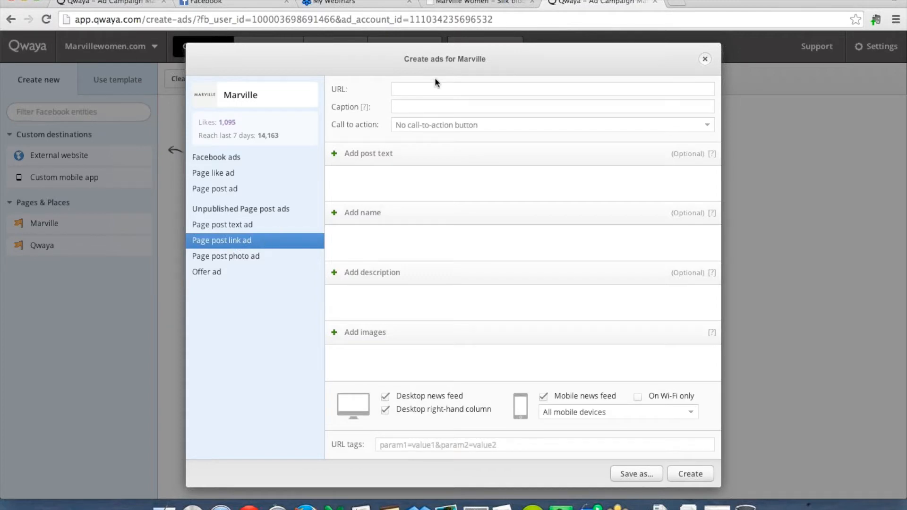
click(399, 89)
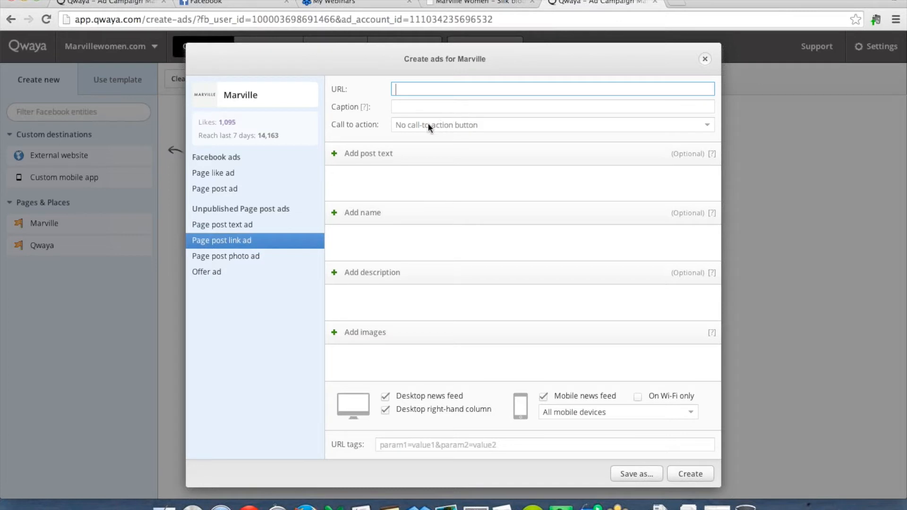
click(466, 126)
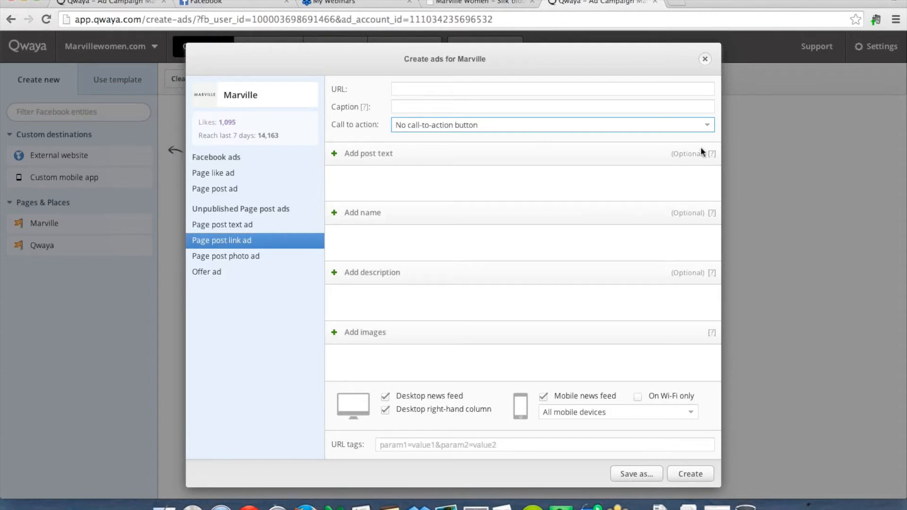
mouse_move(712, 155)
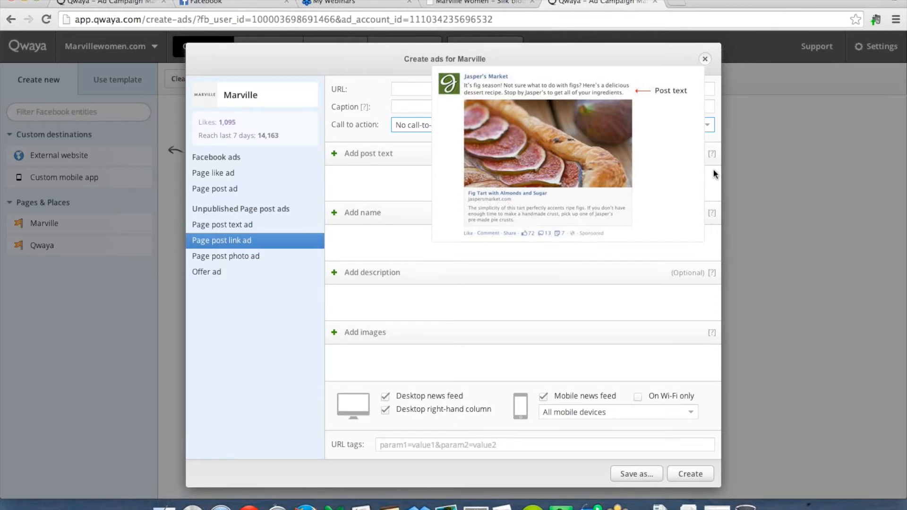
click(433, 409)
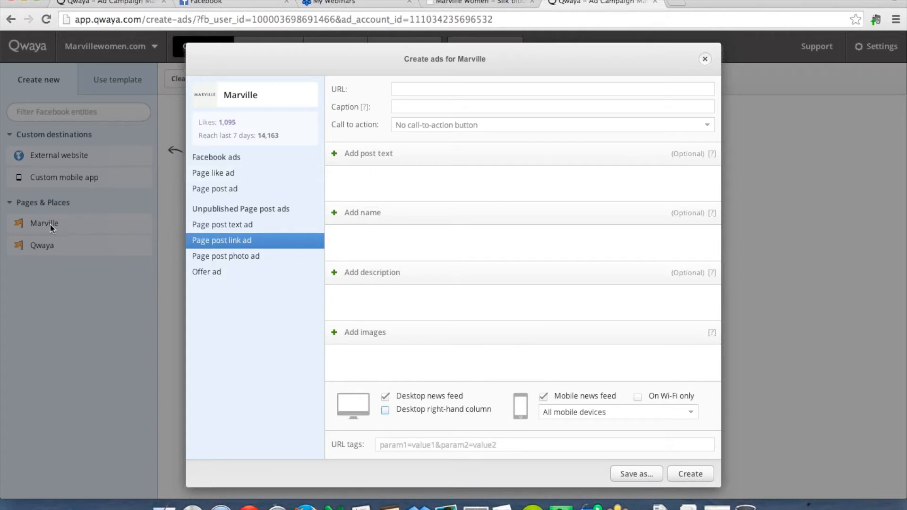
Switch to the Page like ad format, discarding the unsaved changes, and examine its landing tab options and title
click(213, 175)
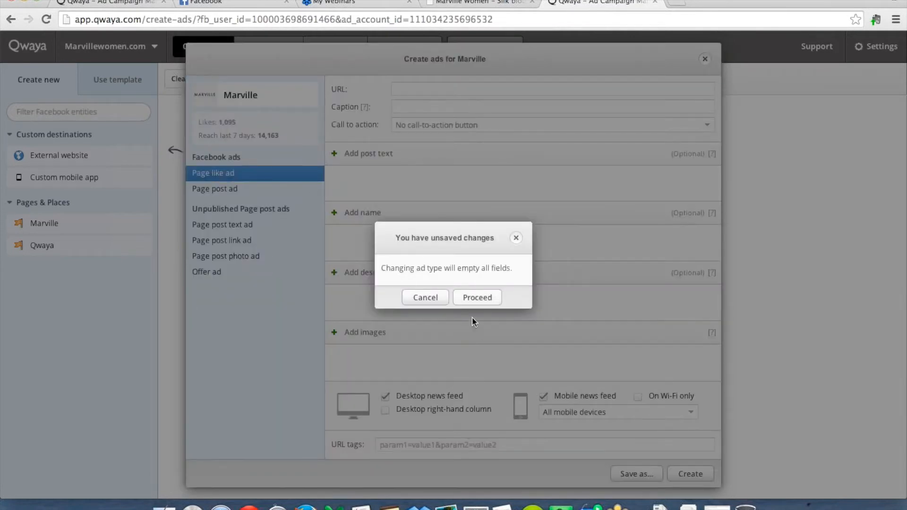
click(476, 297)
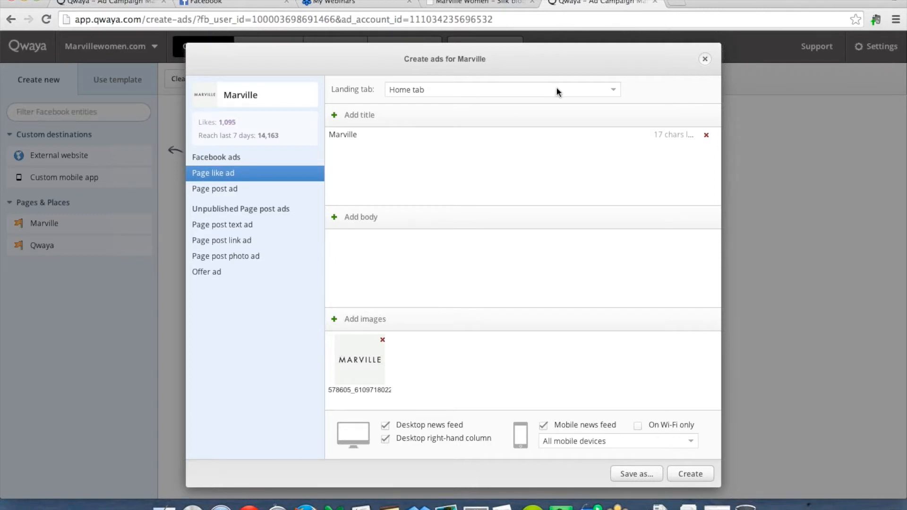
click(614, 97)
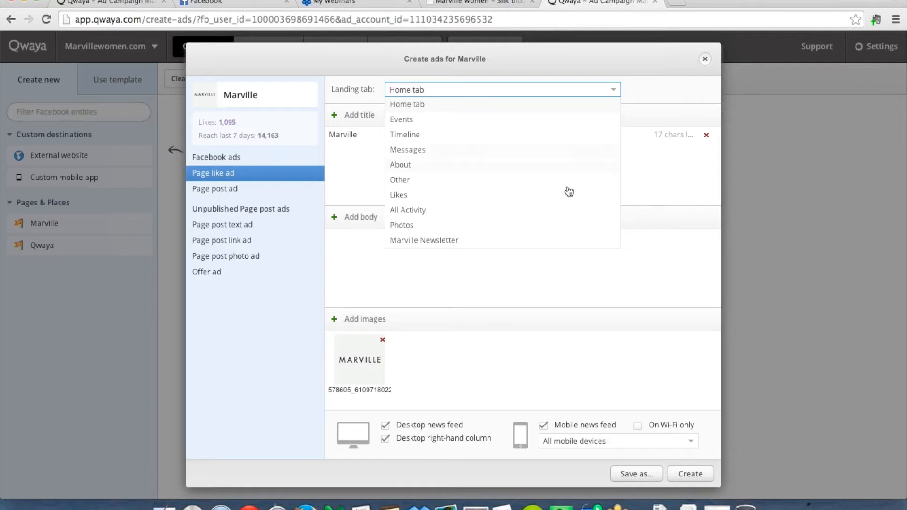
click(615, 92)
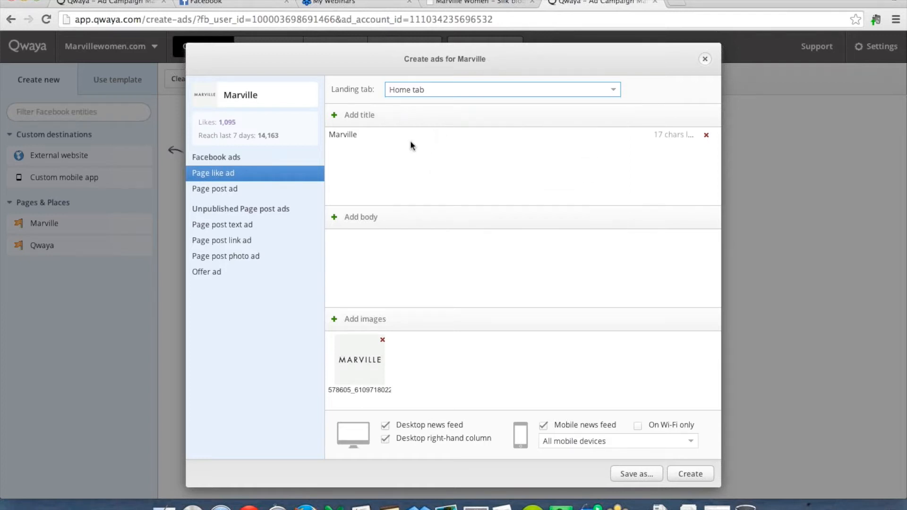
click(356, 137)
drag(359, 135, 314, 135)
click(373, 146)
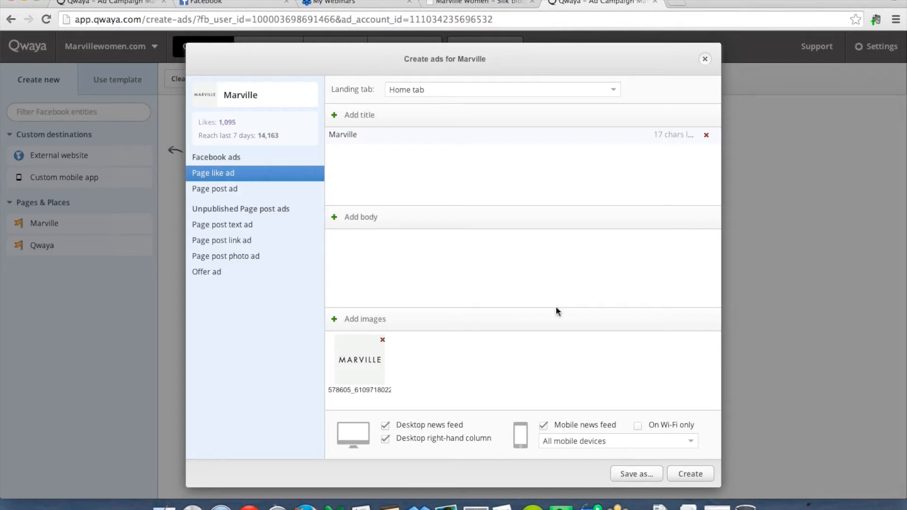
Switch to the Page post ad format and examine selection by unpublished Page posts and by Page post id
click(231, 187)
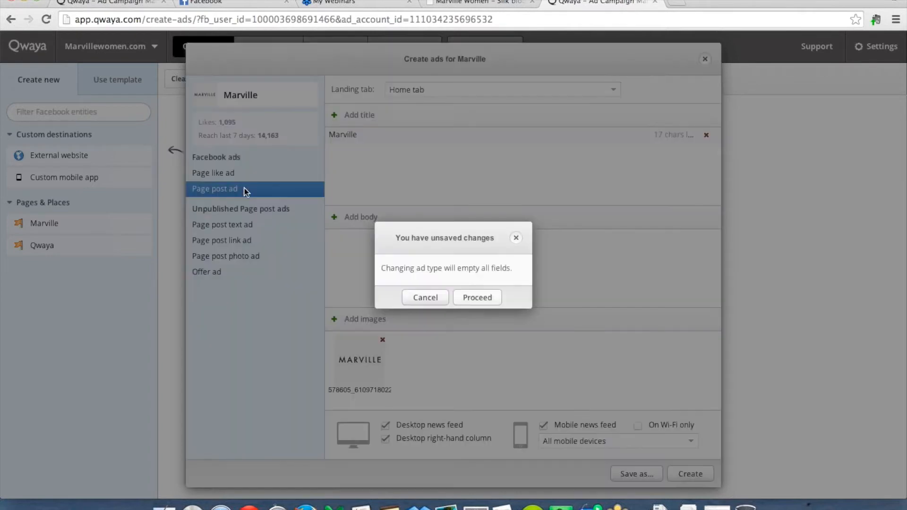
click(475, 299)
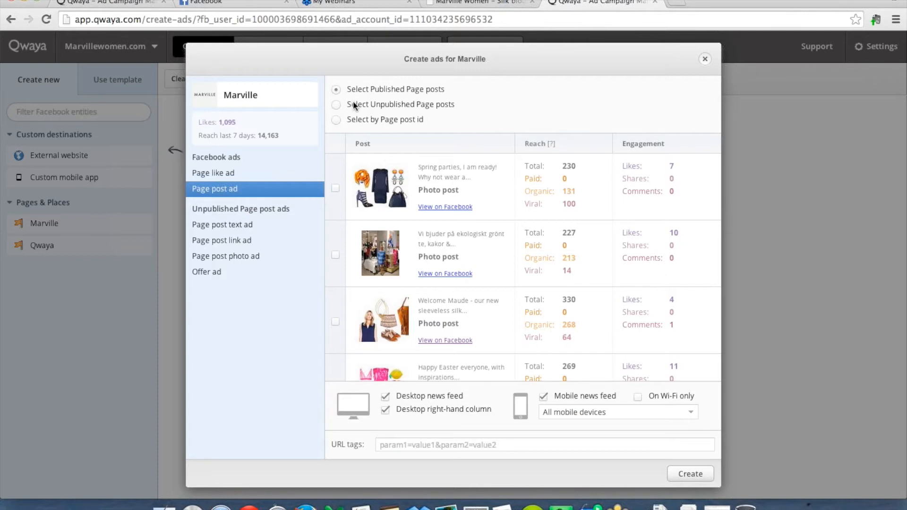
click(336, 105)
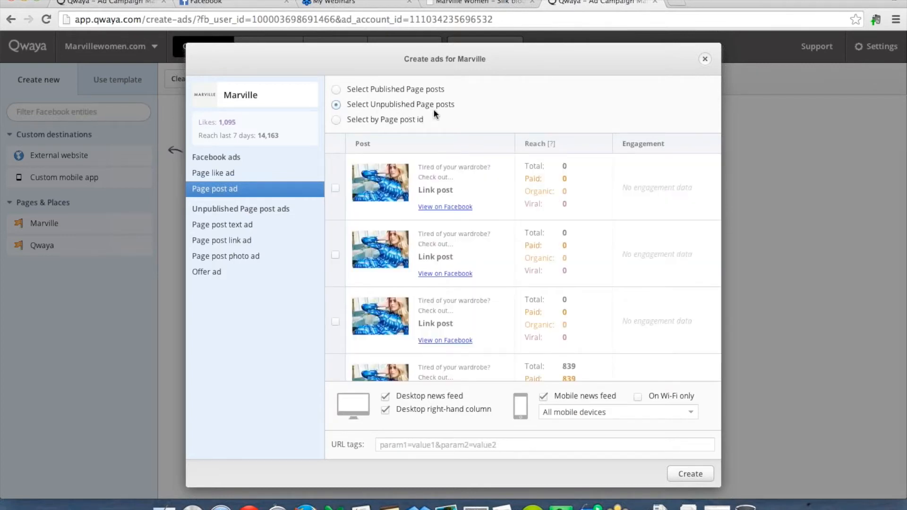
click(336, 120)
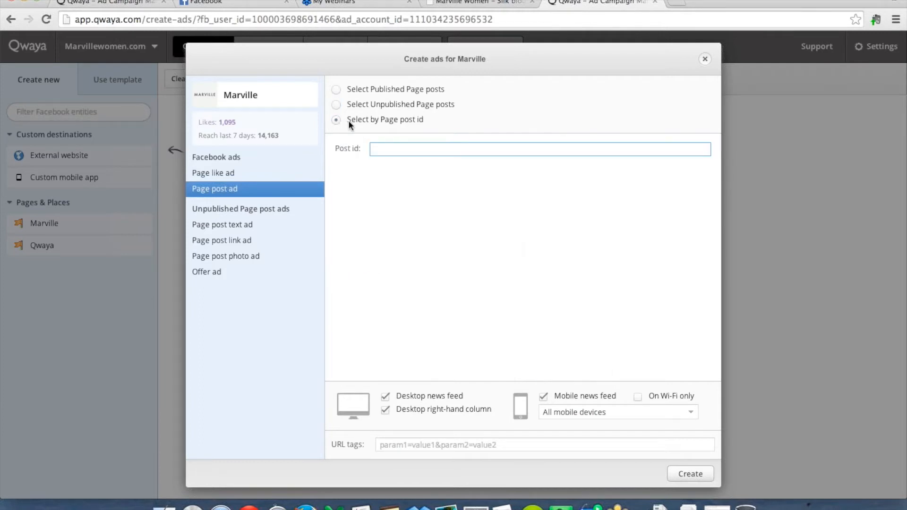
click(393, 105)
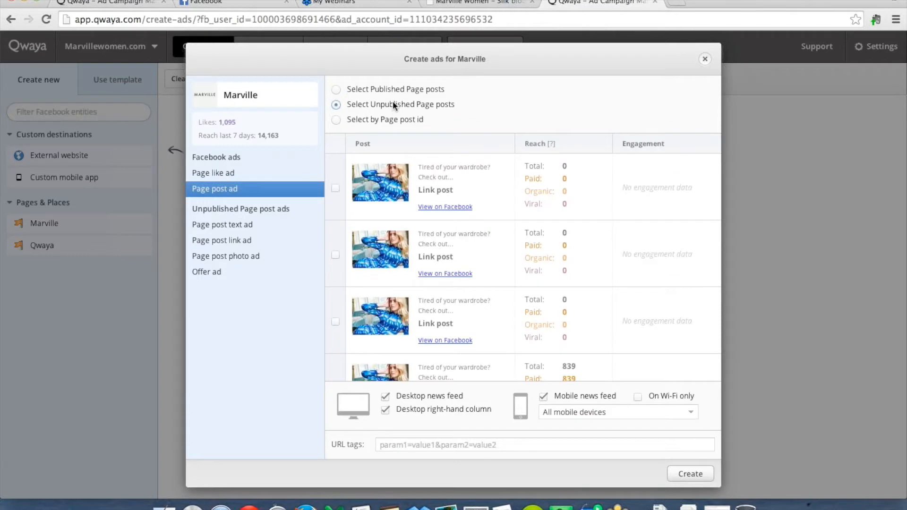
List the published Page posts, view the "Spring parties" photo post on Facebook and return to the ad dialog
click(396, 88)
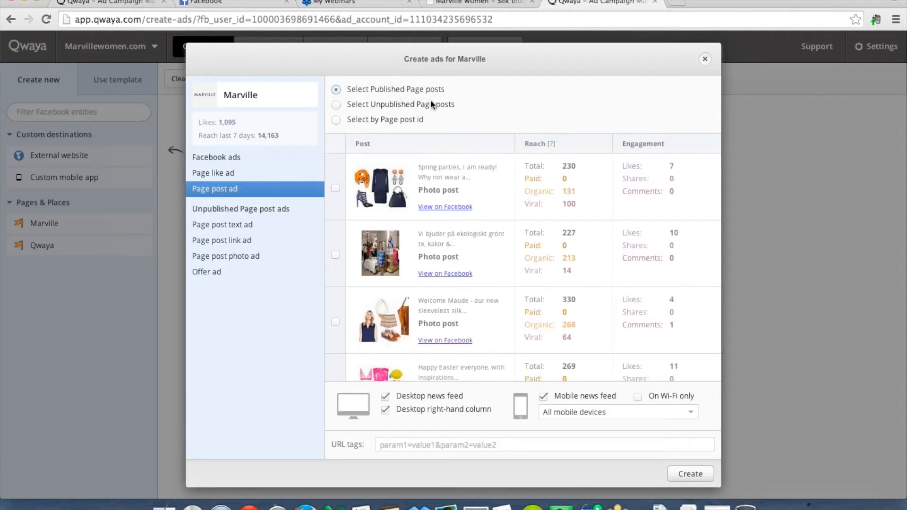
click(454, 208)
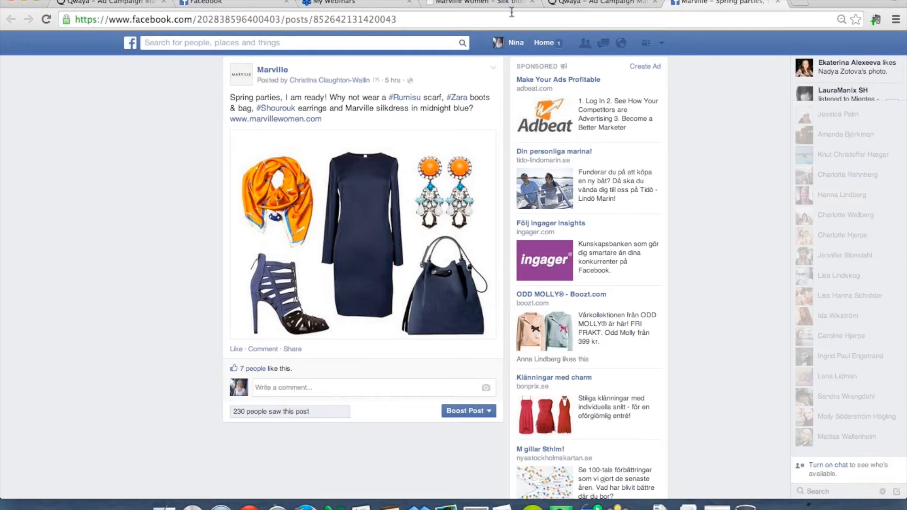
click(599, 4)
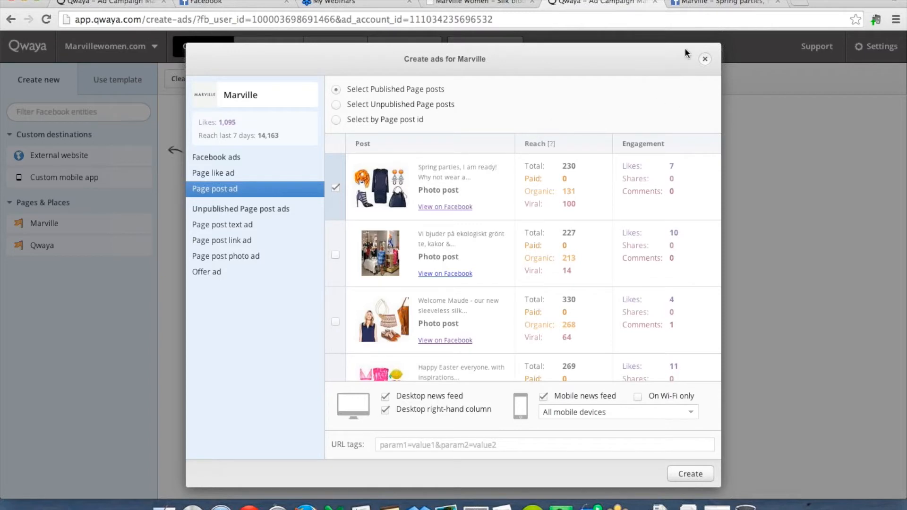
Examine the Page post text ad, Page post photo ad and Offer ad formats, and close the Marville ad dialog
click(234, 226)
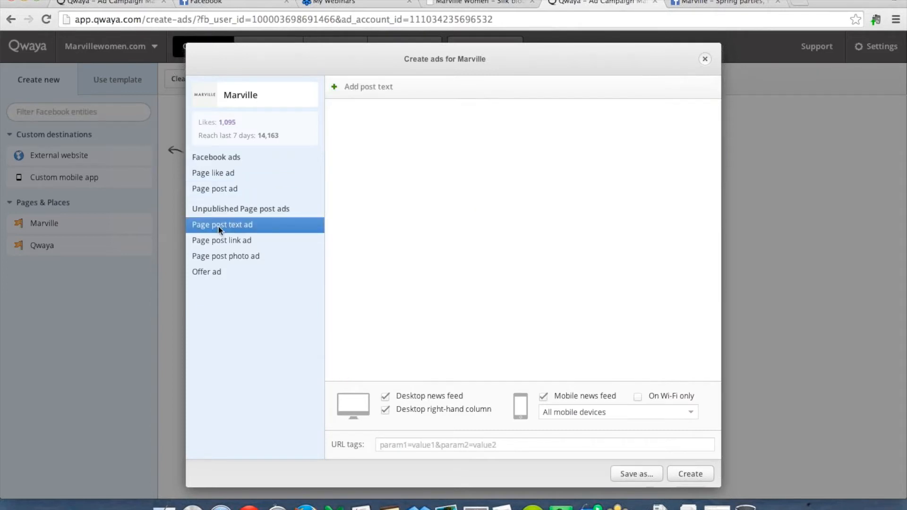
click(231, 255)
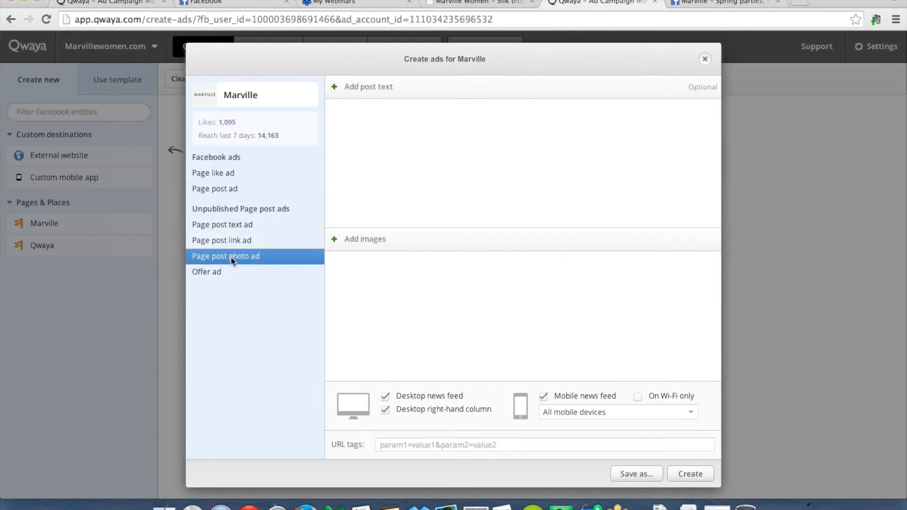
click(211, 272)
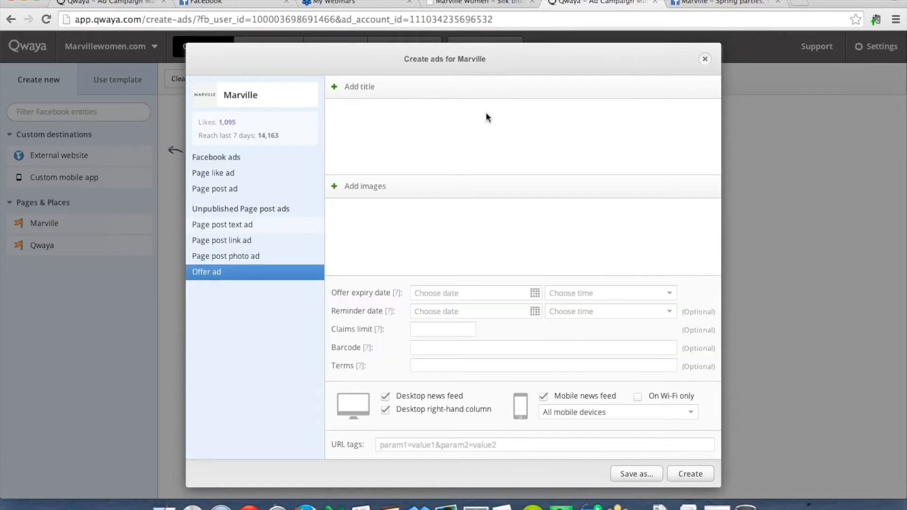
click(705, 60)
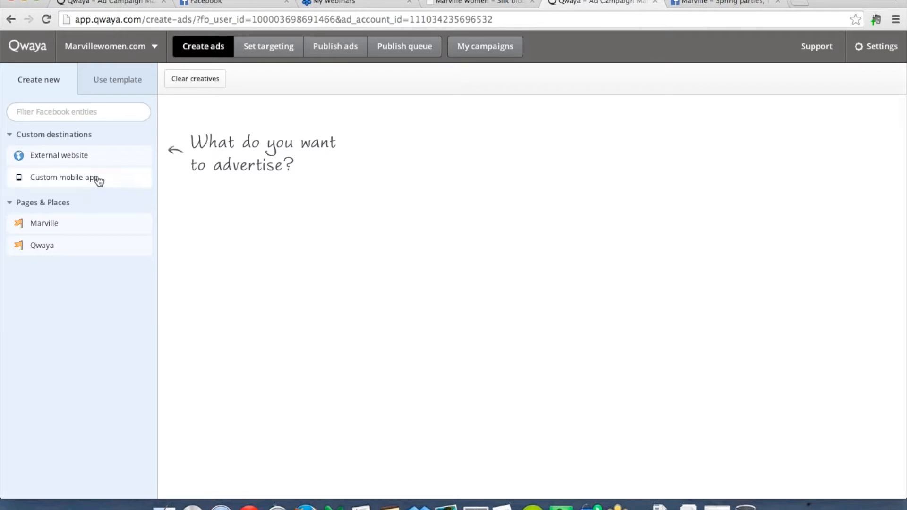
Examine the custom mobile app ad form and its mobile store choices, and close it without creating an ad
click(70, 181)
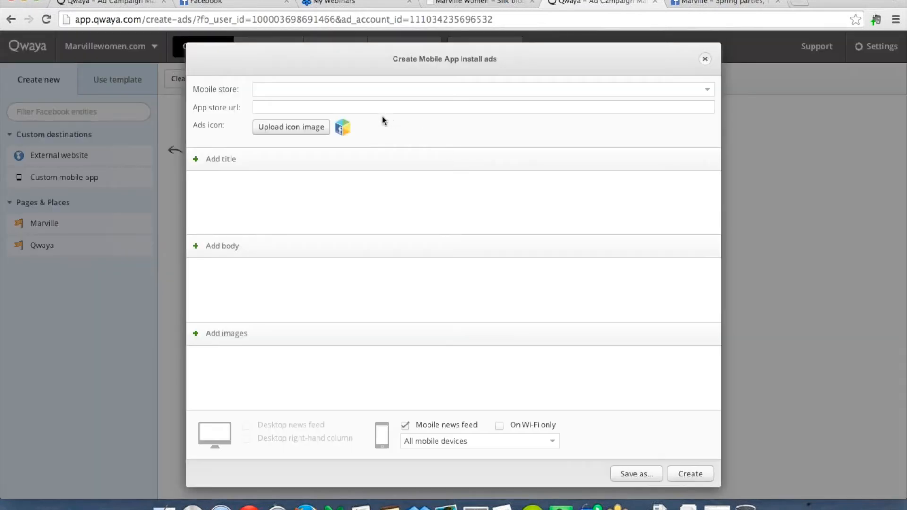
click(331, 87)
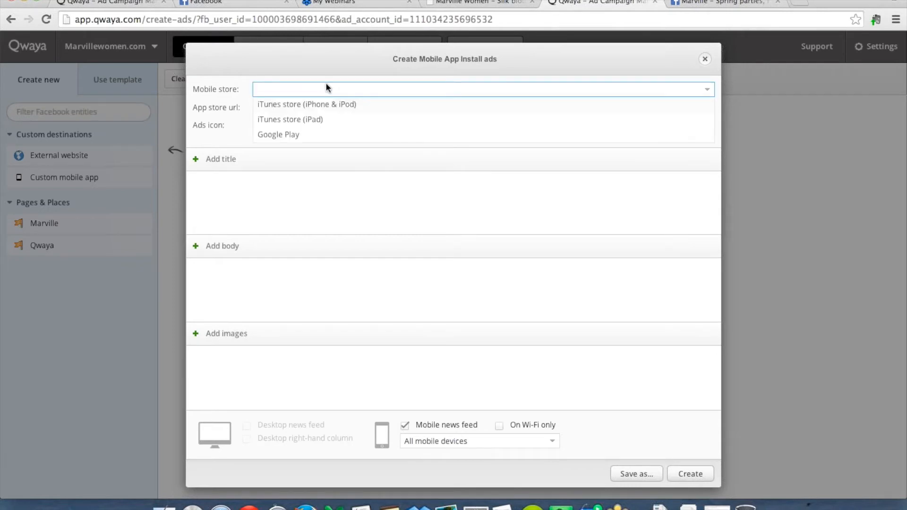
click(325, 82)
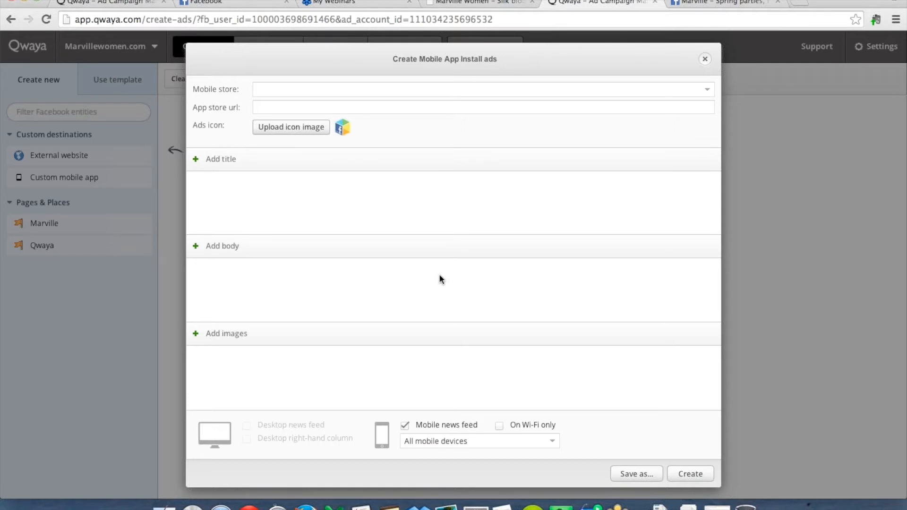
click(706, 60)
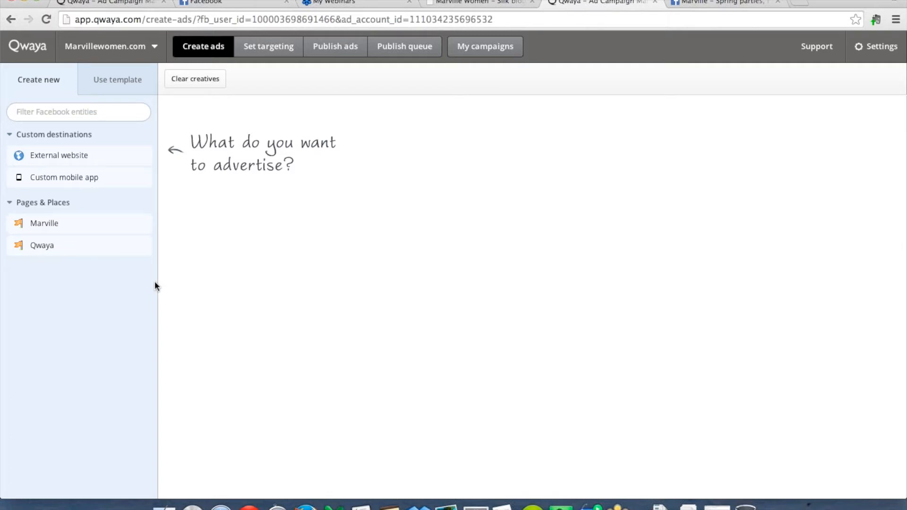
Load the "Link post ad - Tired of Wardrobe" template from the Marville SS 2014 folder and set its call to action to Shop Now
click(120, 84)
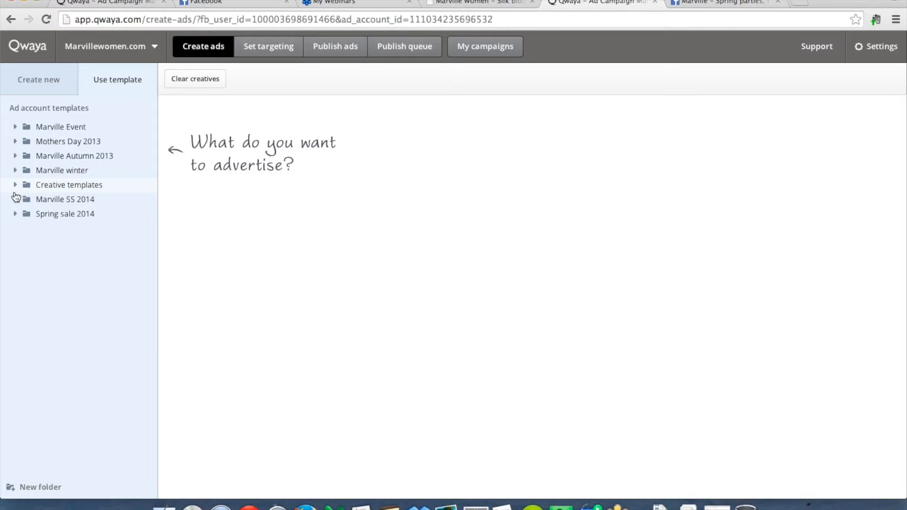
click(15, 199)
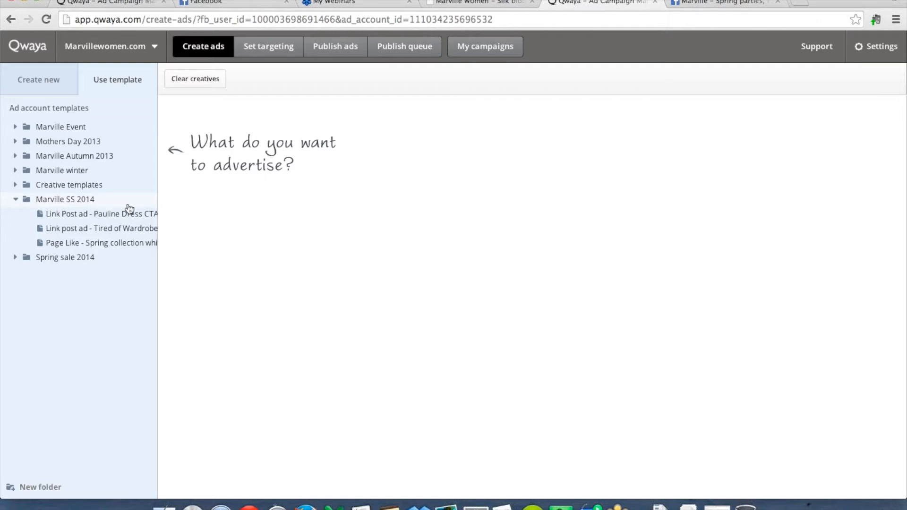
click(126, 230)
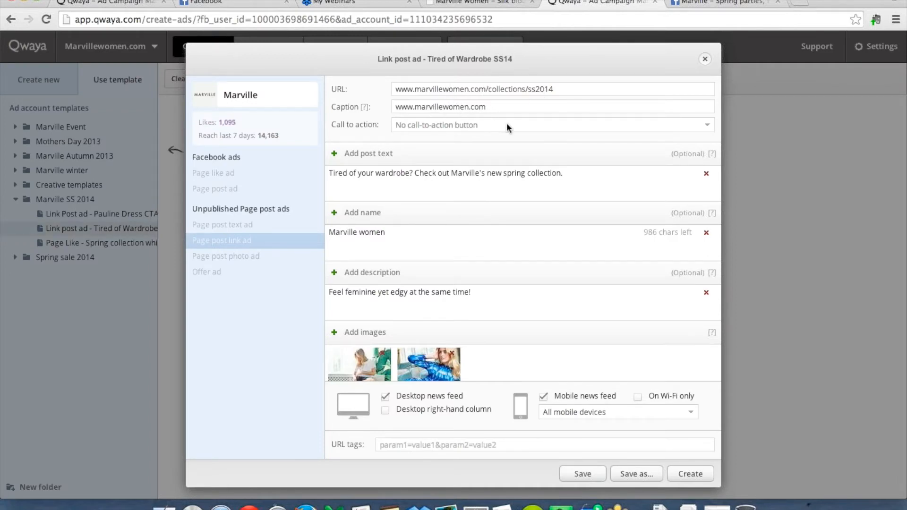
click(710, 131)
click(636, 152)
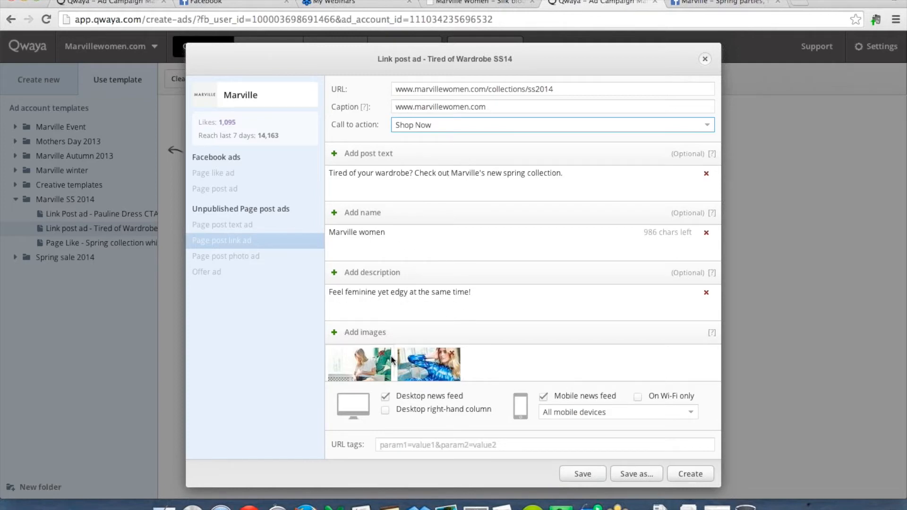
Replace the ad's two existing images with the file SS2014 Blouses 1200x627.png from the Marville image folder
click(451, 359)
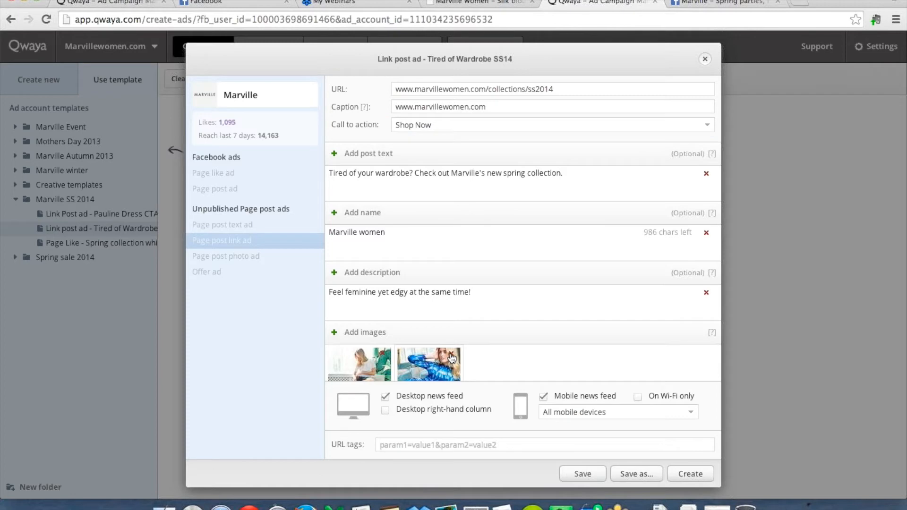
click(451, 358)
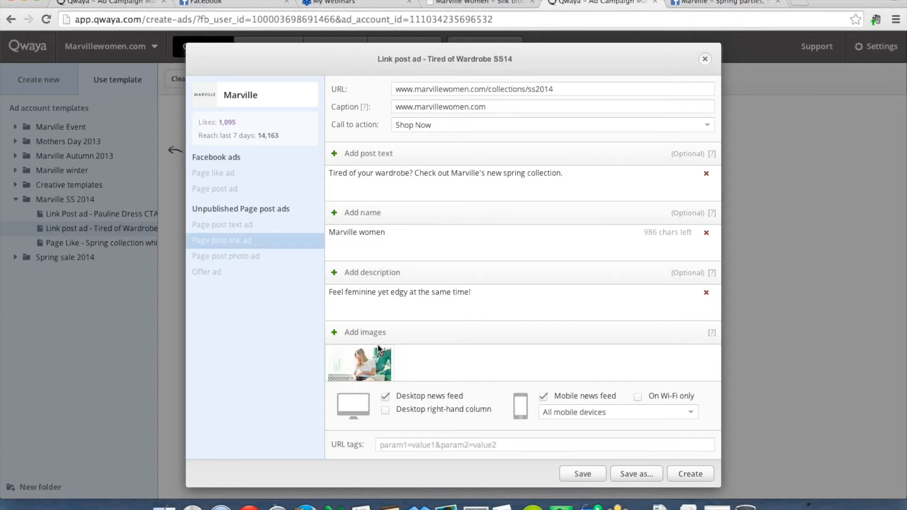
click(377, 350)
click(370, 332)
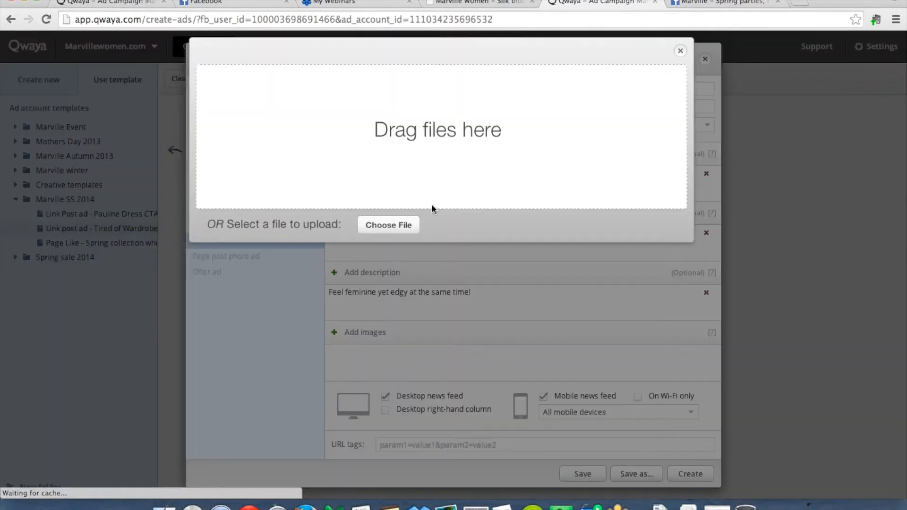
click(385, 223)
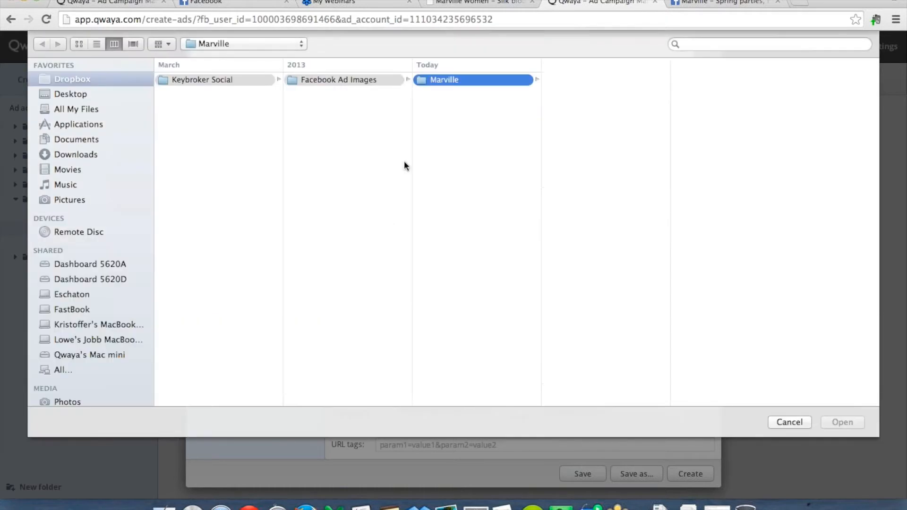
click(609, 91)
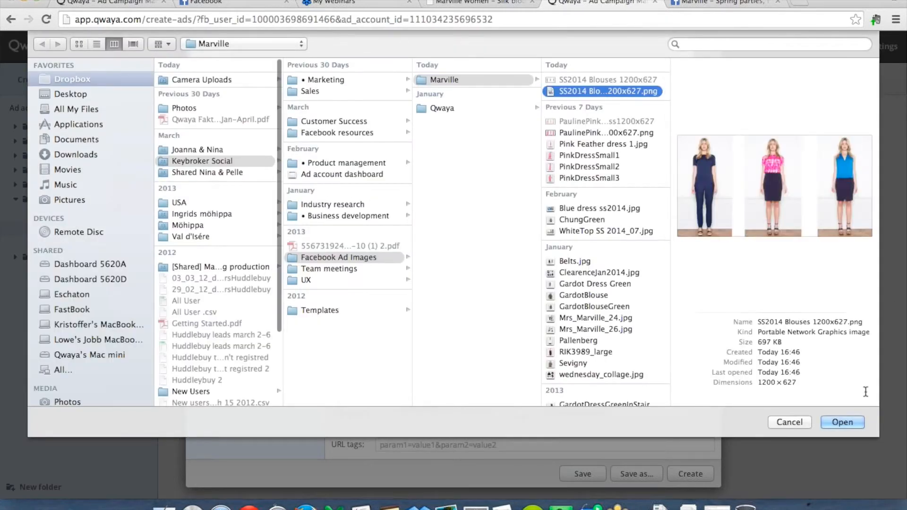
click(842, 422)
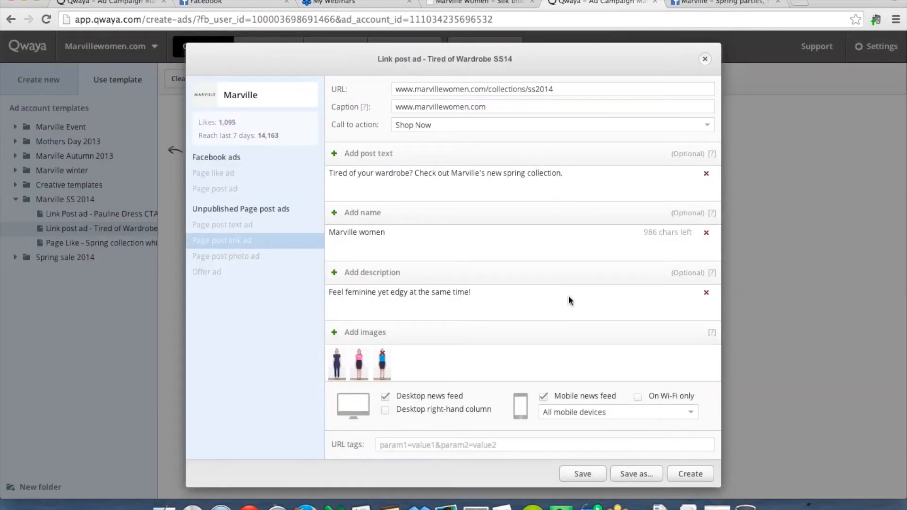
Save the ad as a new creative template named "Link Post ad -Blouses CTA Shop now" in the Marville SS 2014 folder
click(642, 475)
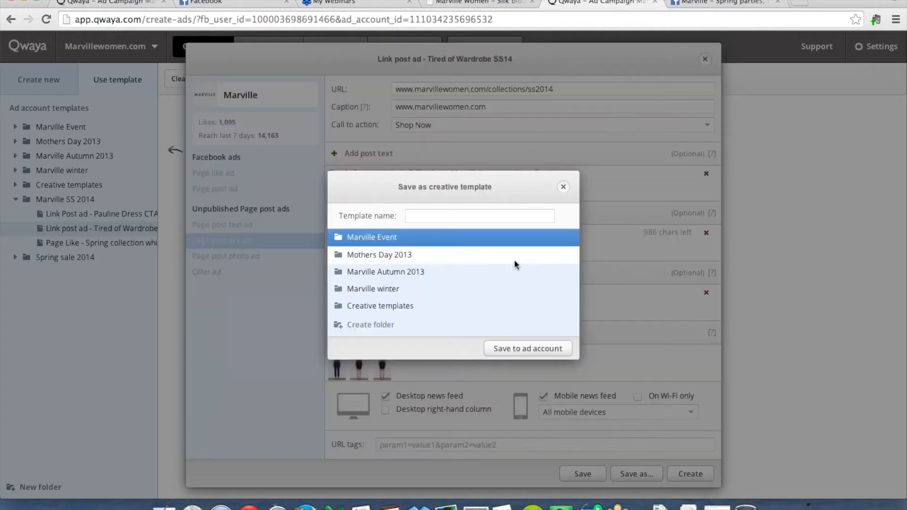
scroll(473, 283, down, 2)
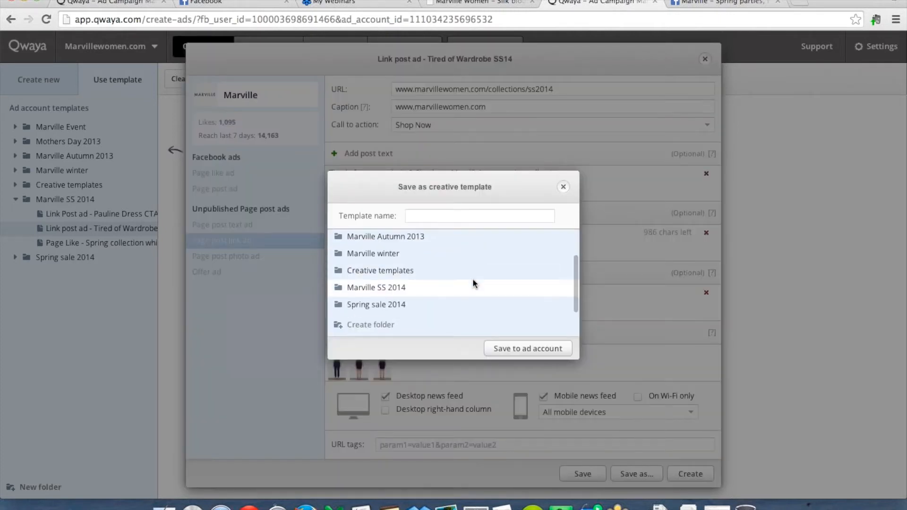
click(403, 287)
click(432, 217)
text(Lin)
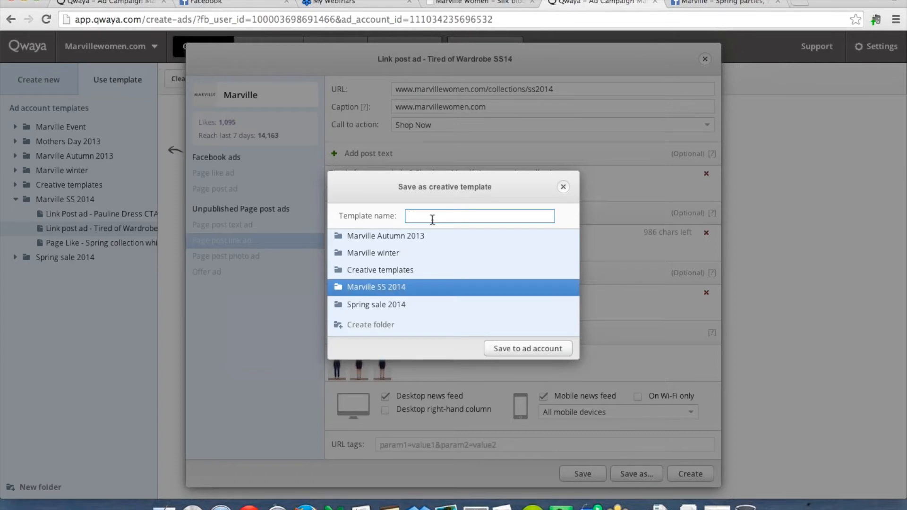
text(k Post ad - CTA Shop now)
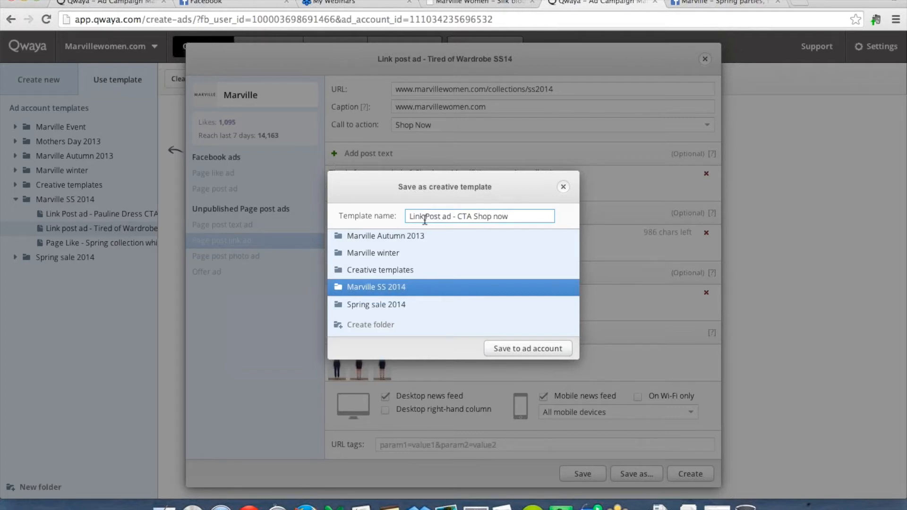
click(455, 216)
text(Blouses)
click(522, 348)
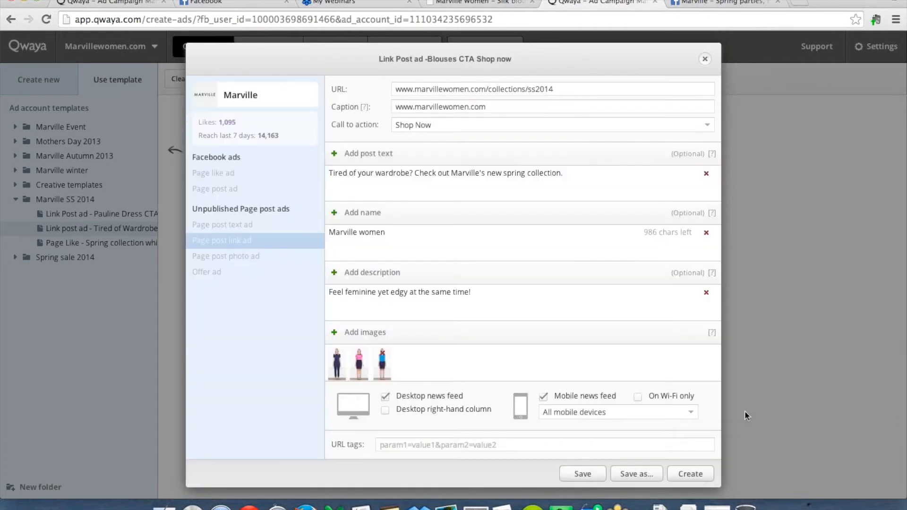
Create the ad from the Blouses template, reload the Marville SS 2014 template list and clear the creatives
click(691, 474)
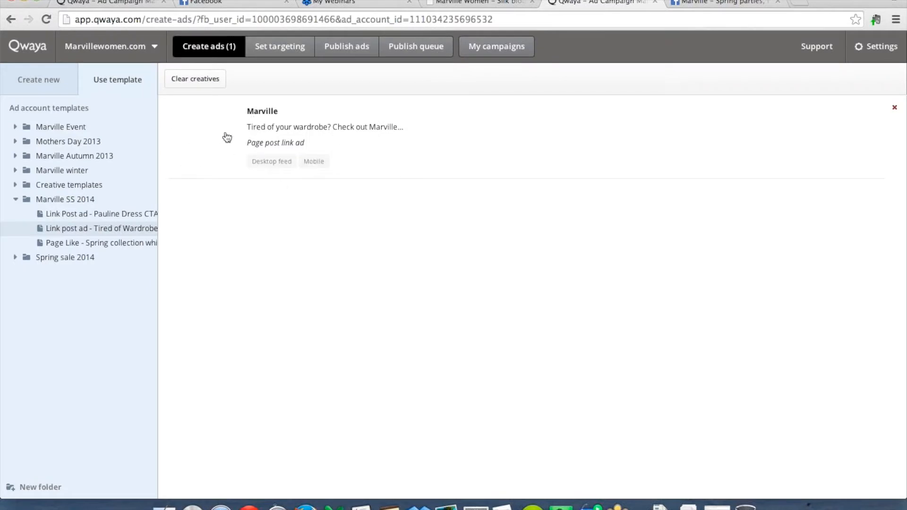
click(30, 81)
click(115, 79)
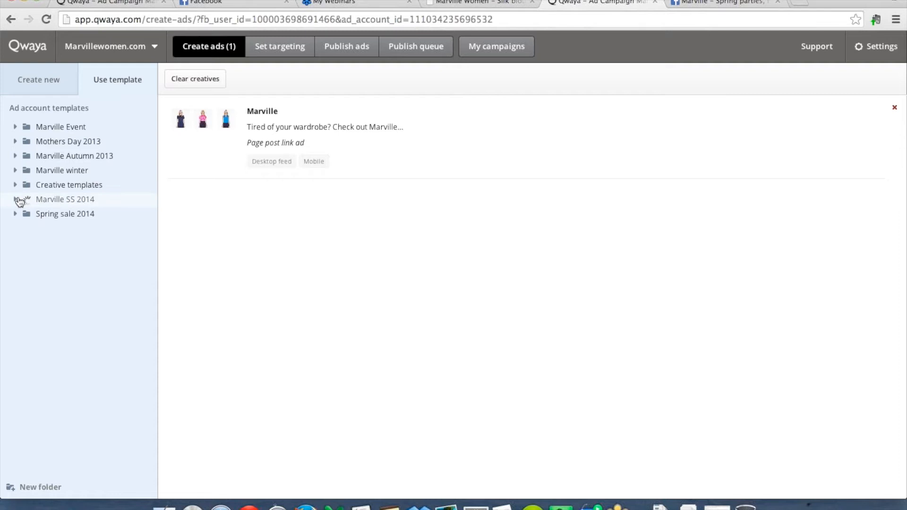
click(16, 200)
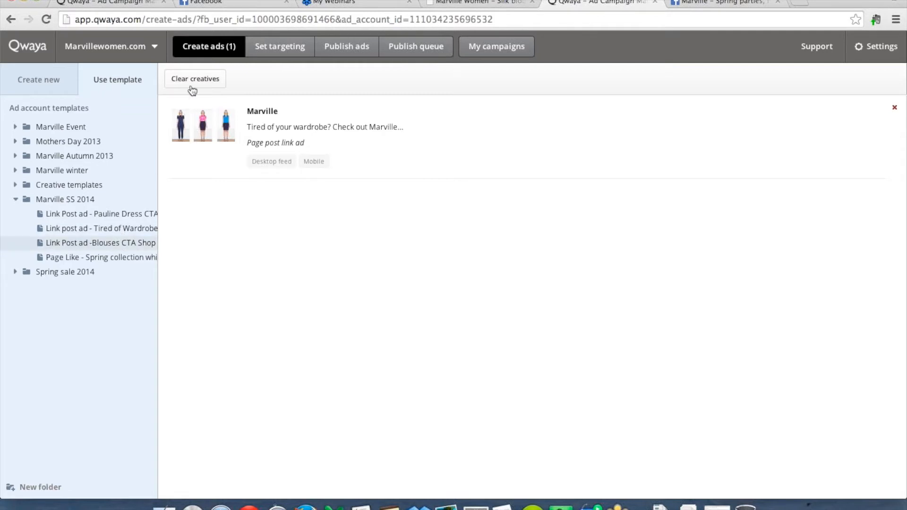
click(209, 80)
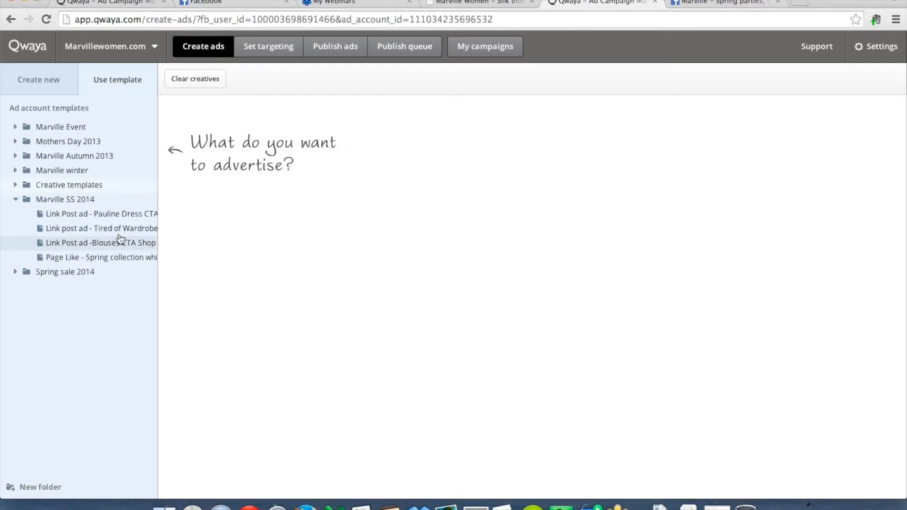
Add the name "Marville Spring collection" to the Blouses template, save it and create its ads
click(111, 242)
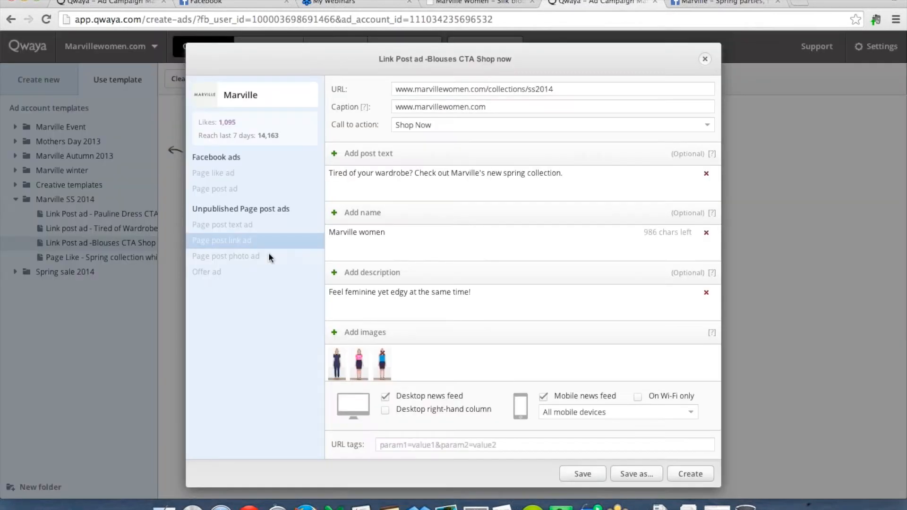
click(367, 213)
text(Marville Spring colle)
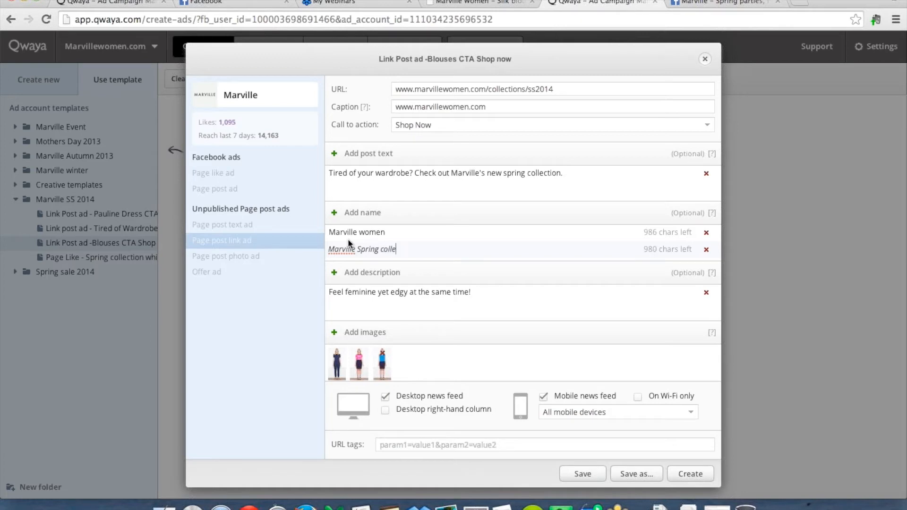
text(ction)
click(583, 473)
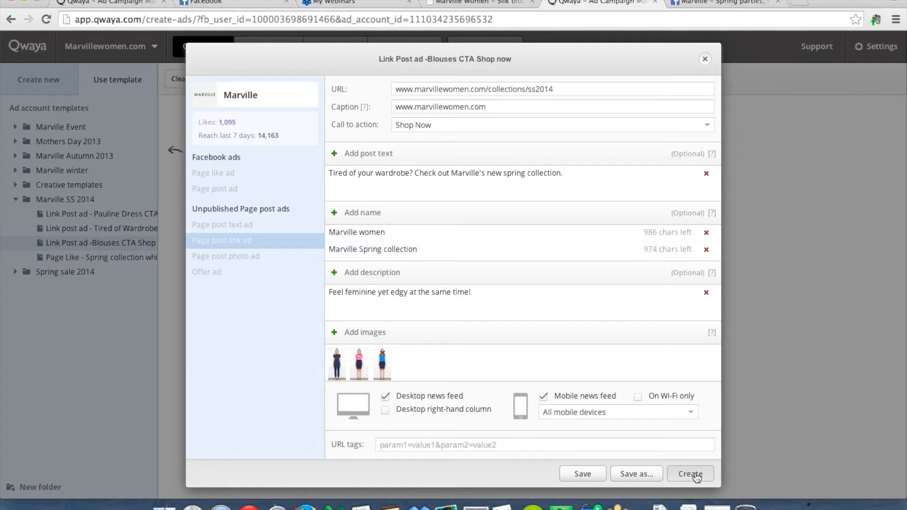
click(691, 474)
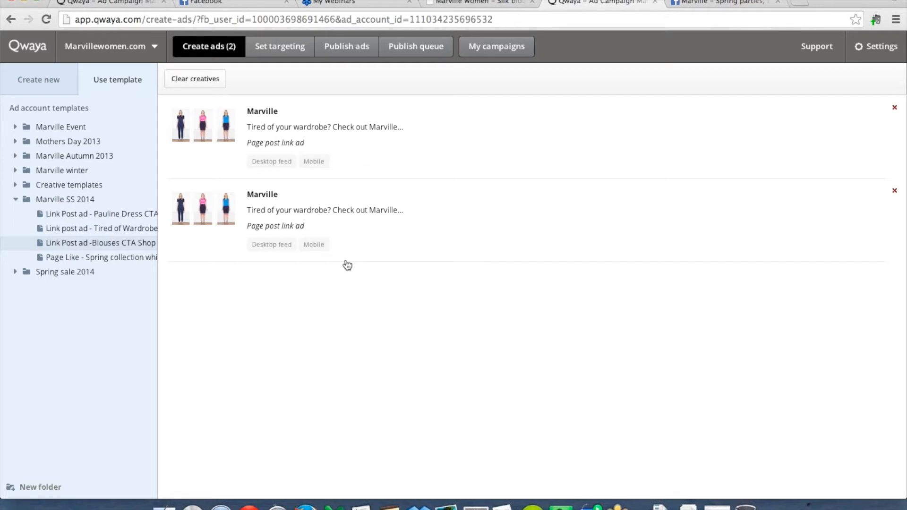
Go to the targeting stage, examine the sections of a new targeting form, and close it without creating one
mouse_move(267, 161)
click(266, 46)
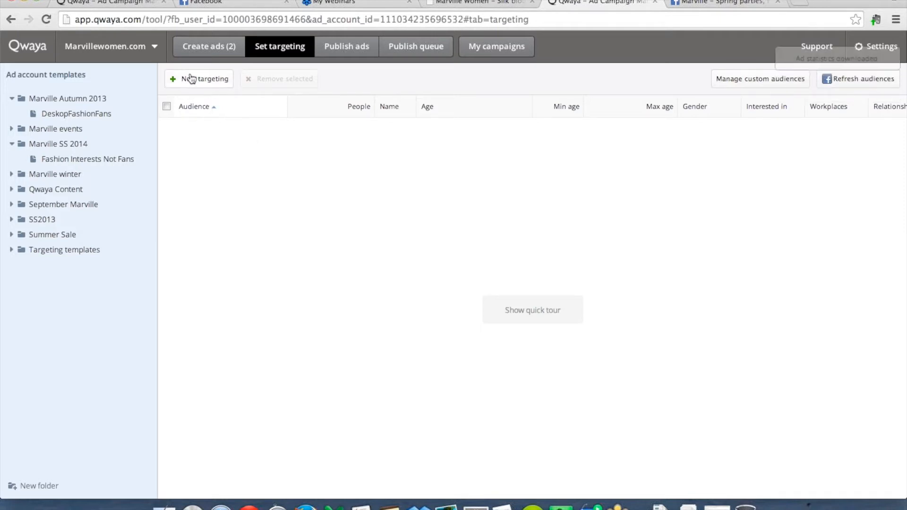
click(209, 79)
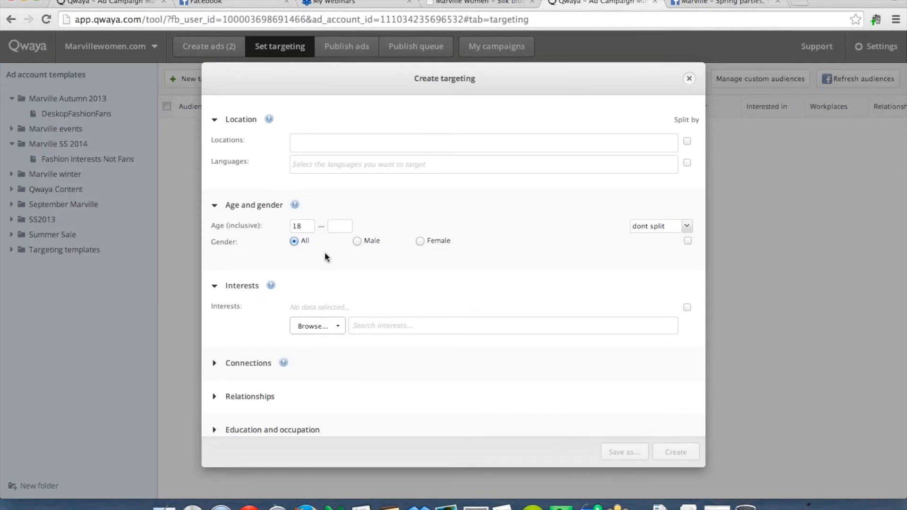
scroll(326, 303, down, 2)
double_click(248, 321)
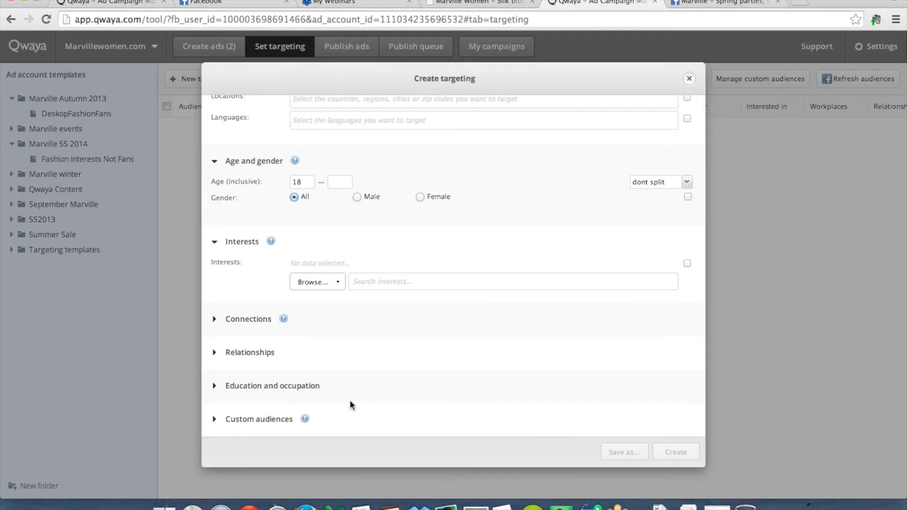
scroll(350, 396, up, 2)
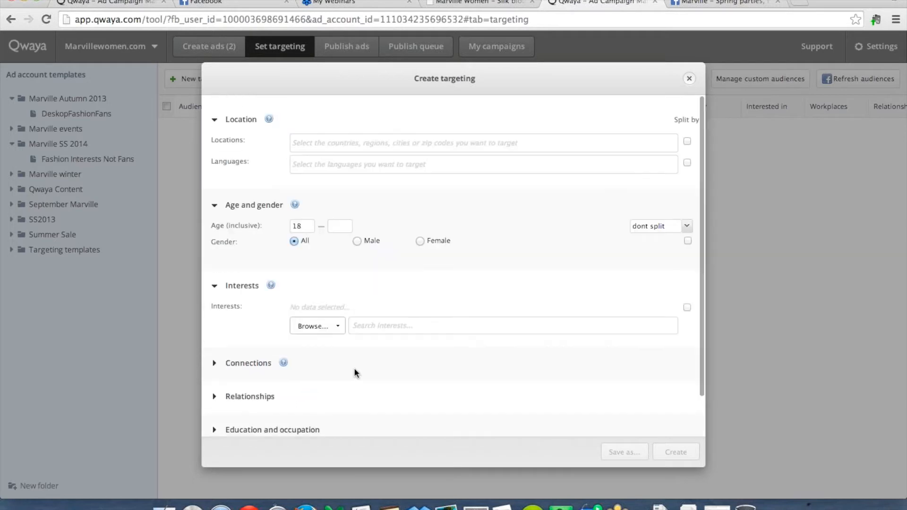
click(689, 79)
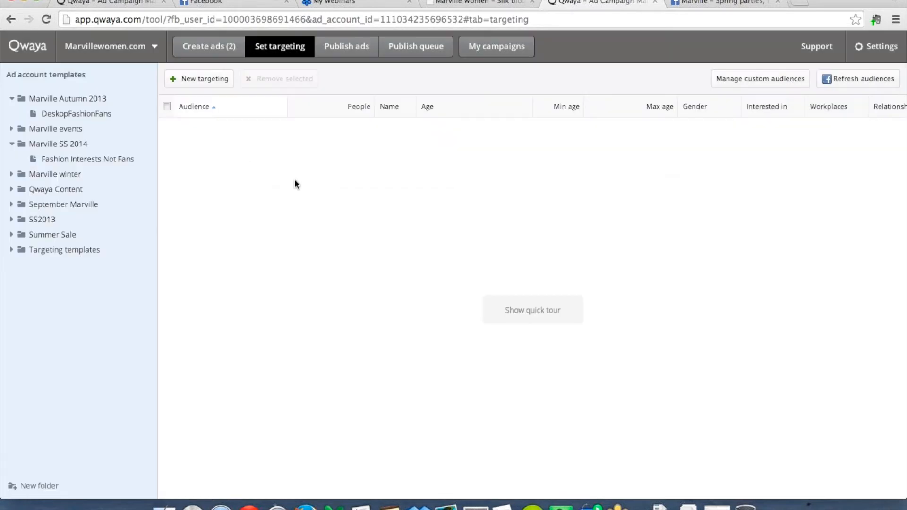
Open the Fashion Interests Not Fans targeting template and review its location, age, gender, interest and connection settings
click(78, 160)
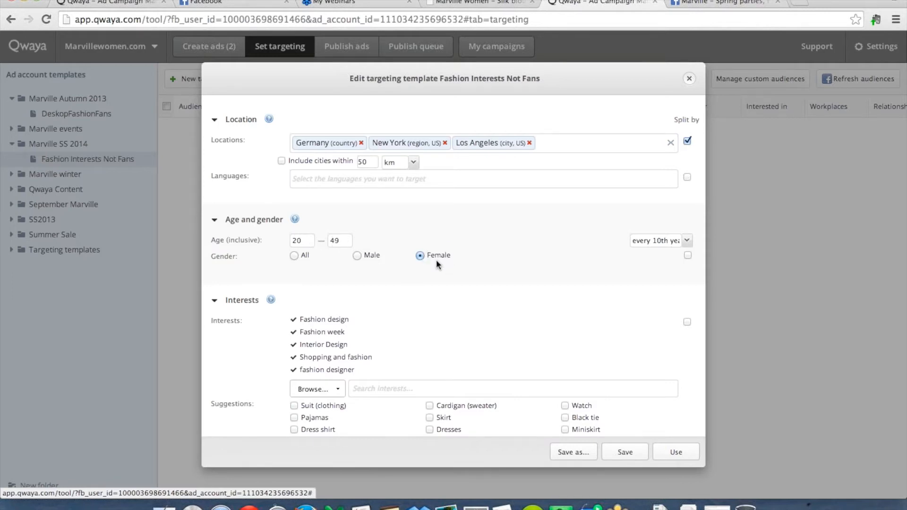
scroll(435, 259, down, 5)
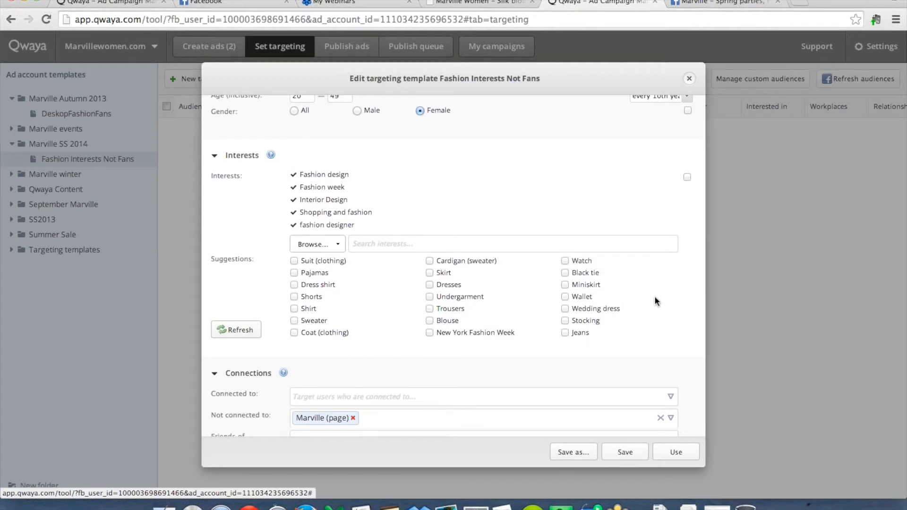
scroll(651, 279, down, 5)
Search the template's interests for "interio" and select Interior Design from the suggestions
click(391, 115)
scroll(394, 184, up, 4)
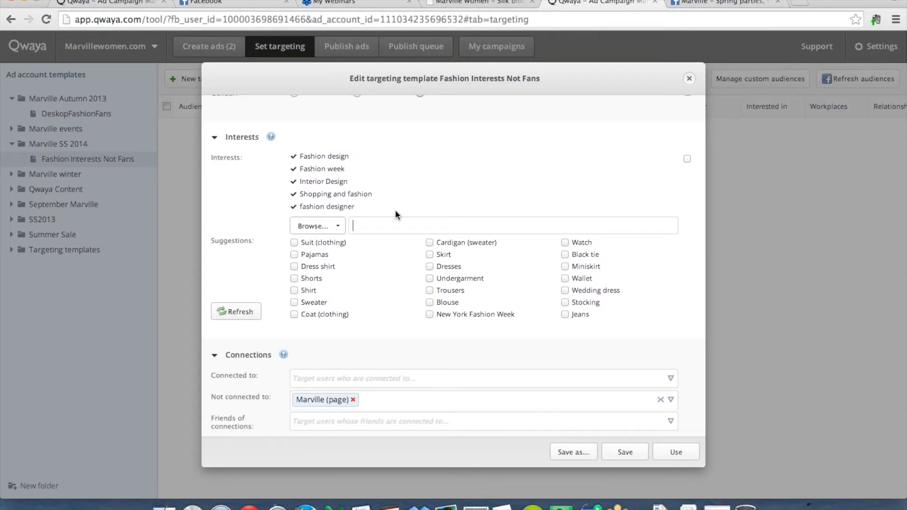
text(interio)
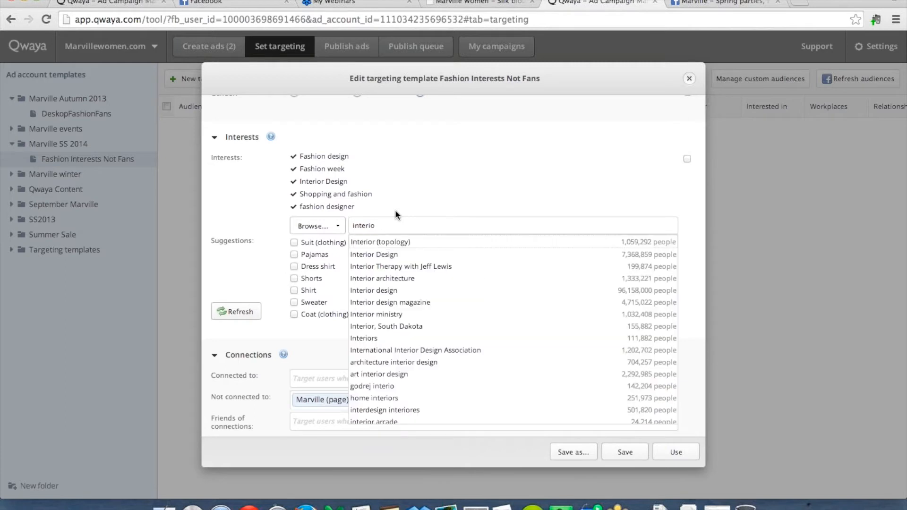
click(385, 254)
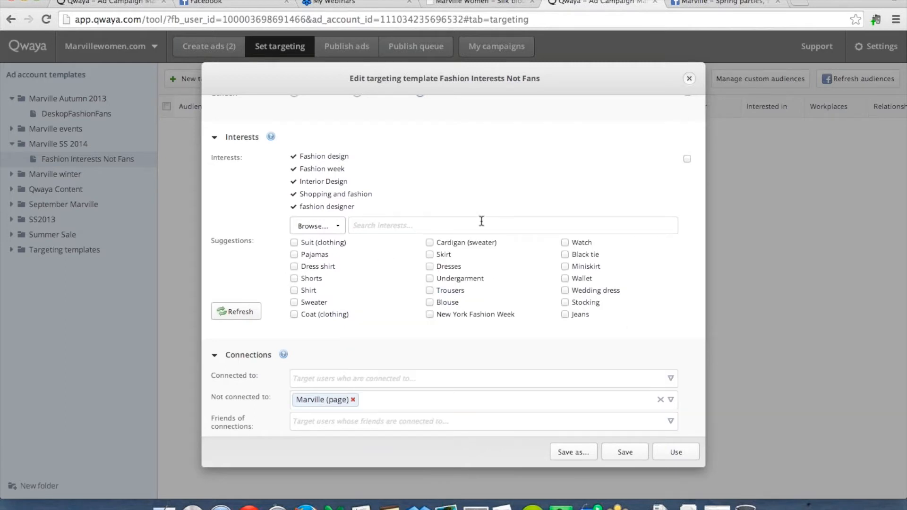
scroll(481, 222, down, 1)
scroll(481, 221, up, 1)
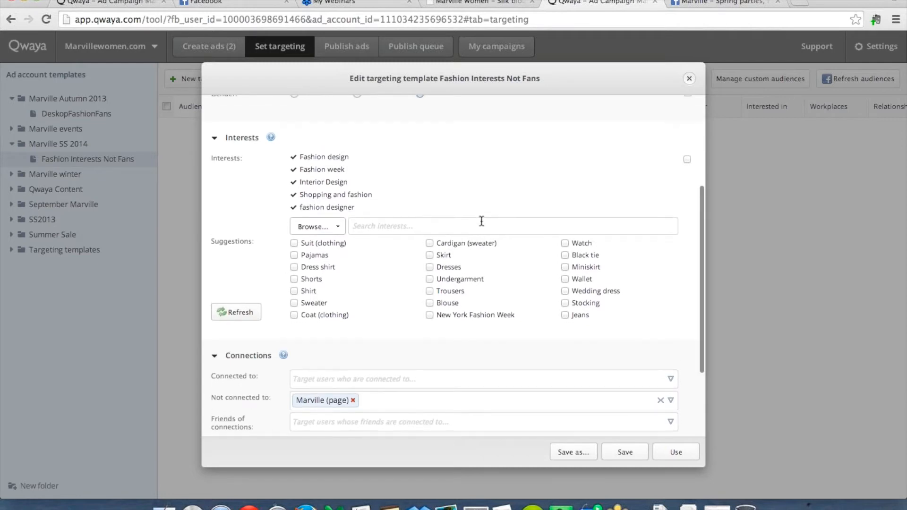
Browse the interest categories and examine the subcategories under Shopping and fashion
click(388, 228)
text(inte)
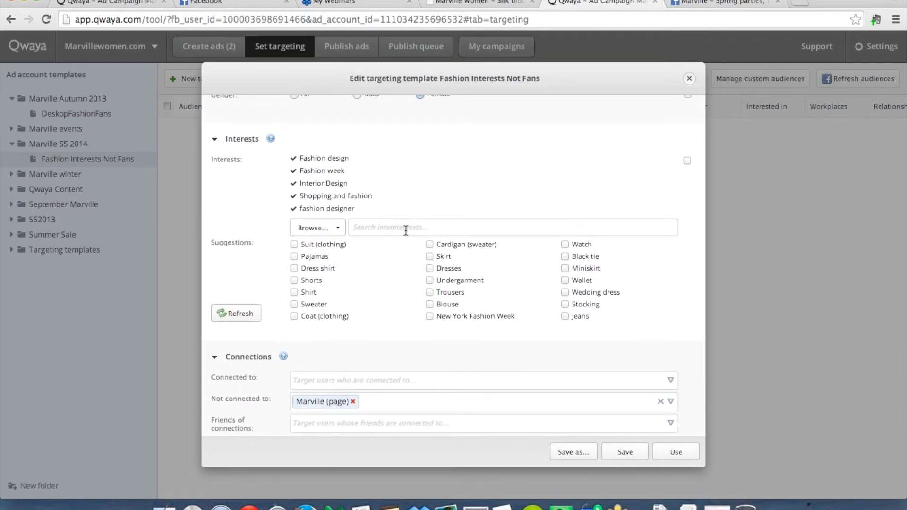
click(335, 227)
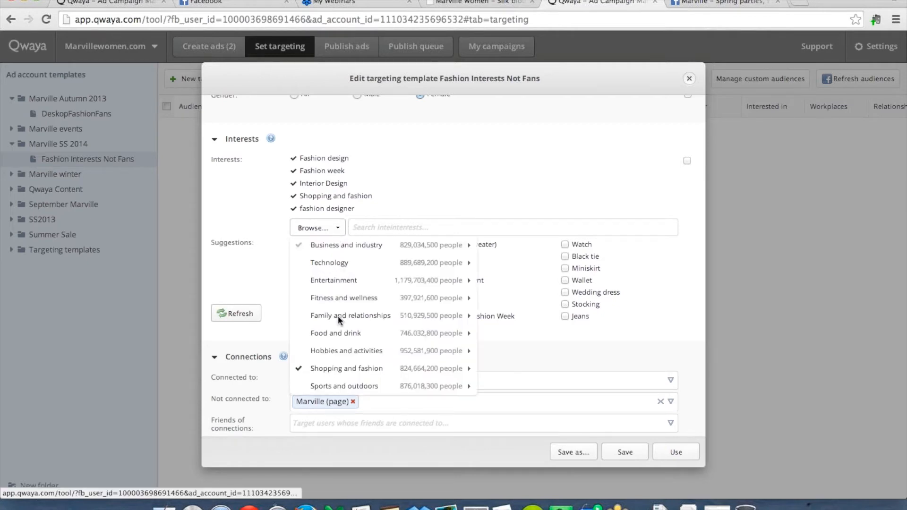
mouse_move(408, 368)
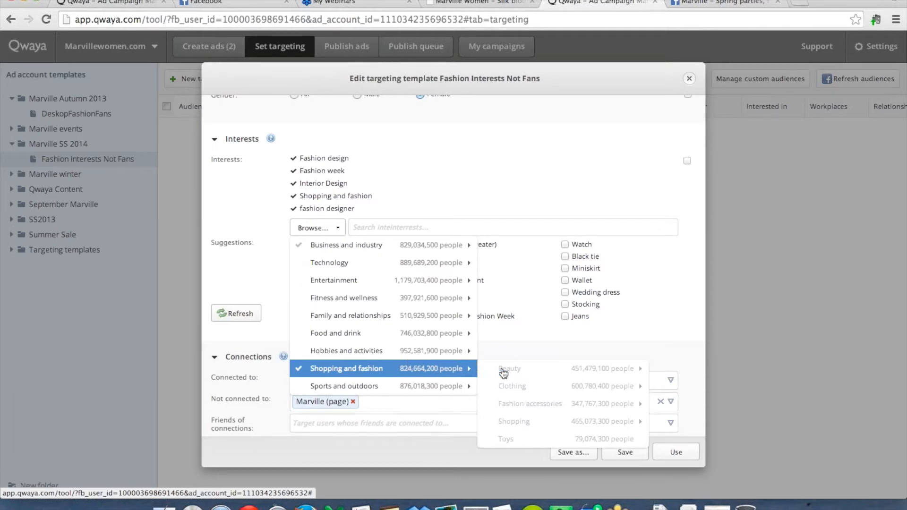
click(515, 206)
click(408, 229)
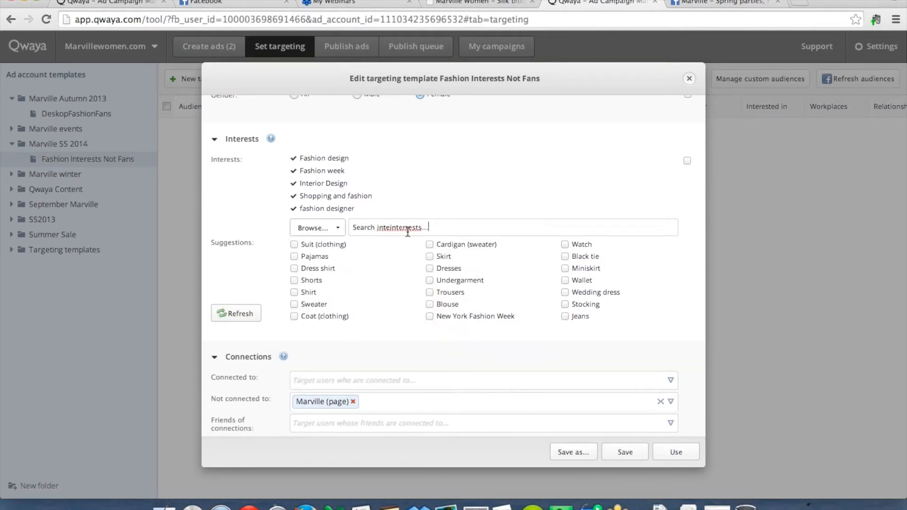
Replace the text in the interest search with "Interior desi" and select Interior Design
drag(444, 230, 349, 222)
key(BackSpace)
text(Interior desi)
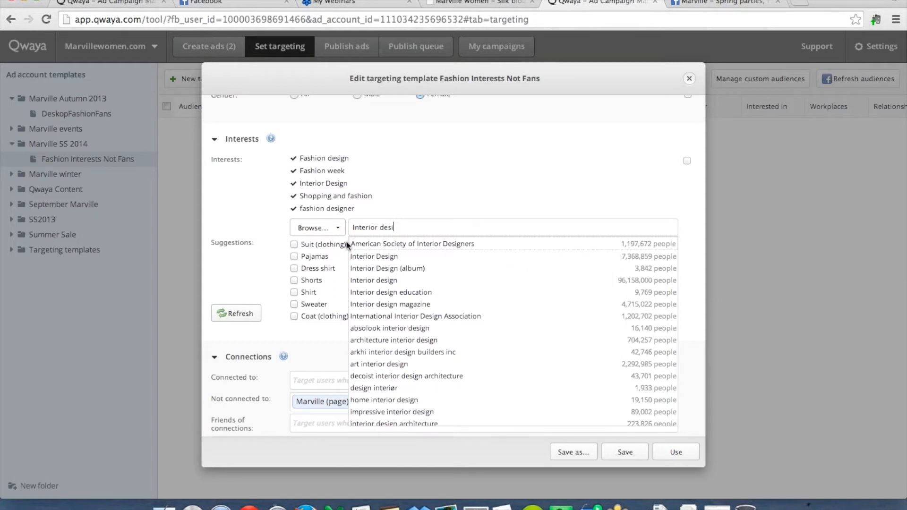
click(374, 255)
scroll(431, 221, down, 2)
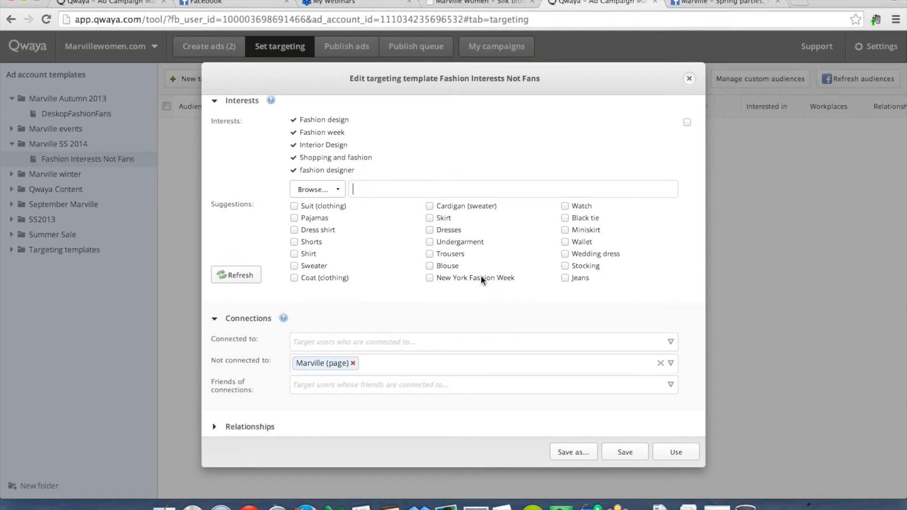
Examine the template's Connections settings and its Education and occupation options
scroll(342, 350, down, 2)
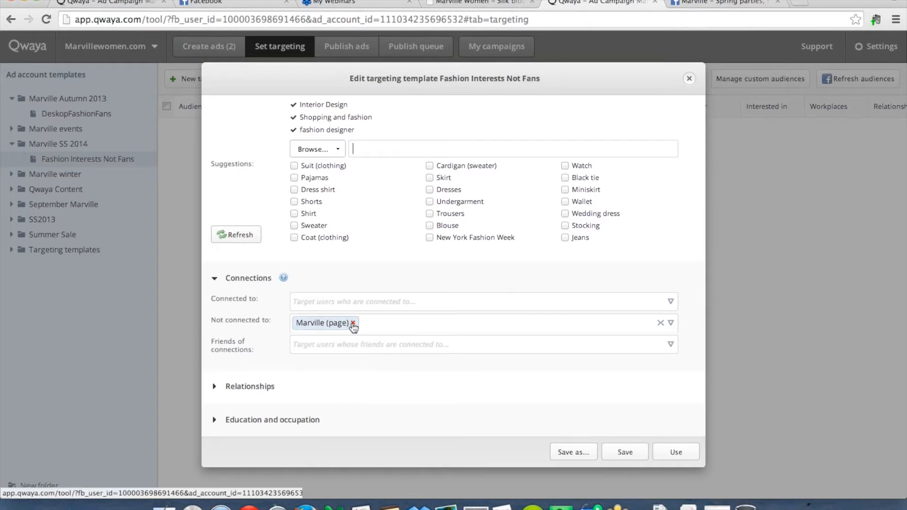
click(254, 384)
scroll(253, 384, down, 3)
click(233, 296)
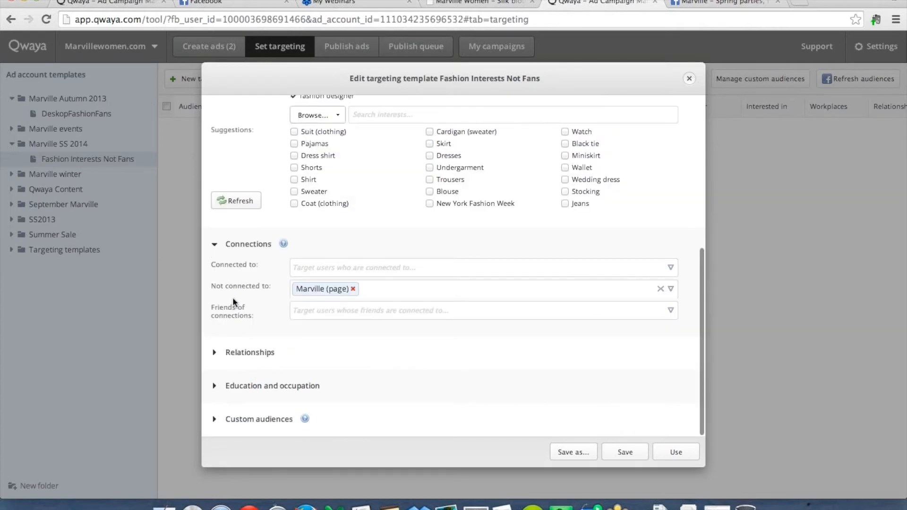
click(215, 387)
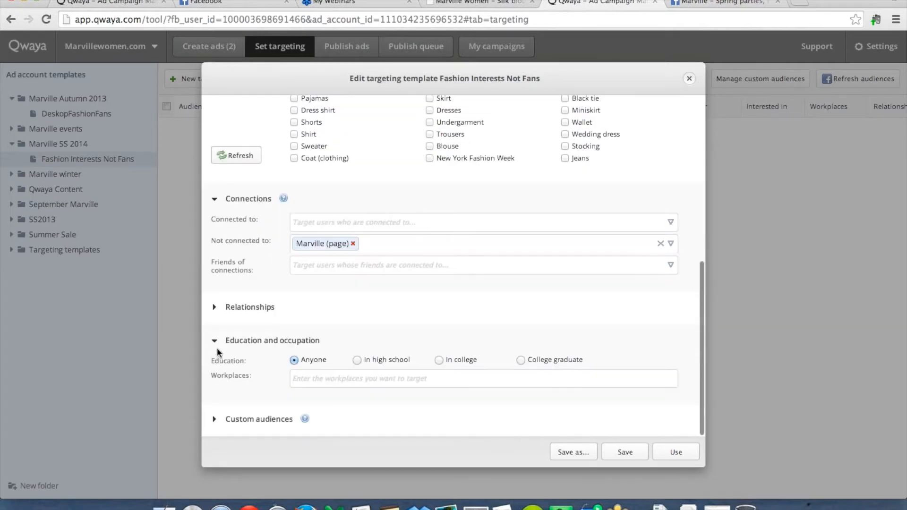
click(217, 345)
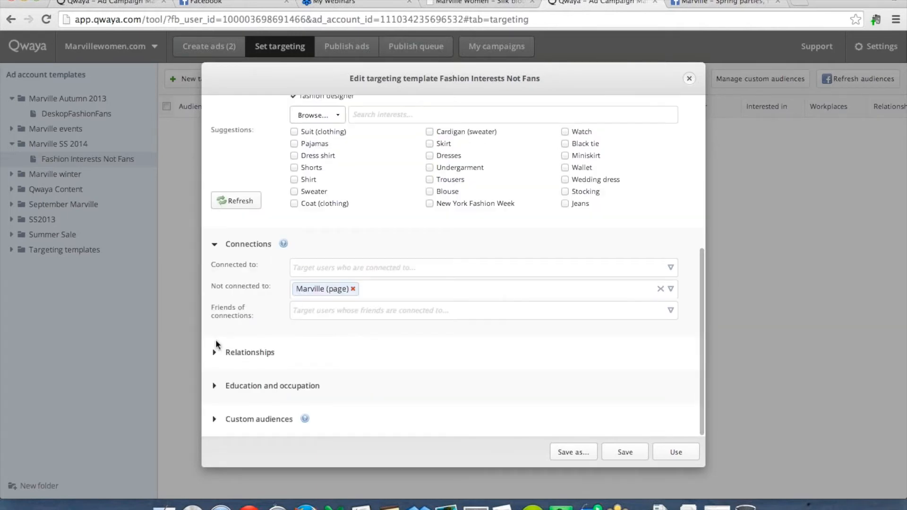
Expand the Custom audiences section and examine the audiences available for inclusion
click(215, 419)
click(385, 396)
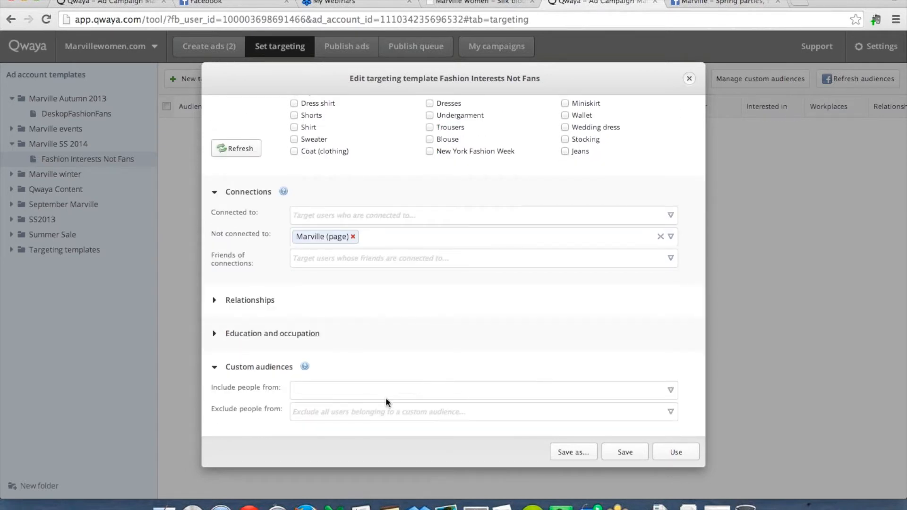
click(671, 390)
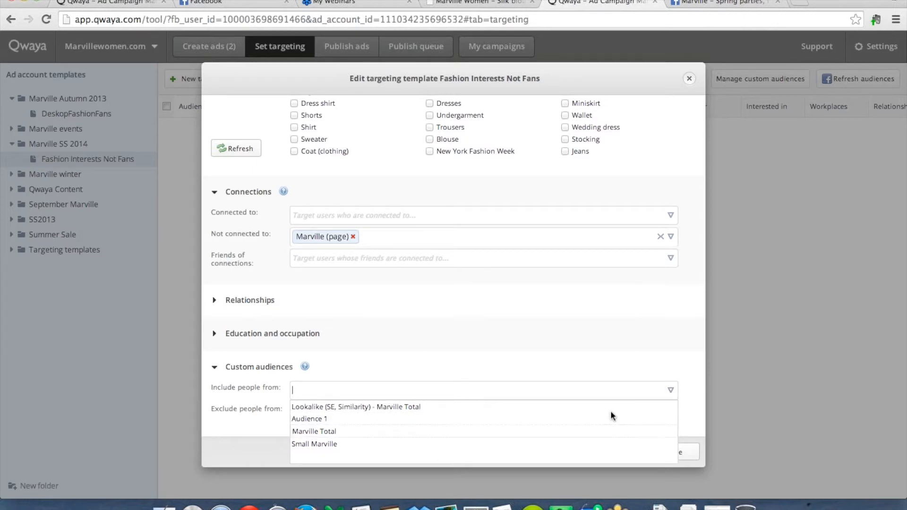
click(624, 388)
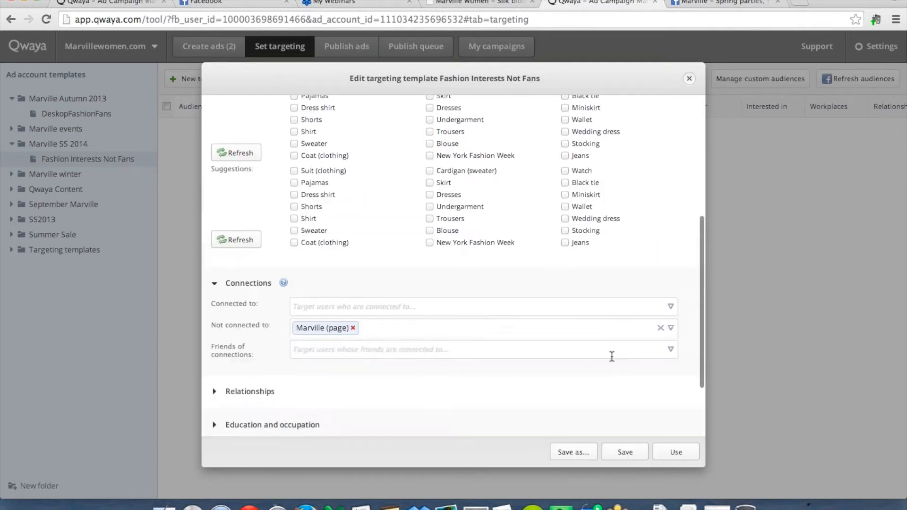
Set the template's age range to split every 10th year
scroll(612, 356, up, 10)
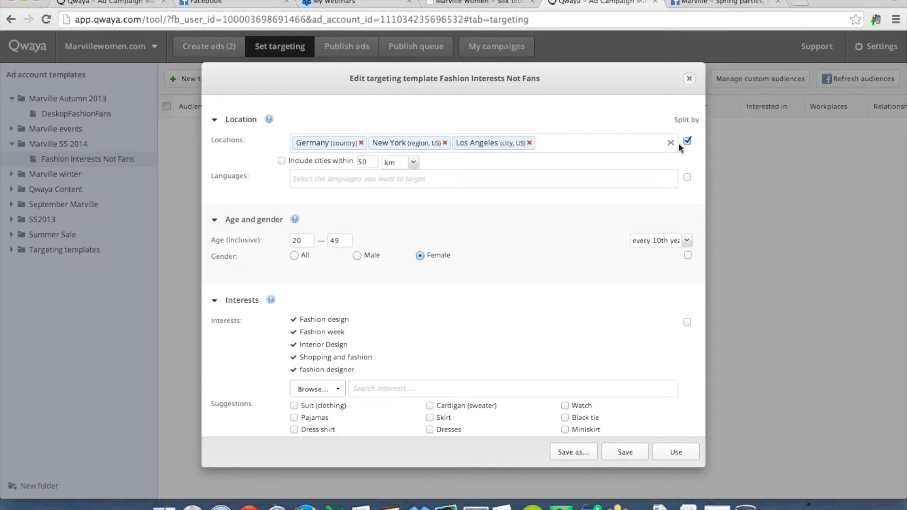
click(687, 241)
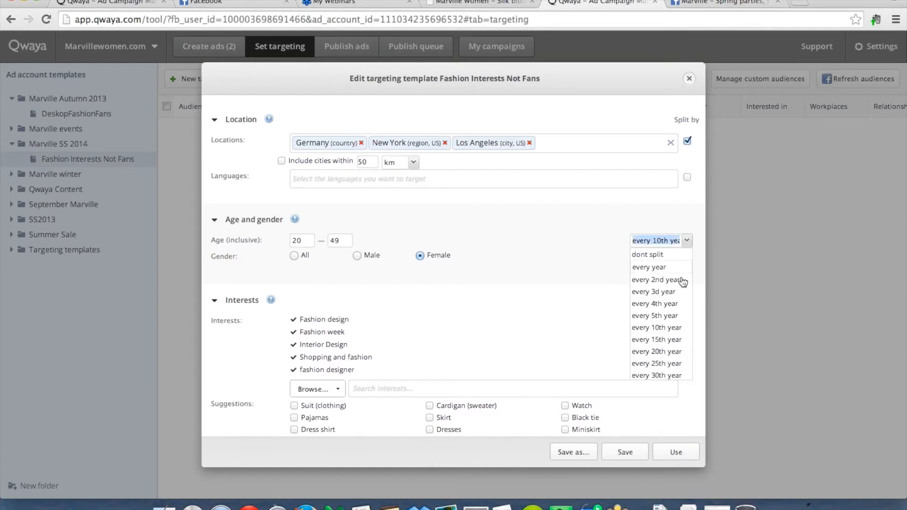
click(673, 328)
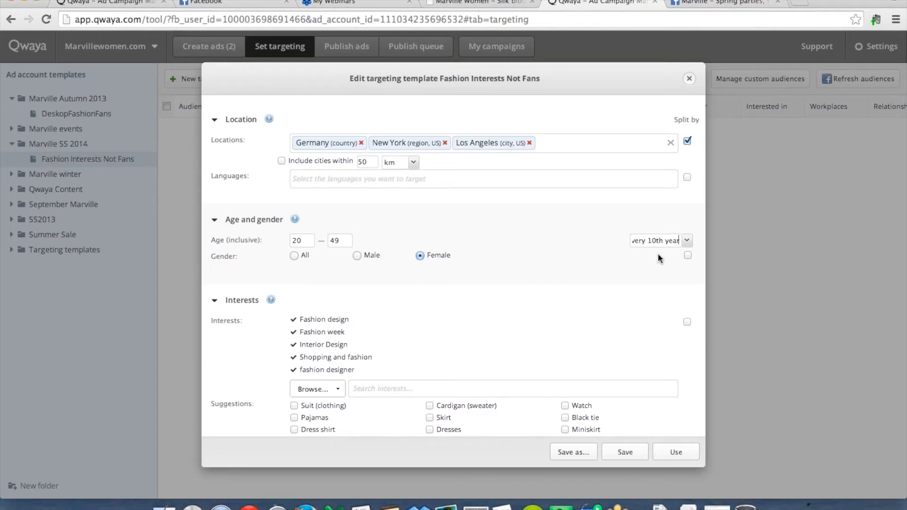
Review the remaining template sections and use the template to create its split audiences
scroll(654, 282, down, 2)
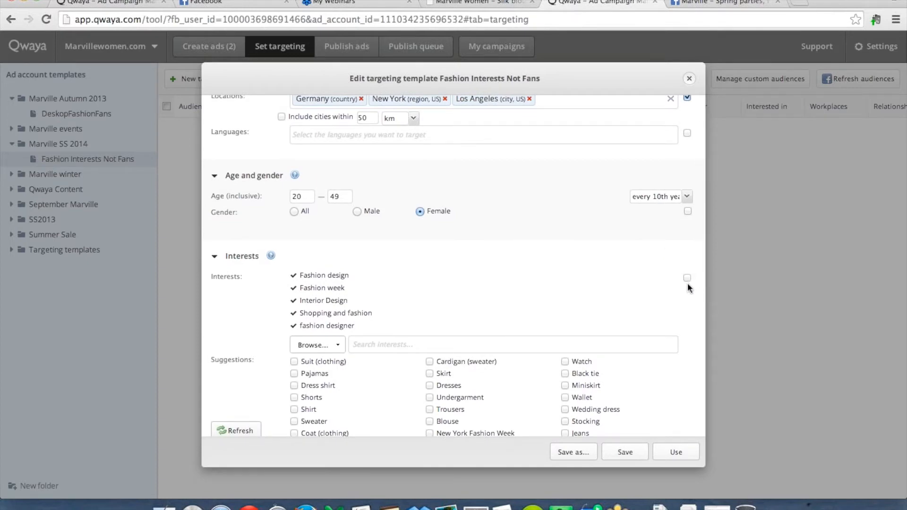
scroll(687, 302, down, 5)
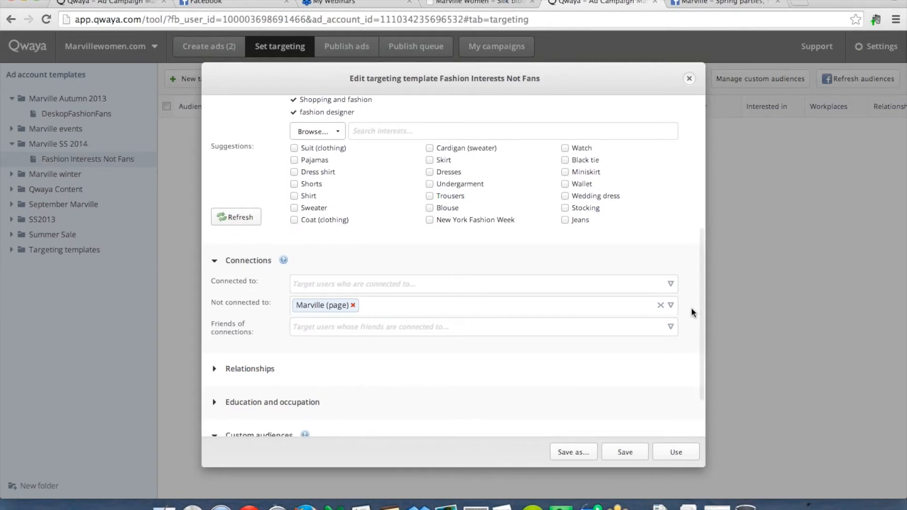
scroll(691, 307, down, 3)
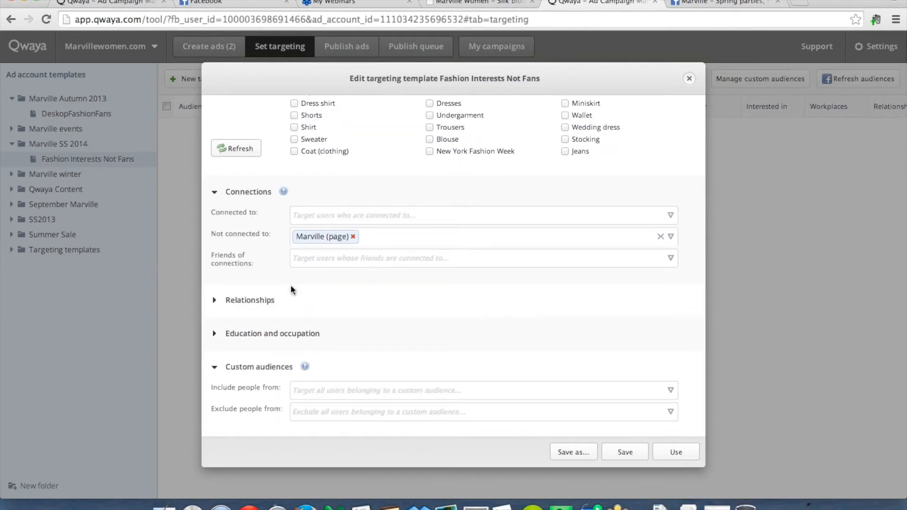
click(248, 300)
scroll(638, 342, up, 10)
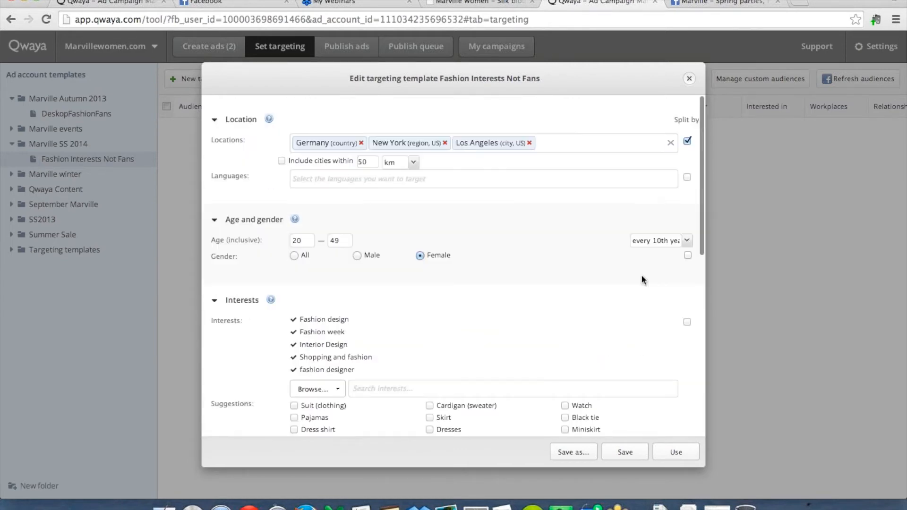
click(676, 453)
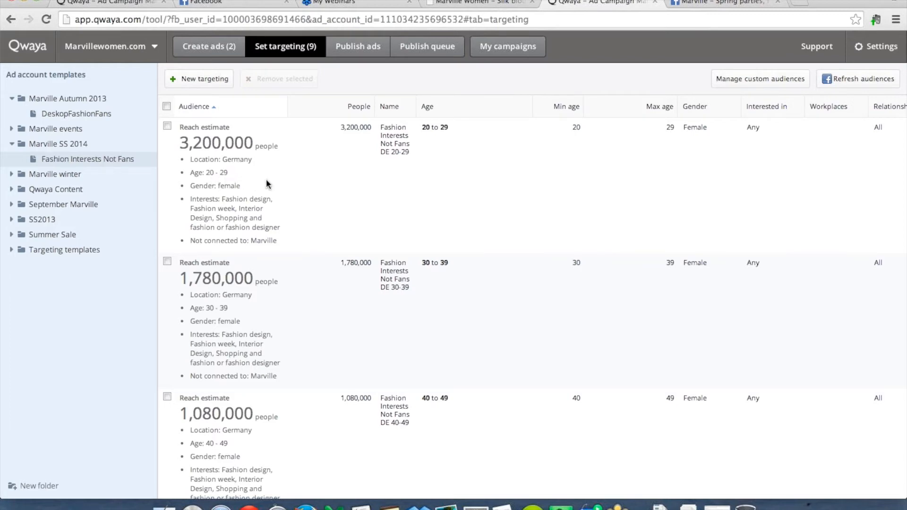
Examine the reach estimates and criteria of the audiences split by location and age
scroll(307, 198, down, 3)
scroll(283, 227, down, 3)
scroll(284, 207, down, 3)
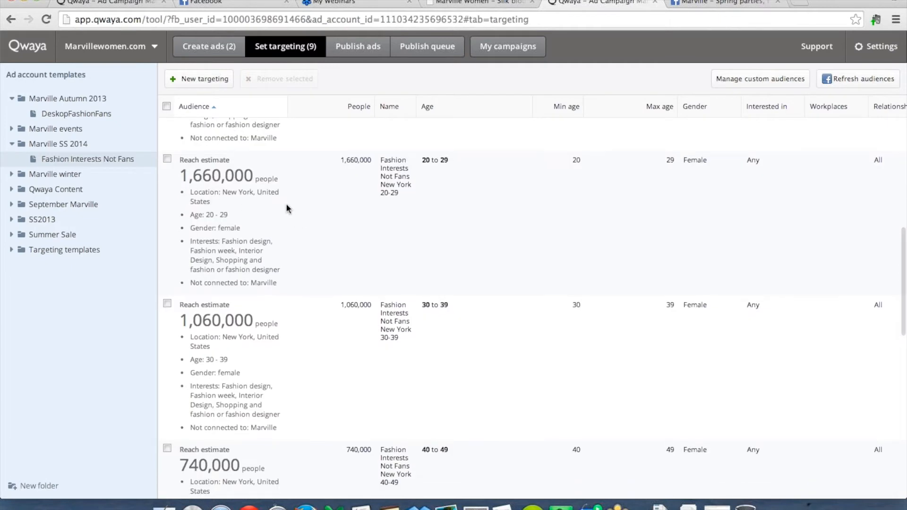
scroll(286, 206, down, 5)
scroll(271, 190, down, 4)
scroll(217, 265, down, 3)
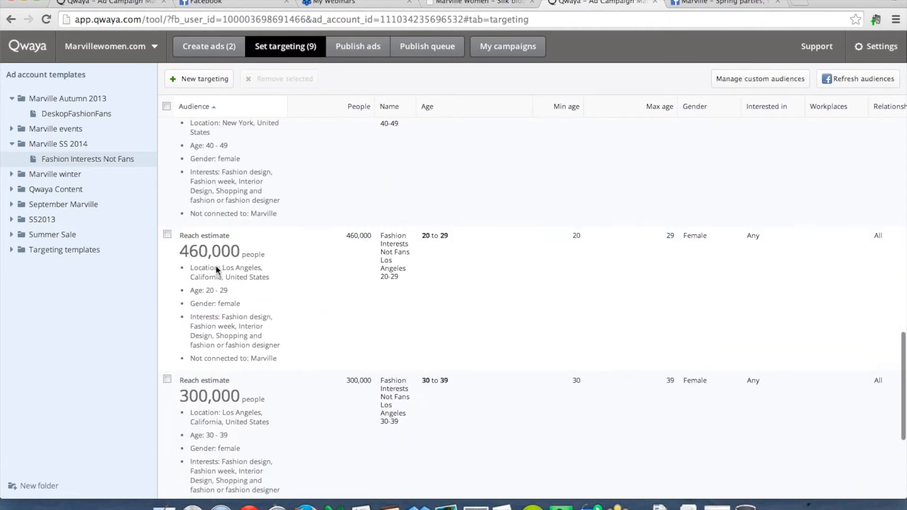
scroll(305, 310, up, 2)
scroll(306, 310, up, 15)
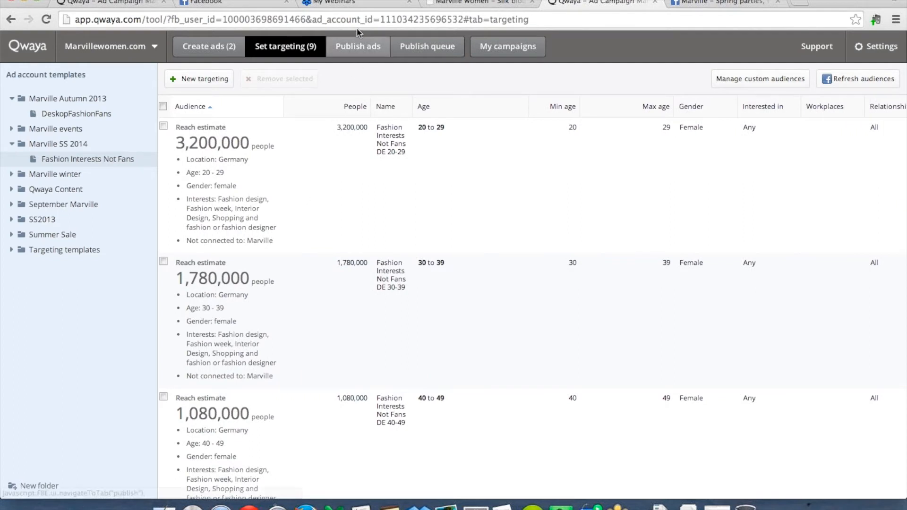
Go to the ad publishing stage, start generating ads, and choose the existing campaign "Summer 2014 - Summer 2014 Offsite"
click(355, 50)
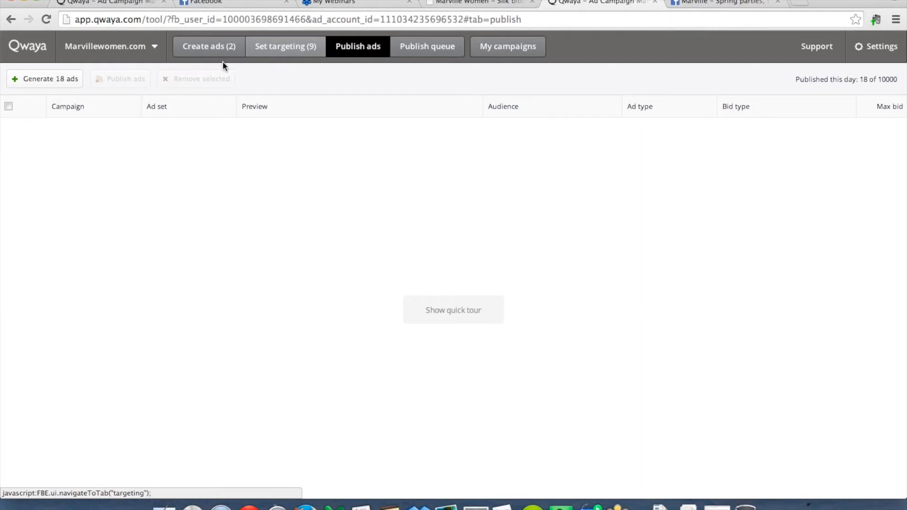
click(46, 79)
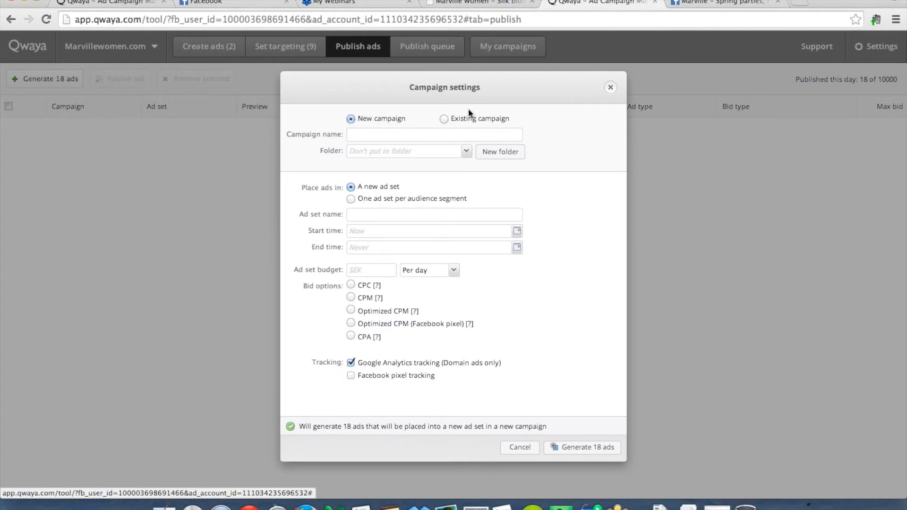
click(421, 135)
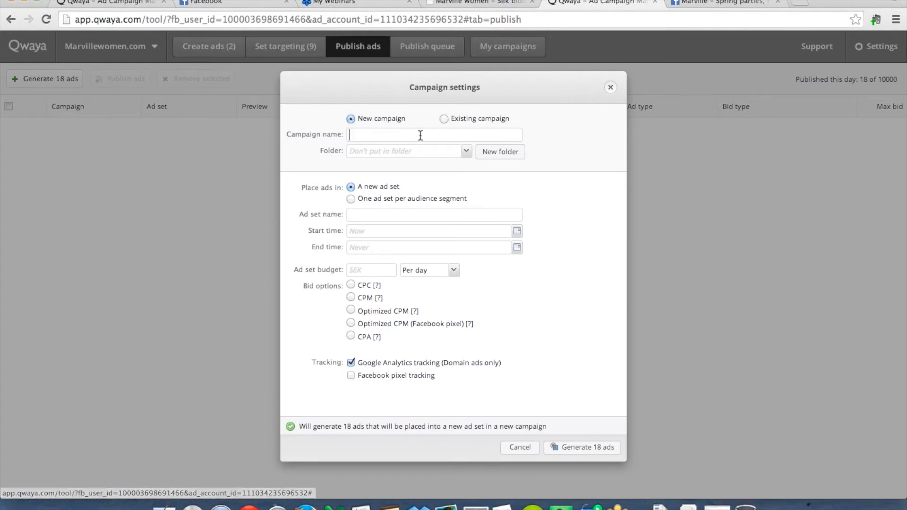
click(443, 118)
click(517, 135)
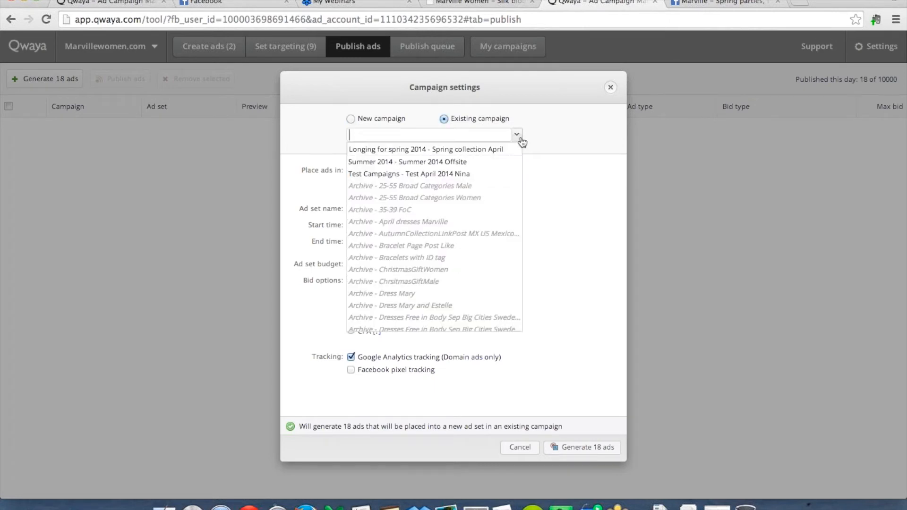
click(428, 163)
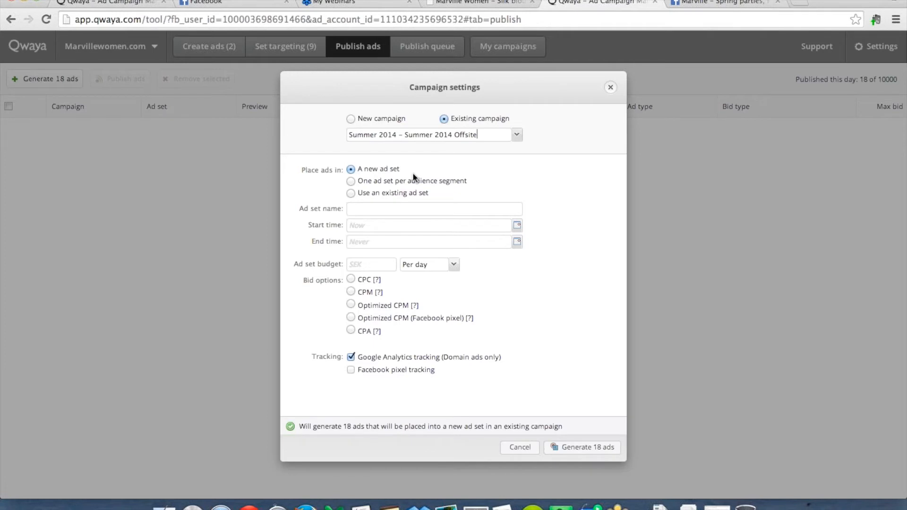
Place the ads in one ad set per audience segment and set the ad set prefix to "CTA Shop Blouses"
click(378, 182)
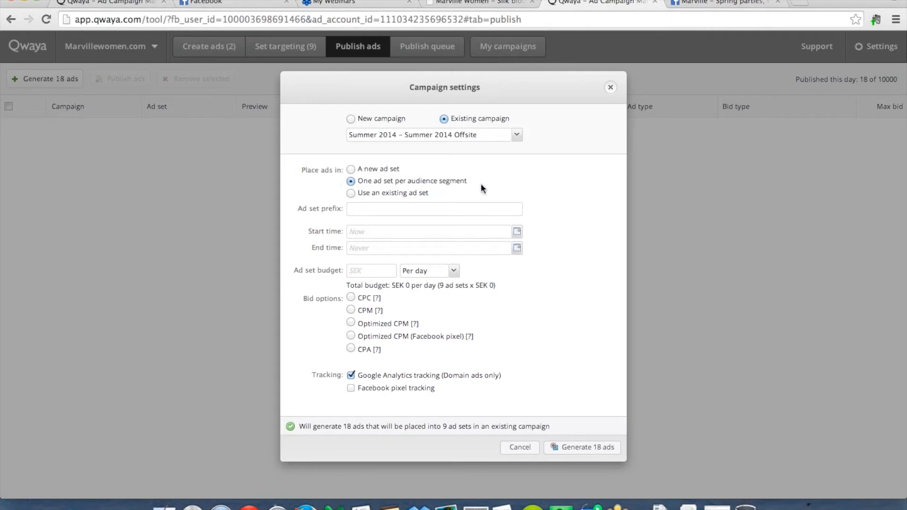
click(368, 206)
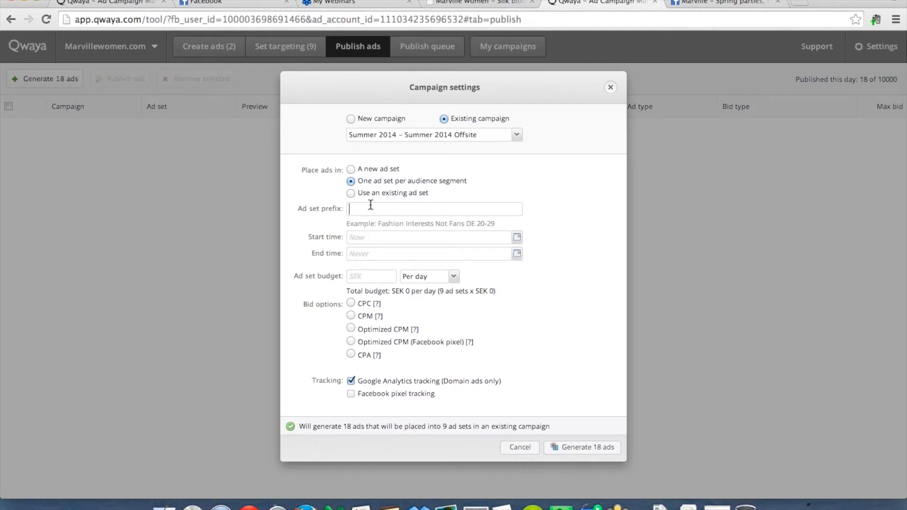
text(B)
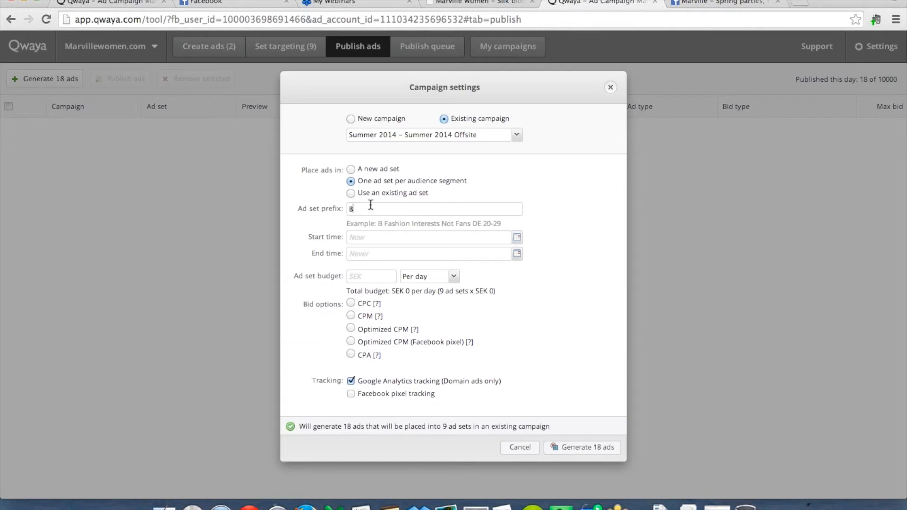
key(BackSpace)
text(VTR)
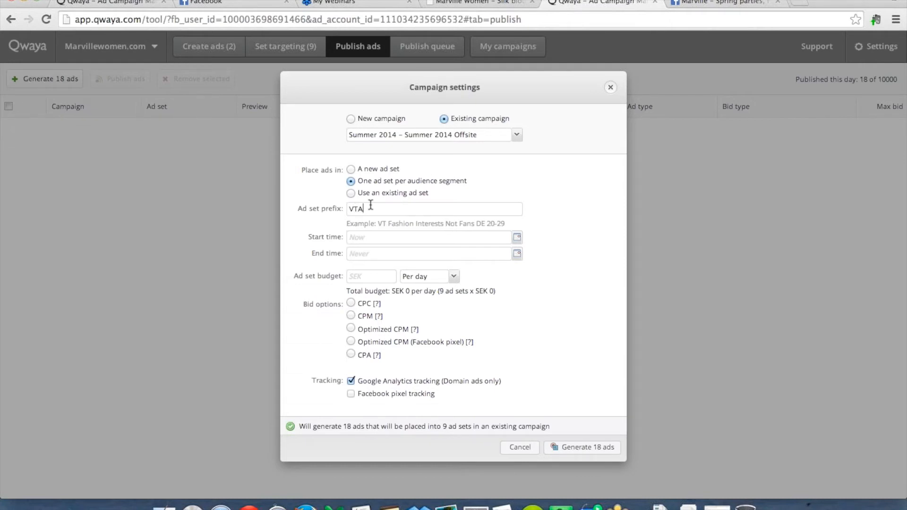
key(BackSpace)
key(BackSpace)
key(BackSpace)
text(CTA )
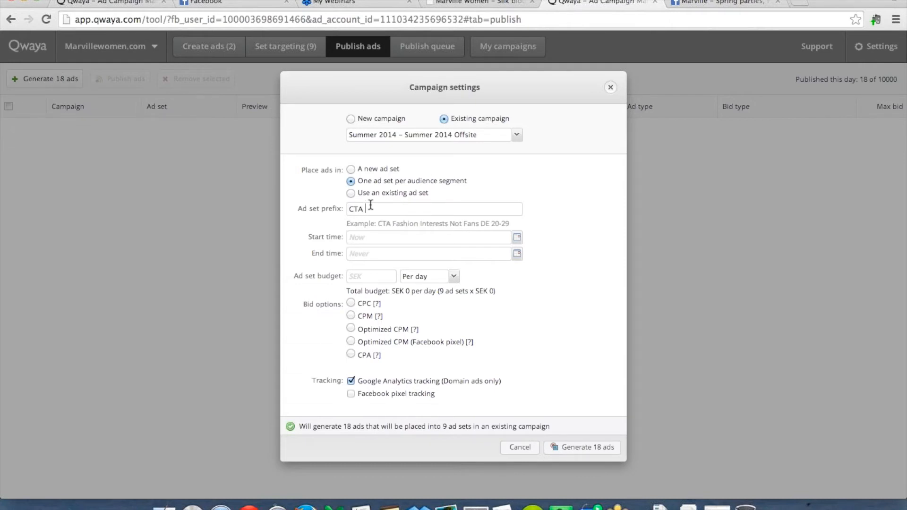
text(Shop Blouses)
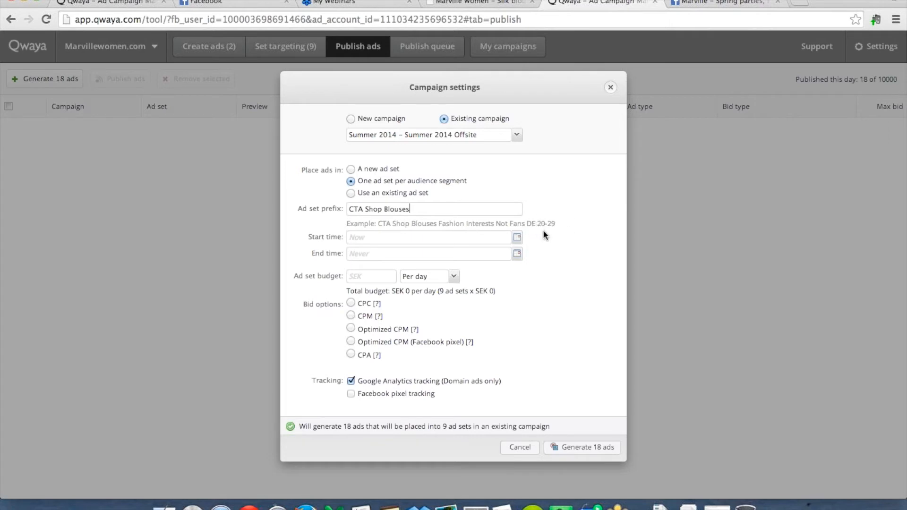
Set the ad set budget to SEK 100 per day
click(368, 237)
click(366, 275)
text(100)
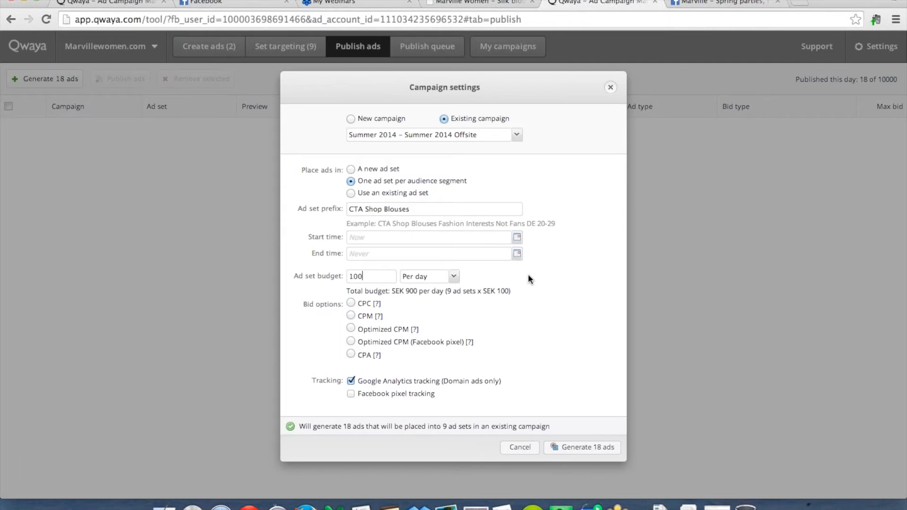
Try the CPC and CPM bid options, and Optimized CPM with Actions as its objective
click(351, 303)
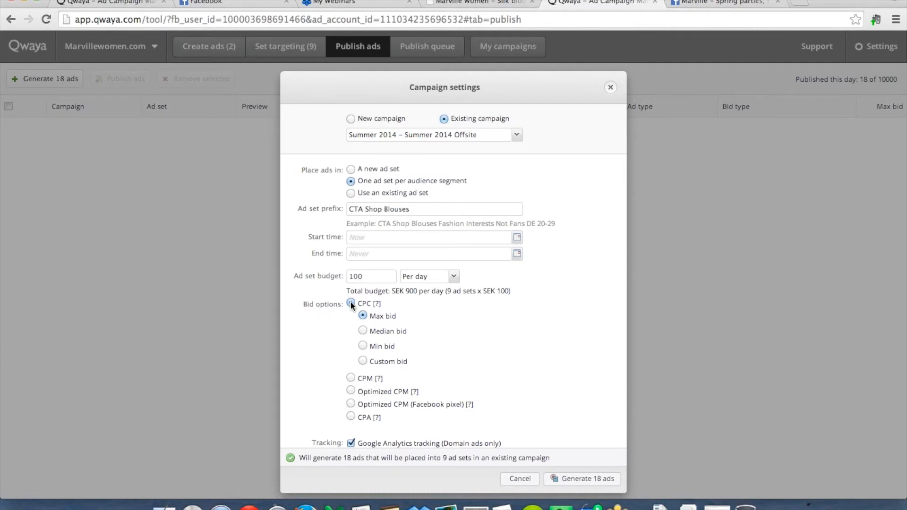
click(350, 378)
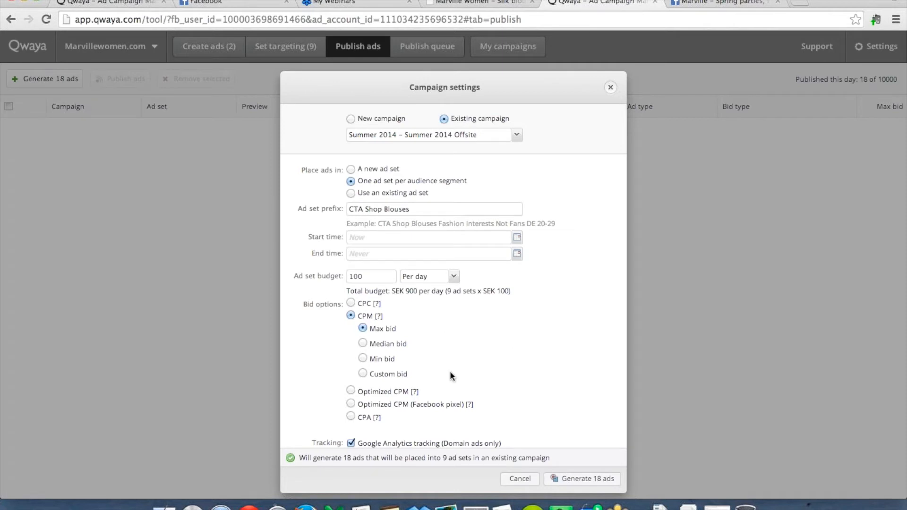
click(351, 390)
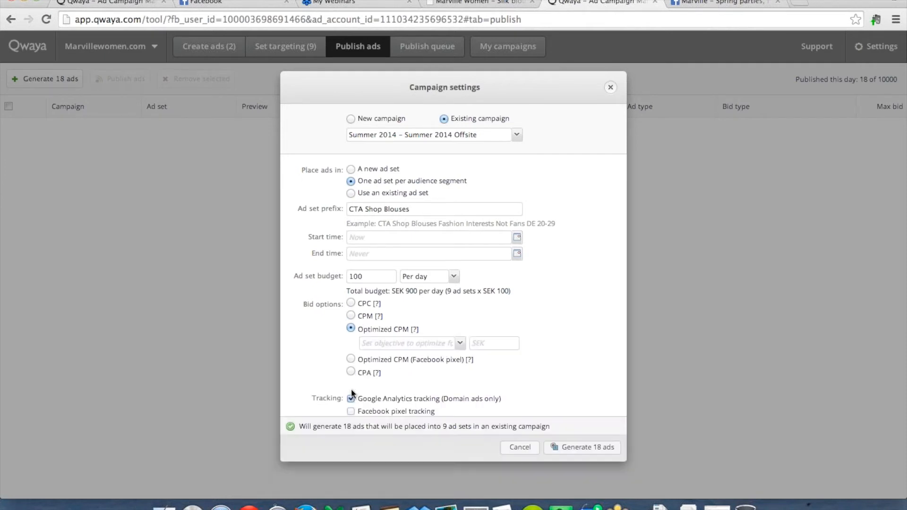
click(458, 343)
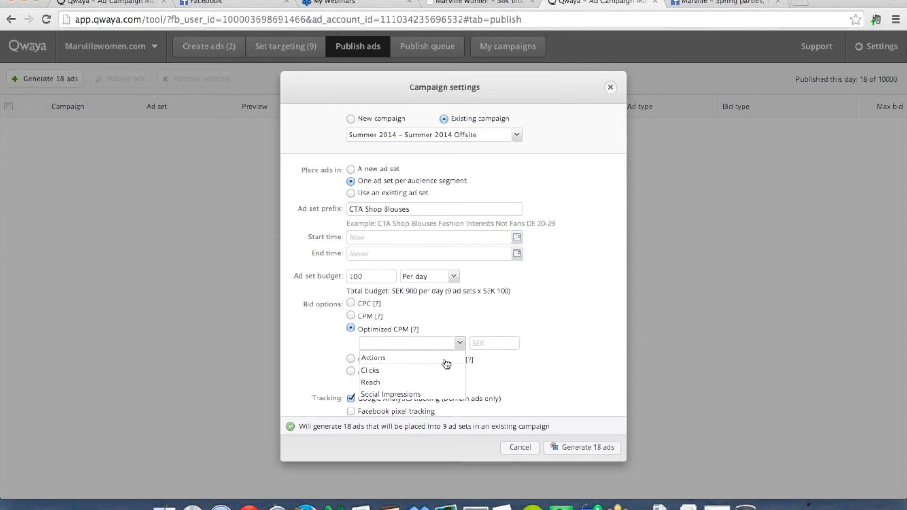
click(446, 363)
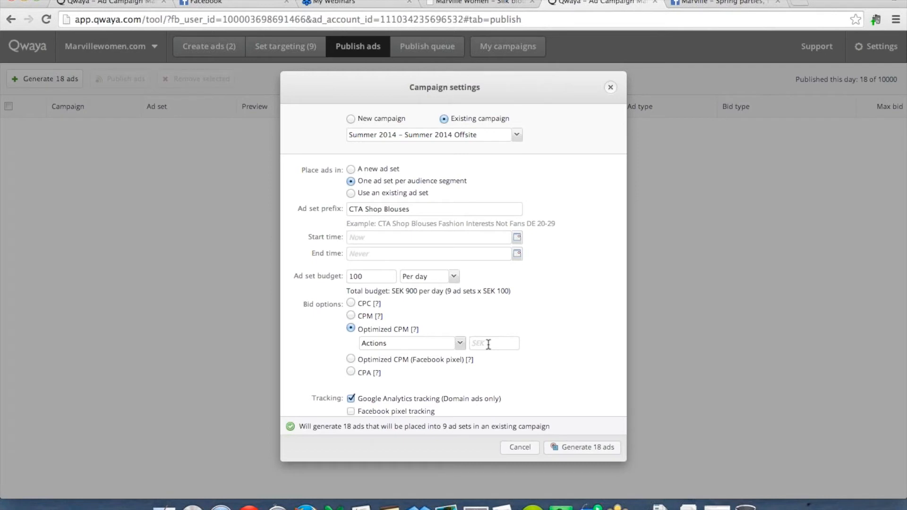
click(504, 341)
Try the Optimized CPM (Facebook pixel) bid option with the Outlet pixel
click(350, 358)
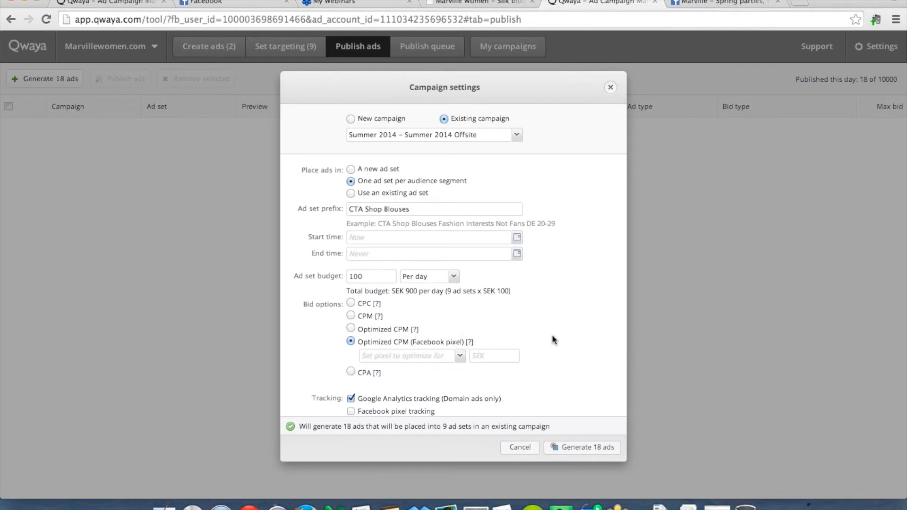
click(460, 357)
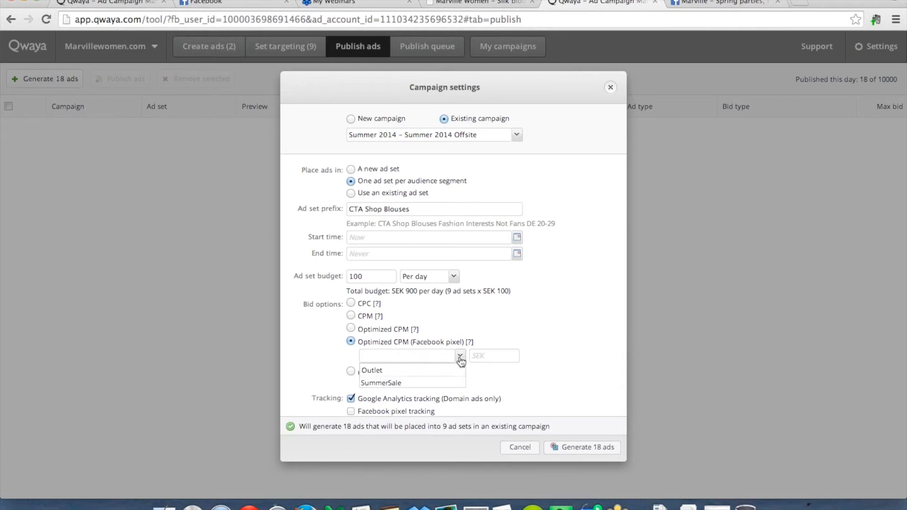
click(414, 374)
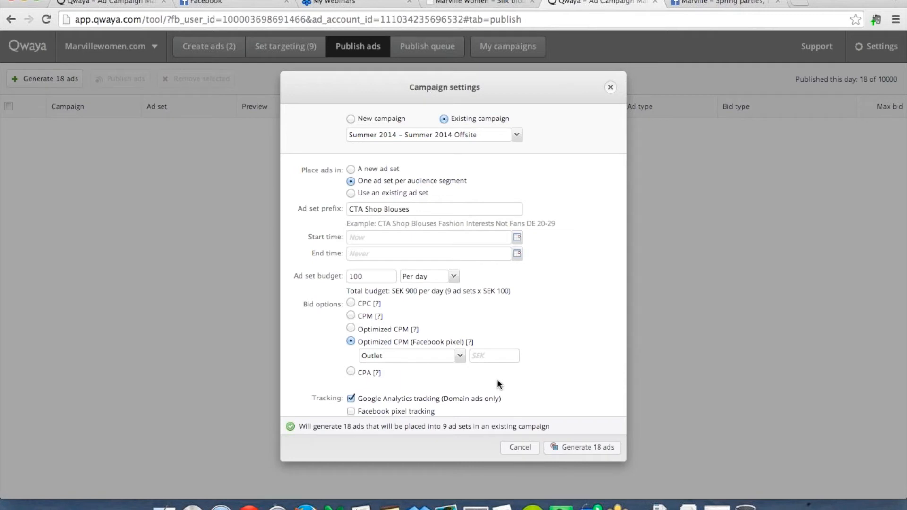
Set the bid option to CPA for offsite link clicks with a bid of SEK 10
click(350, 373)
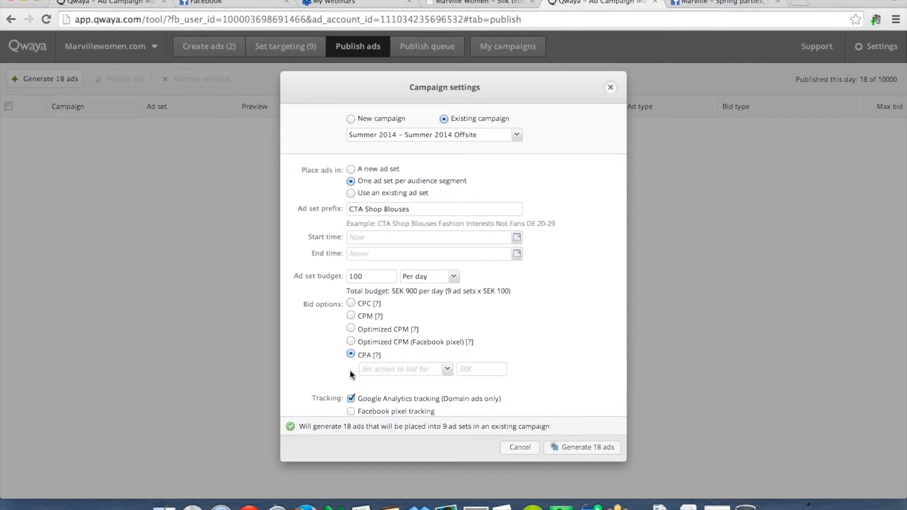
click(446, 369)
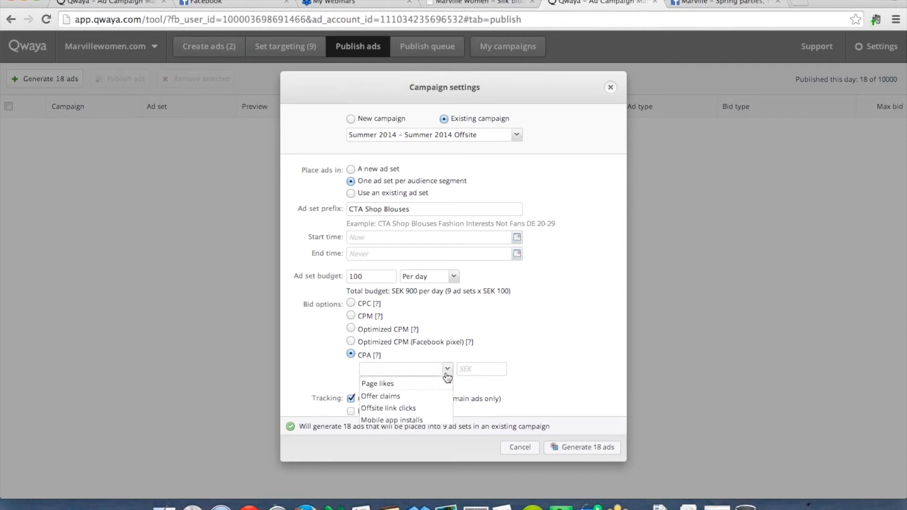
click(419, 410)
click(471, 369)
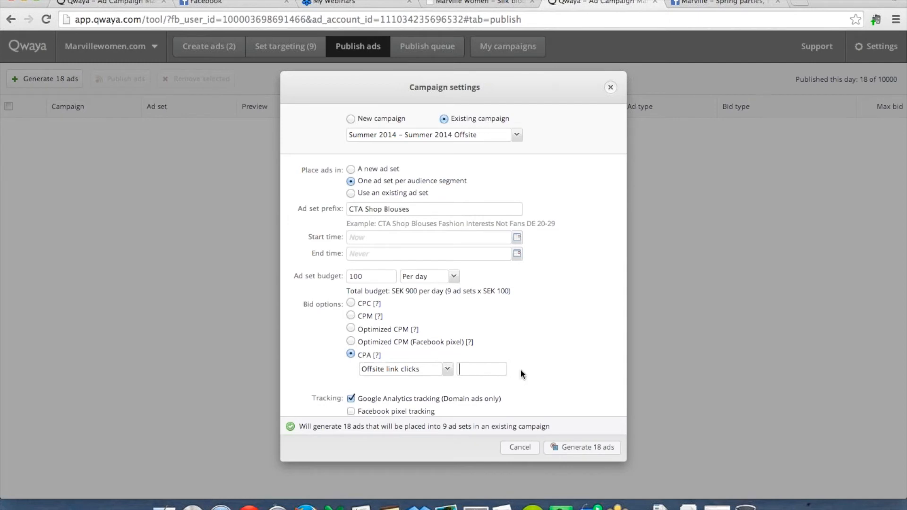
text(10)
Turn off Google Analytics tracking, view the Facebook pixel choices without keeping pixel tracking on, and generate the 18 ads
scroll(594, 329, down, 1)
click(350, 397)
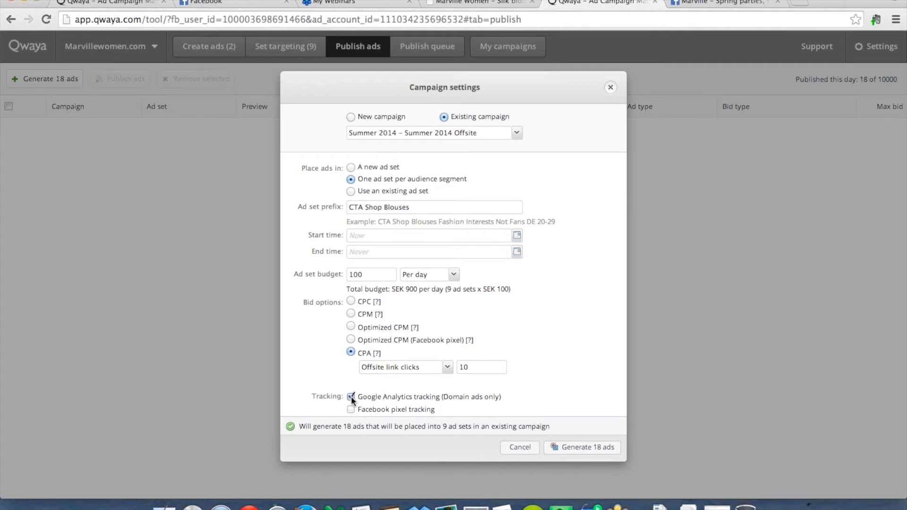
click(350, 409)
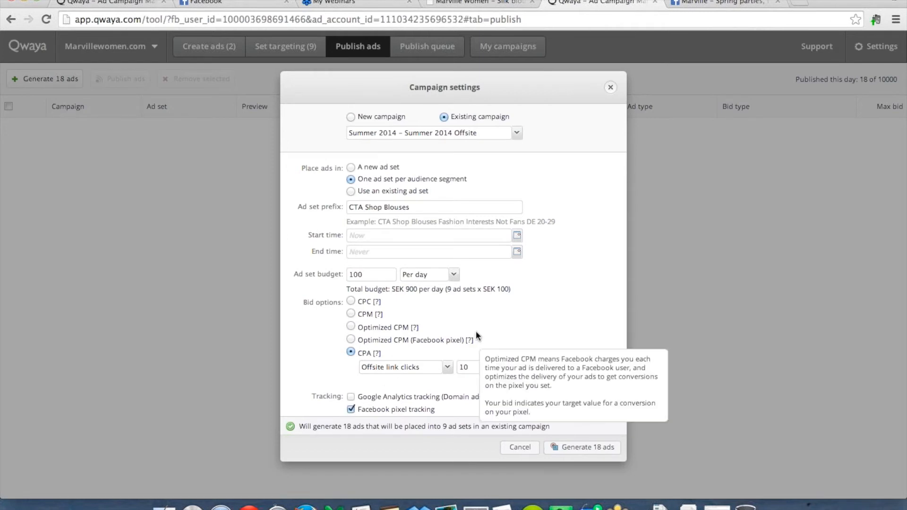
scroll(472, 335, down, 3)
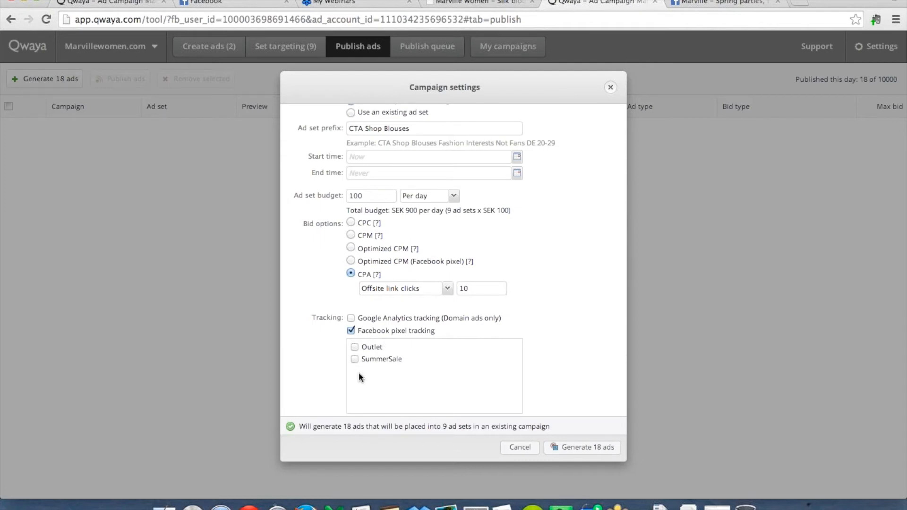
click(352, 330)
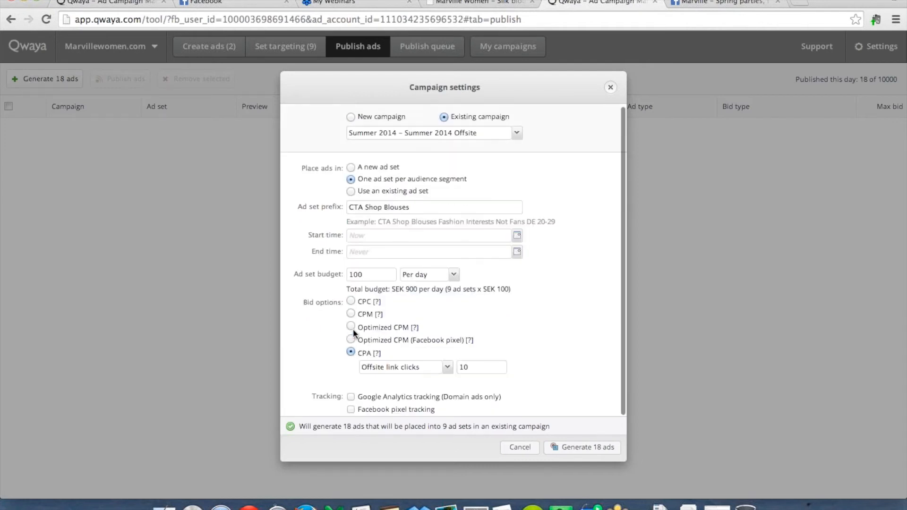
click(574, 448)
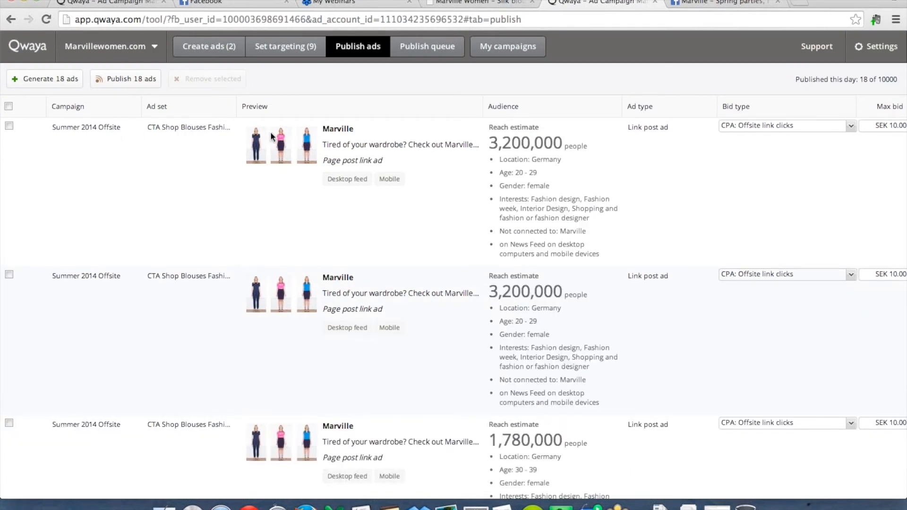
Review the generated ads' audiences and bids, and try selecting and deselecting the first two ads
scroll(594, 187, right, 5)
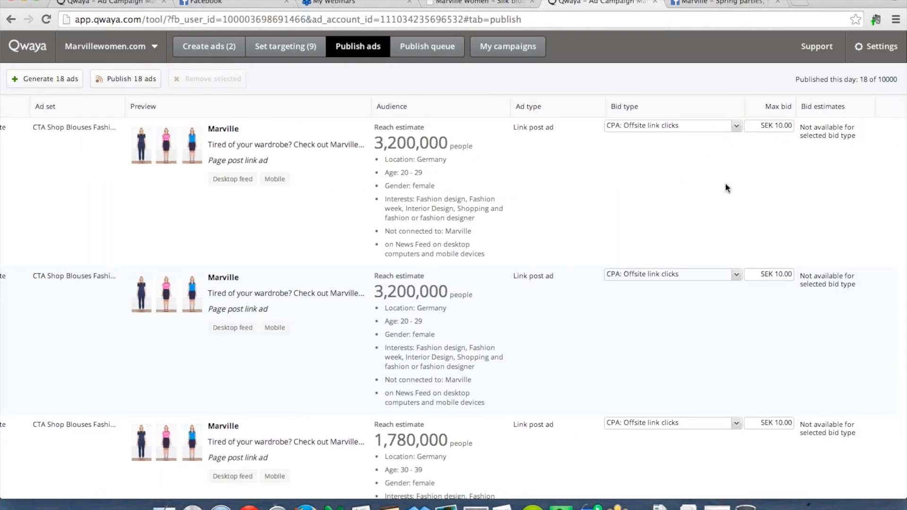
scroll(725, 184, left, 5)
scroll(300, 190, down, 1)
scroll(301, 190, up, 1)
click(9, 125)
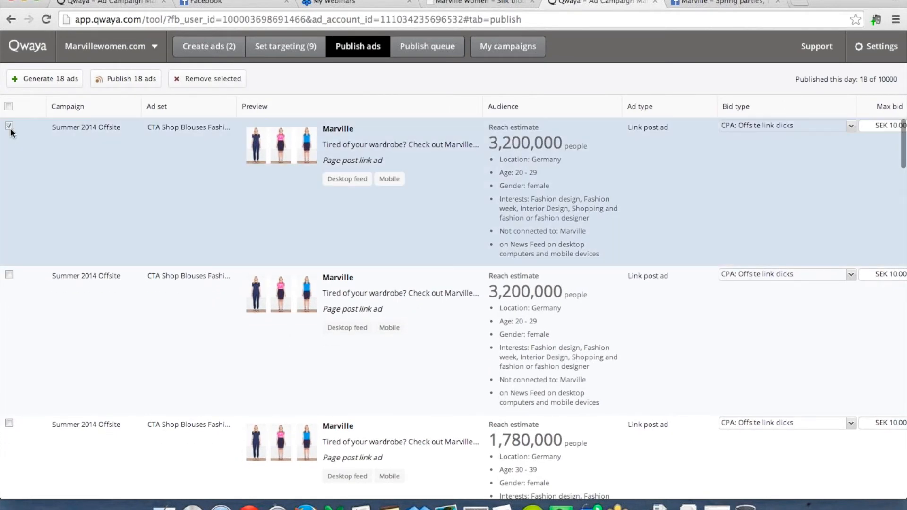
click(9, 275)
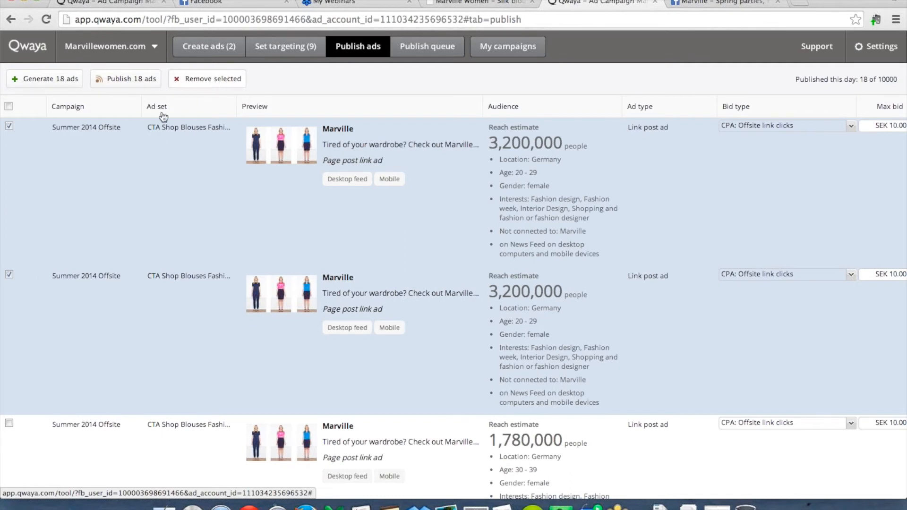
click(9, 125)
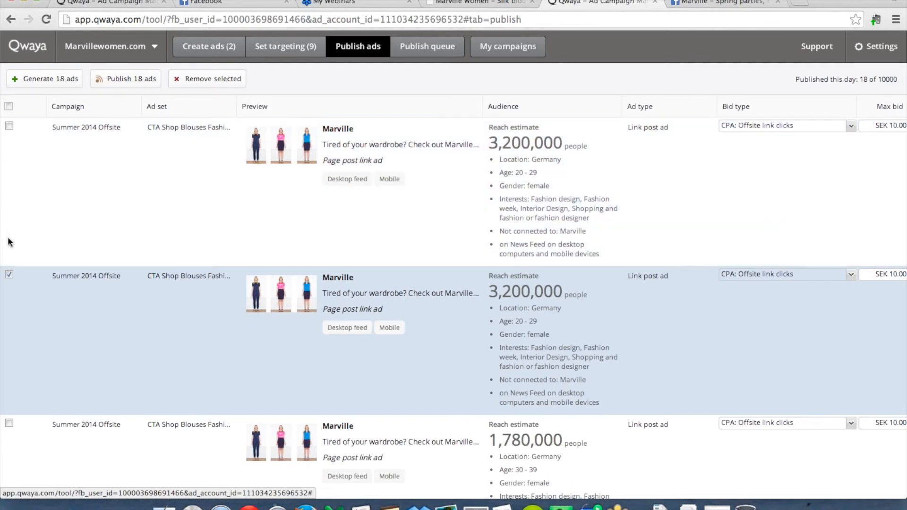
click(9, 275)
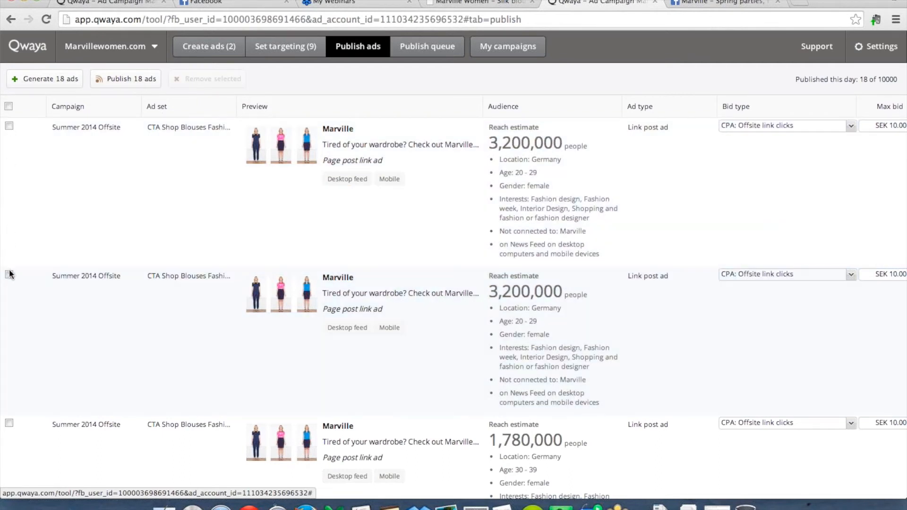
Publish the 18 generated ads to Facebook and check them in the publish queue
click(132, 80)
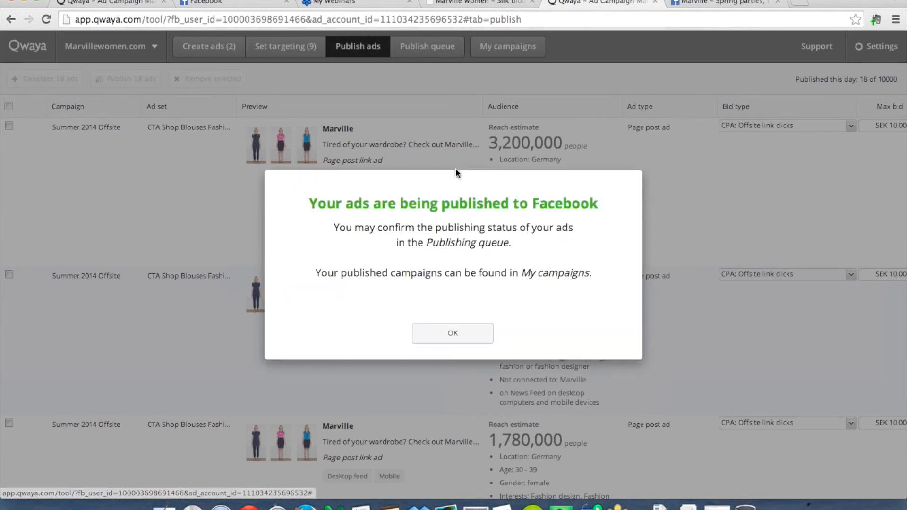
click(452, 334)
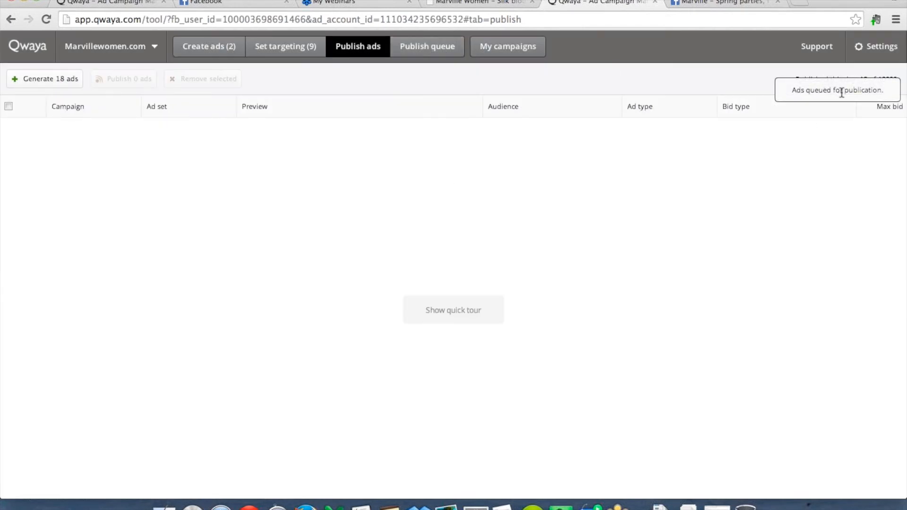
click(422, 47)
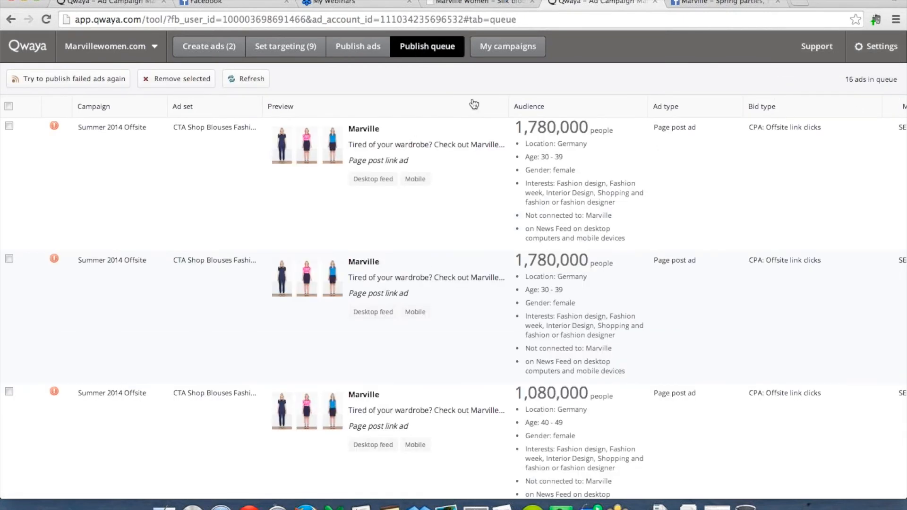
click(366, 53)
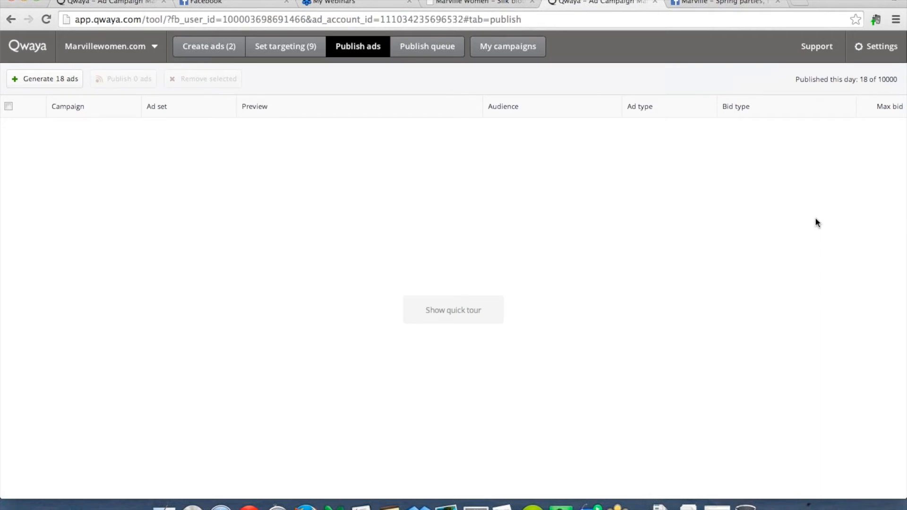
Go to the campaign overview and try starting a new campaign folder without creating it
click(514, 49)
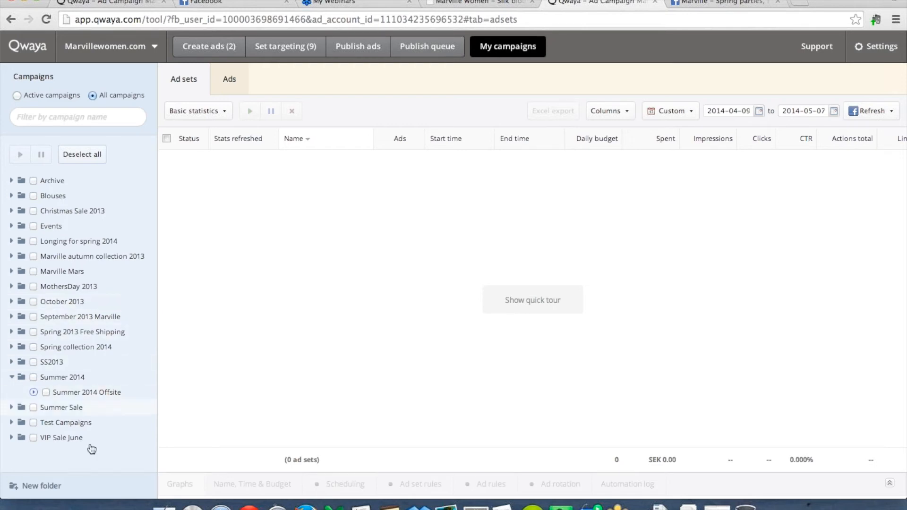
click(39, 489)
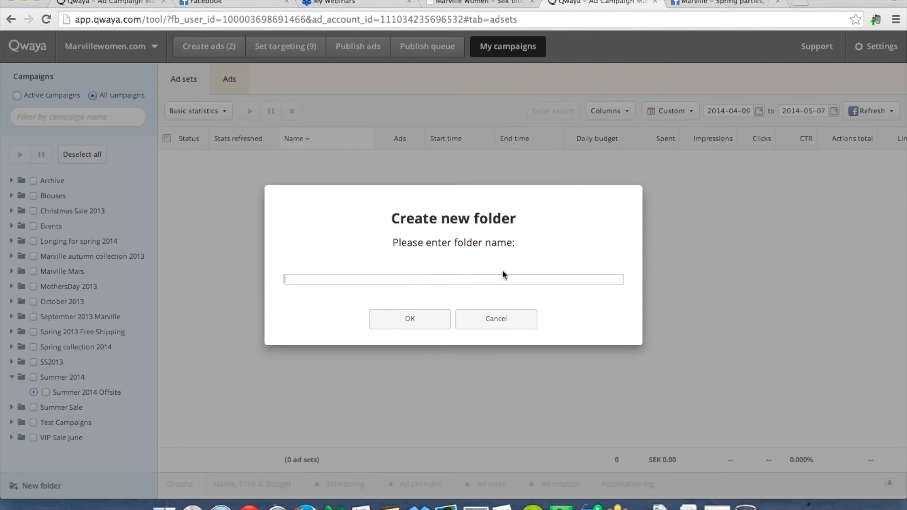
click(509, 318)
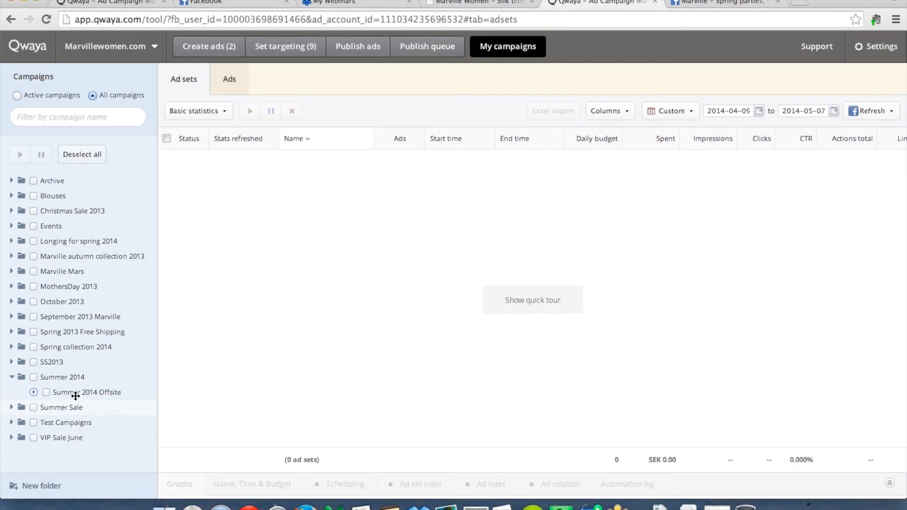
In the SS2013 folder, select the three FB Object Home page and first two NothingToWear campaigns, and try moving them to another folder
click(11, 362)
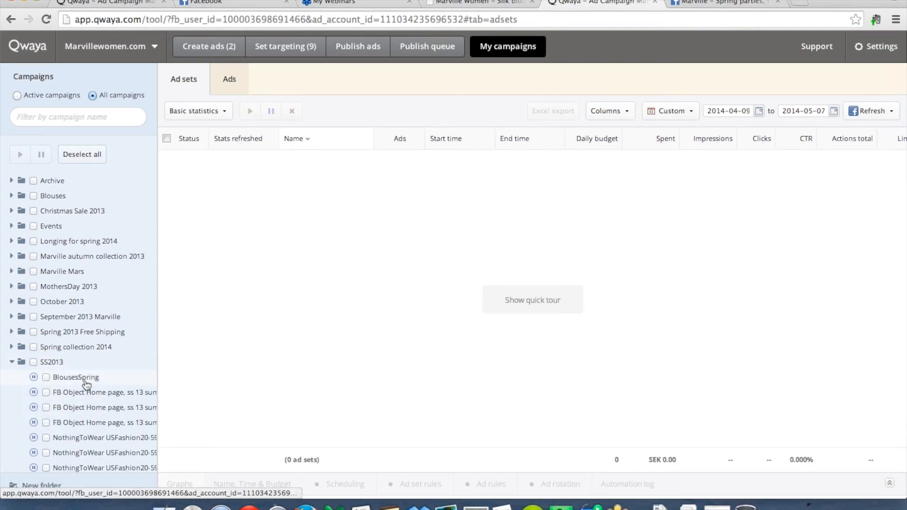
click(98, 394)
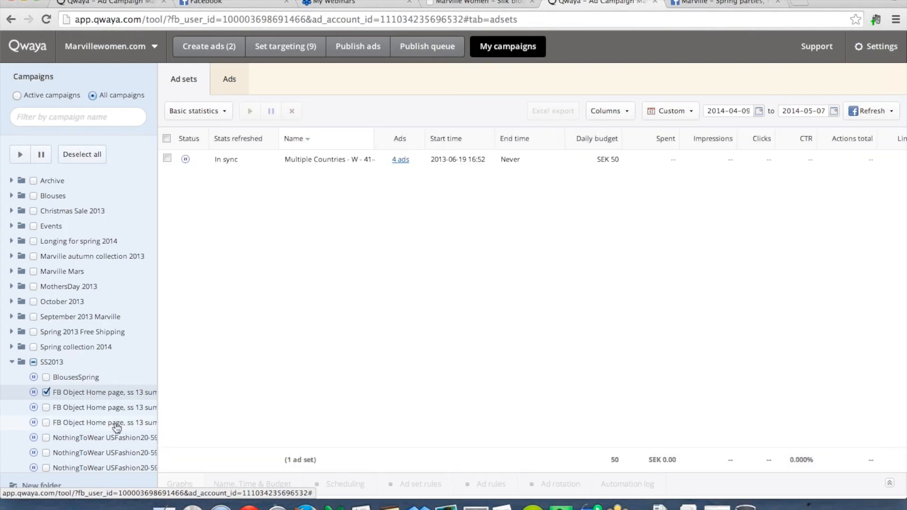
shift+click(126, 455)
drag(110, 395, 57, 383)
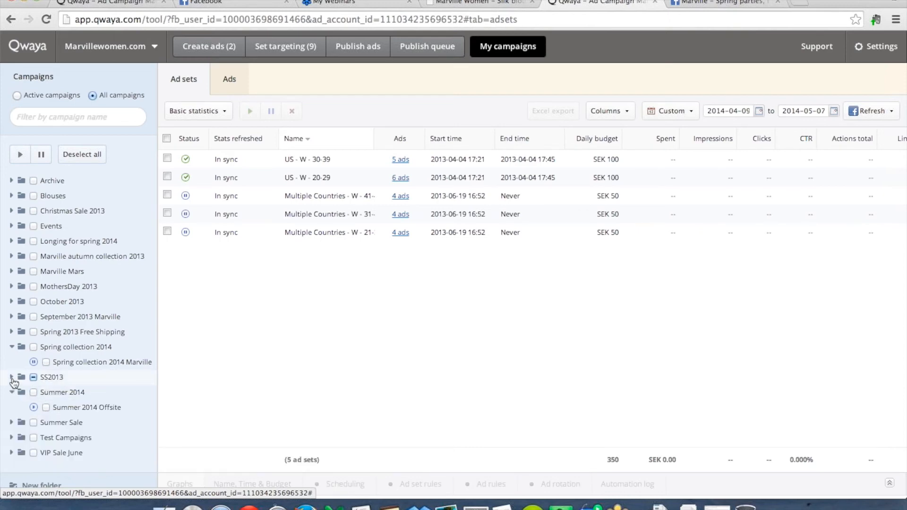
Deselect the five selected campaigns in the SS2013 folder
click(21, 380)
click(12, 377)
click(46, 407)
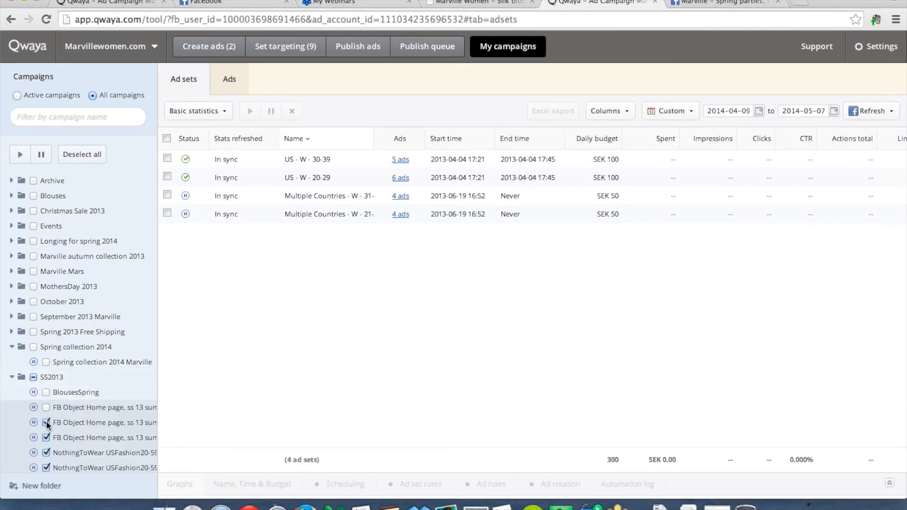
click(46, 422)
click(47, 437)
click(46, 452)
click(46, 467)
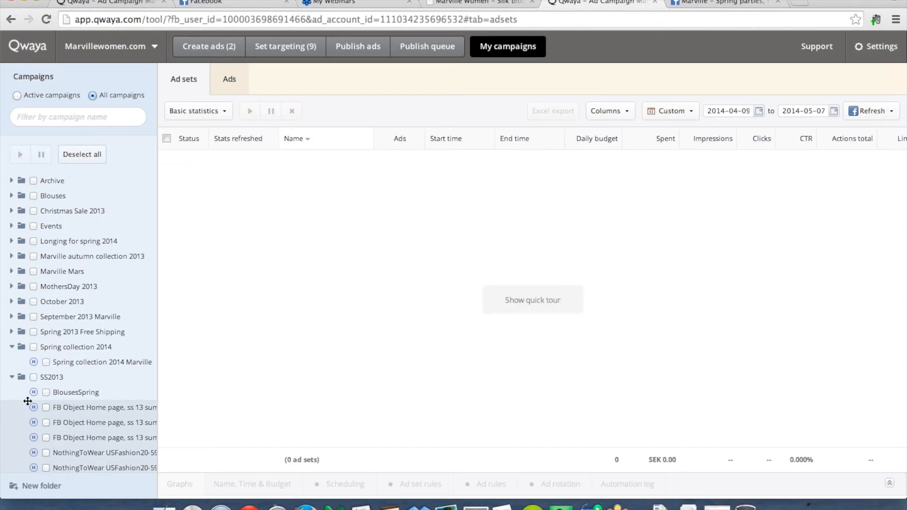
List the ad sets of the Summer 2014 Offsite campaign and switch them to the Goals statistics view
click(12, 377)
click(46, 407)
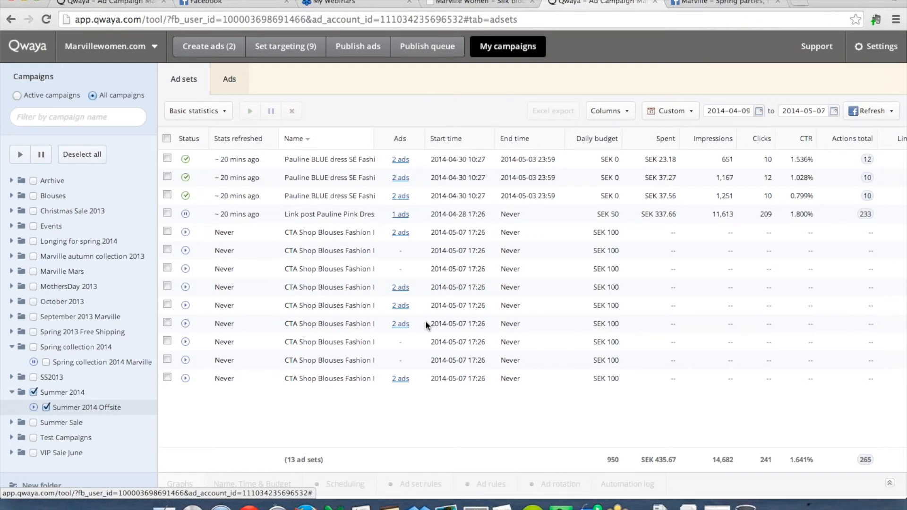
click(211, 116)
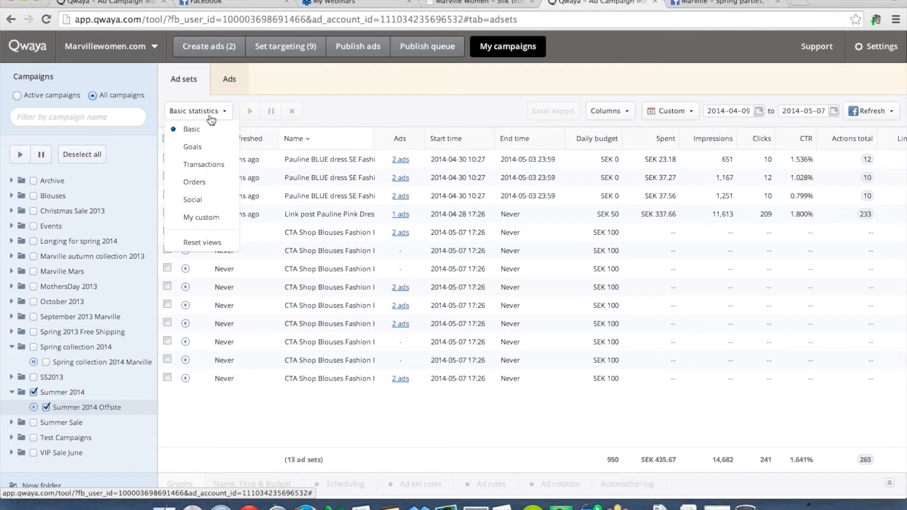
click(203, 148)
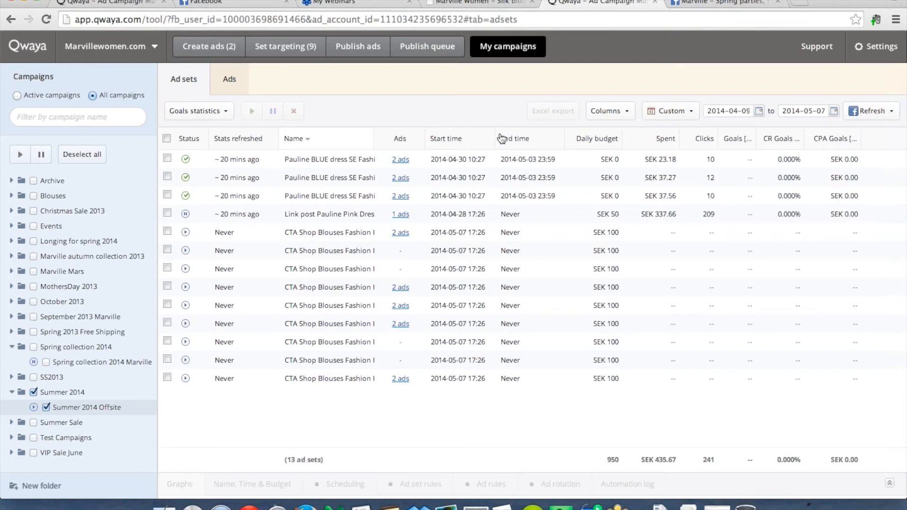
Look through the available statistics columns, including the Facebook conversions columns, without changing the selection
click(609, 115)
mouse_move(613, 129)
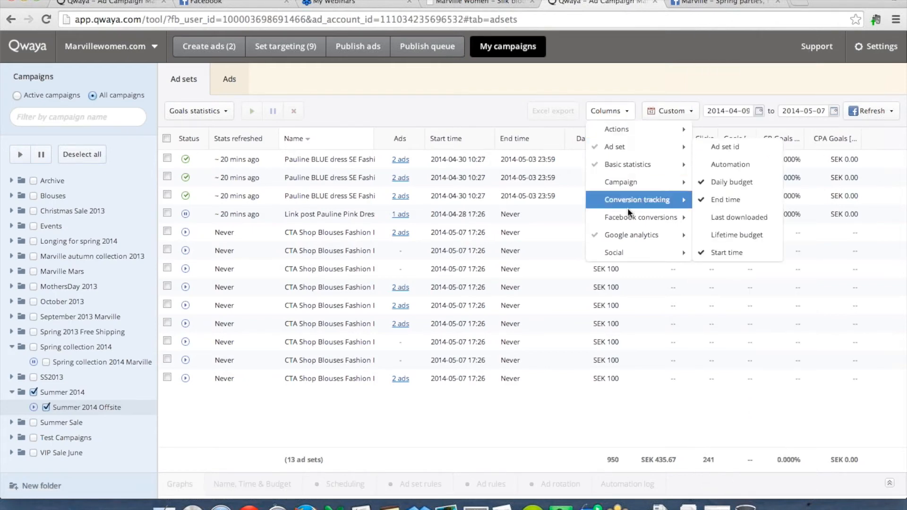
mouse_move(644, 218)
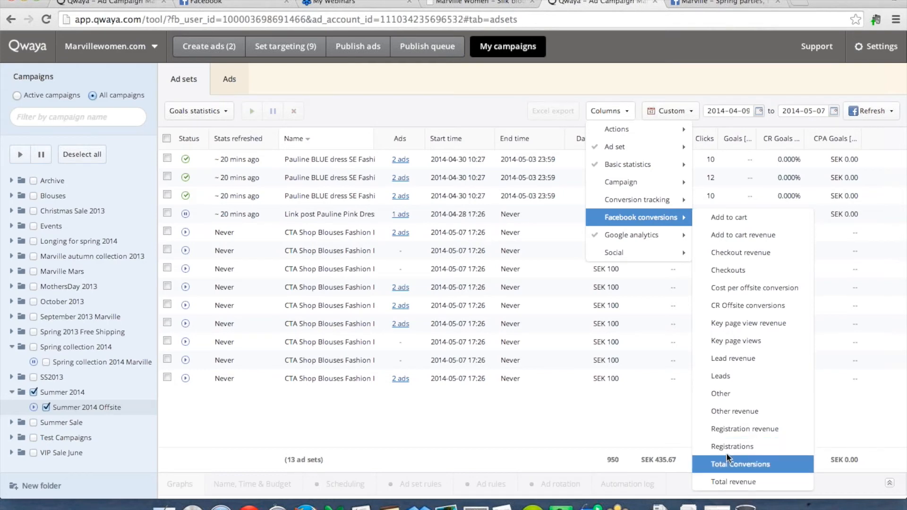
click(594, 425)
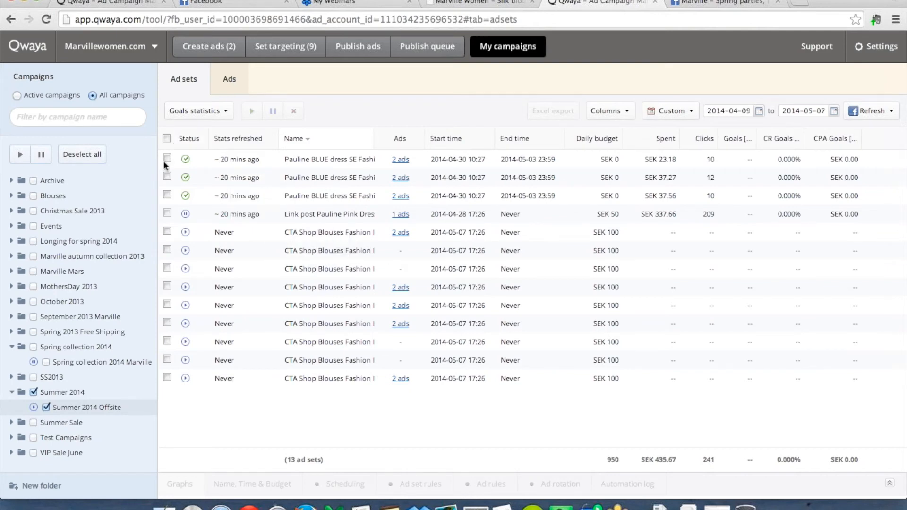
Show the performance graph of the Link post Pauline Pink Dress ad set and check its export and metric options
click(167, 212)
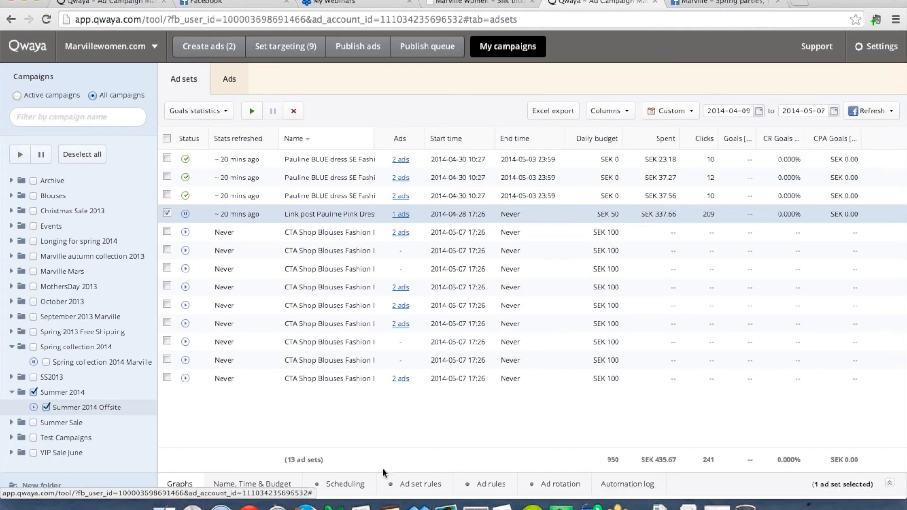
click(181, 484)
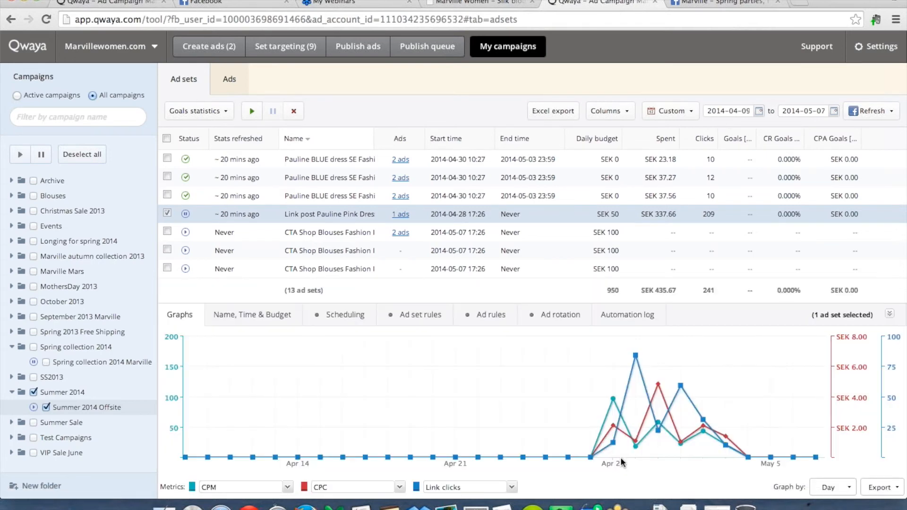
click(879, 487)
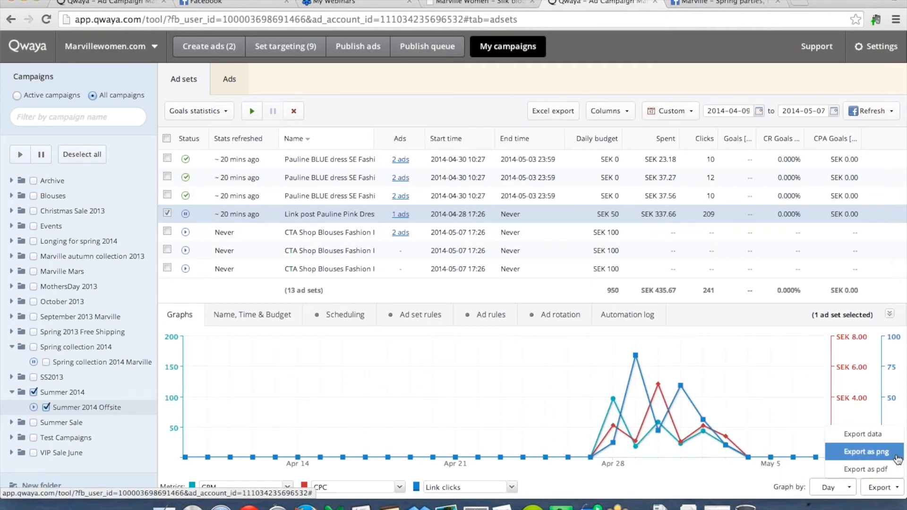
click(896, 457)
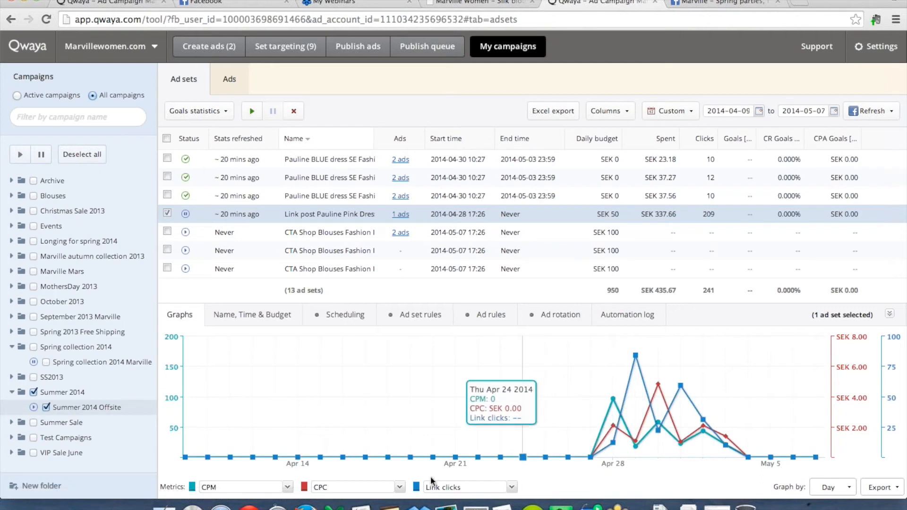
click(512, 487)
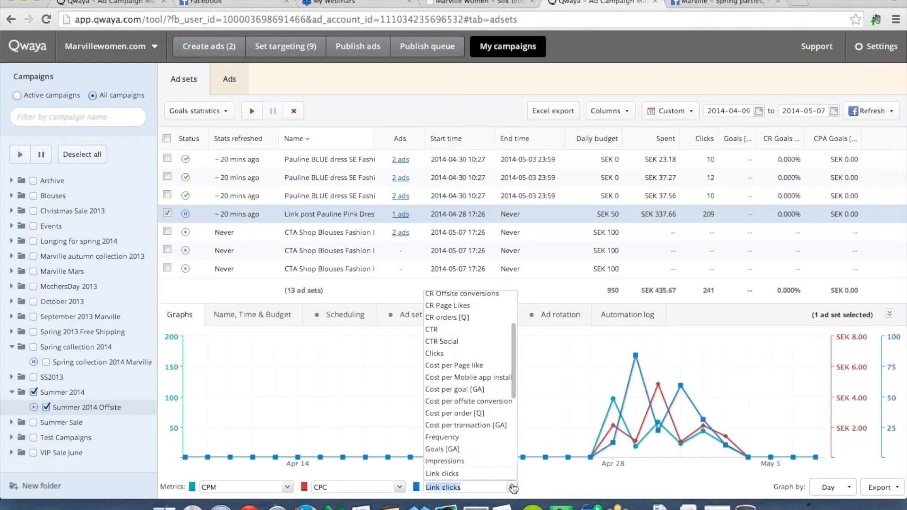
click(512, 487)
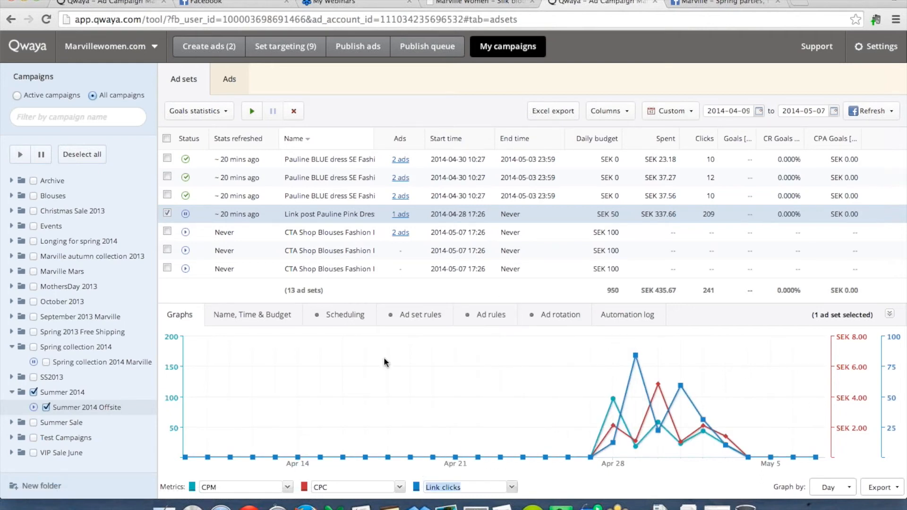
Try editing the budget of the Link post Pauline Pink Dress ad set together with the first two CTA Shop Blouses ad sets, without updating it
click(266, 315)
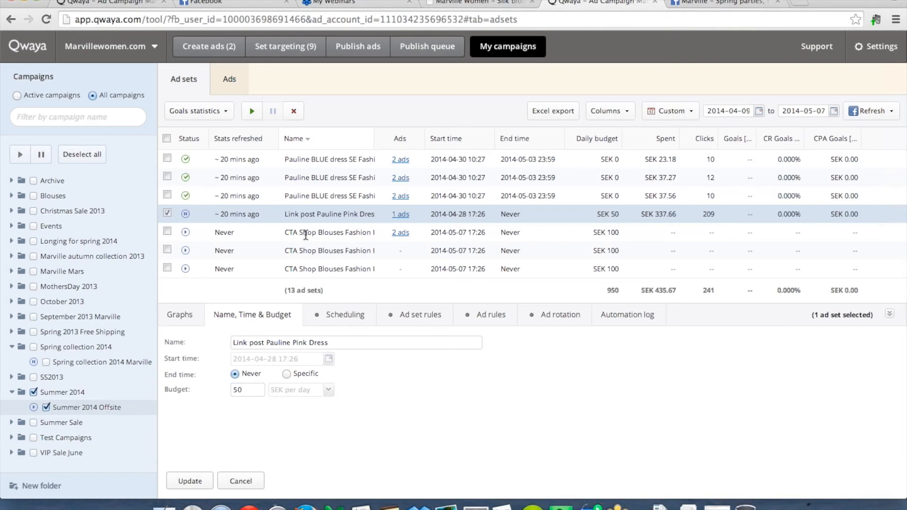
click(168, 232)
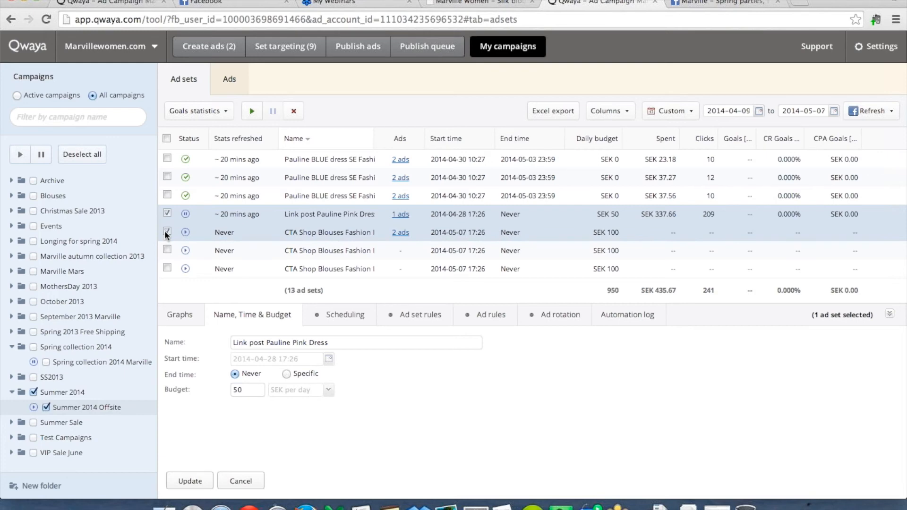
click(168, 249)
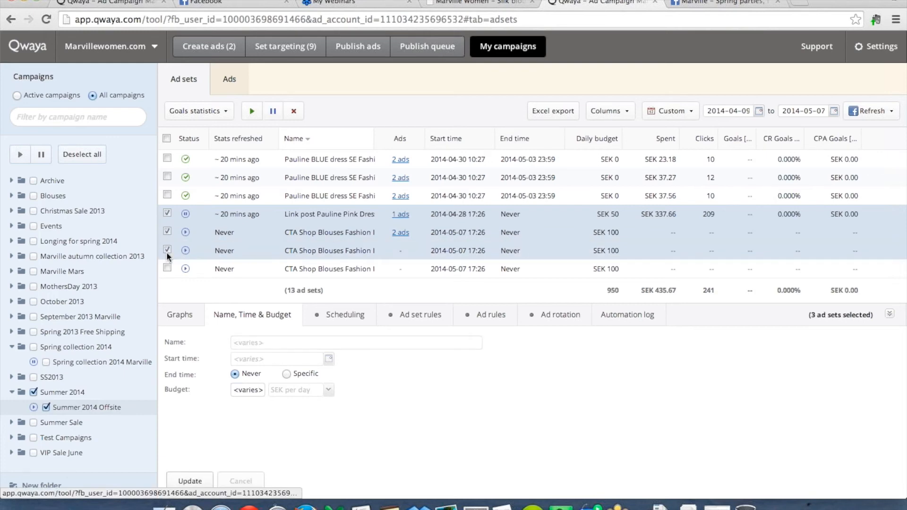
click(241, 389)
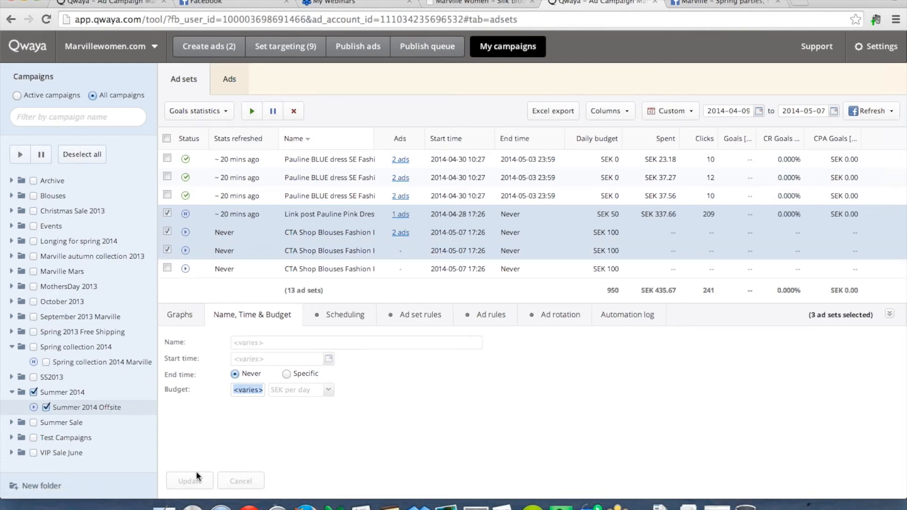
click(167, 250)
click(168, 232)
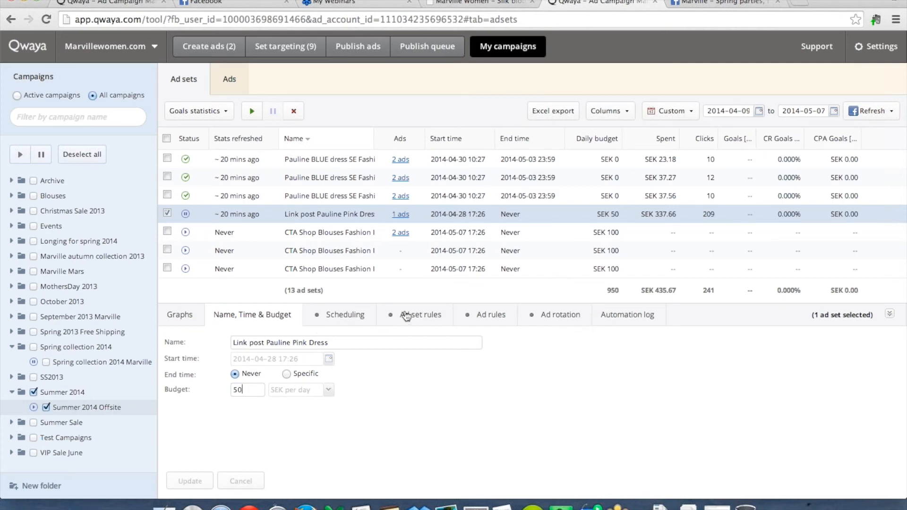
Clear the ad set's existing schedule, schedule Monday from 15:00 to 0:00, and copy Monday to all working days
click(339, 316)
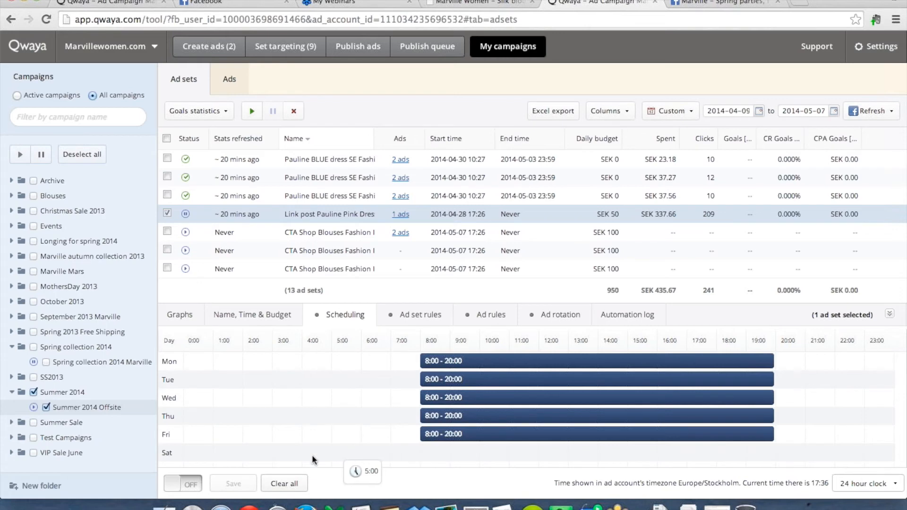
click(283, 484)
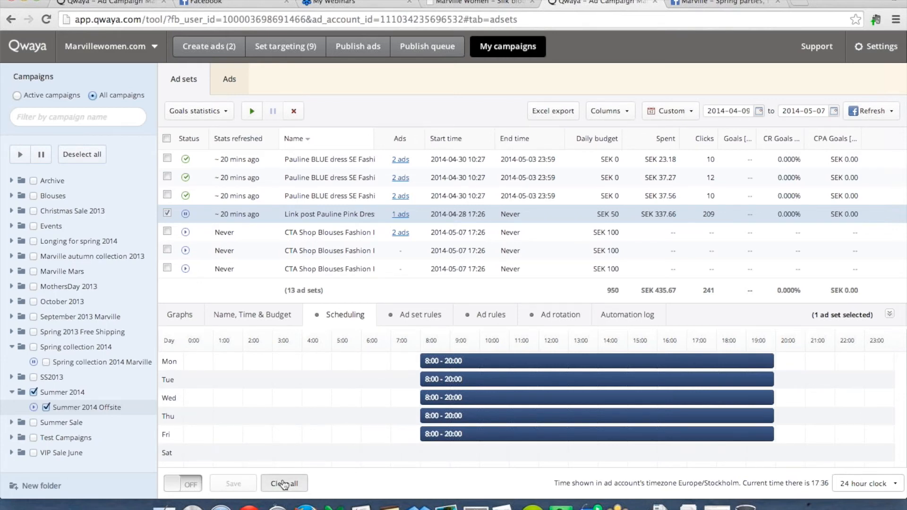
click(283, 484)
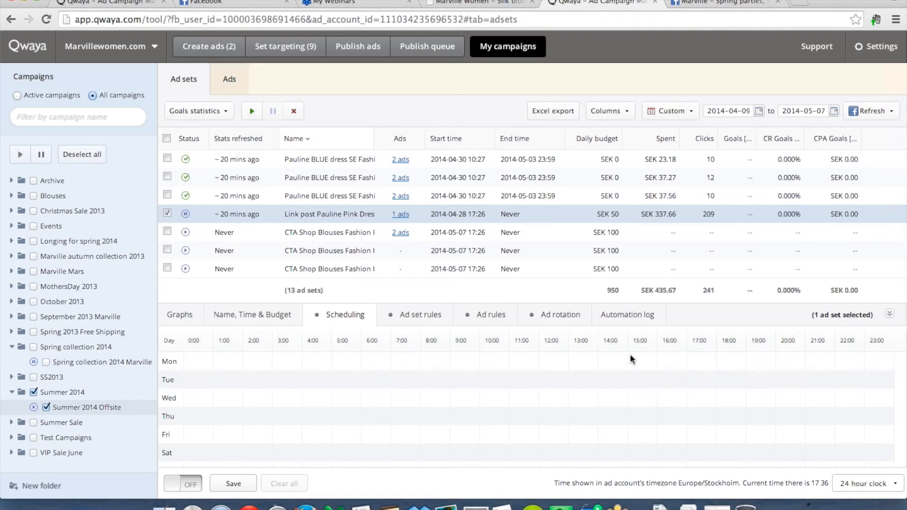
drag(632, 356, 902, 368)
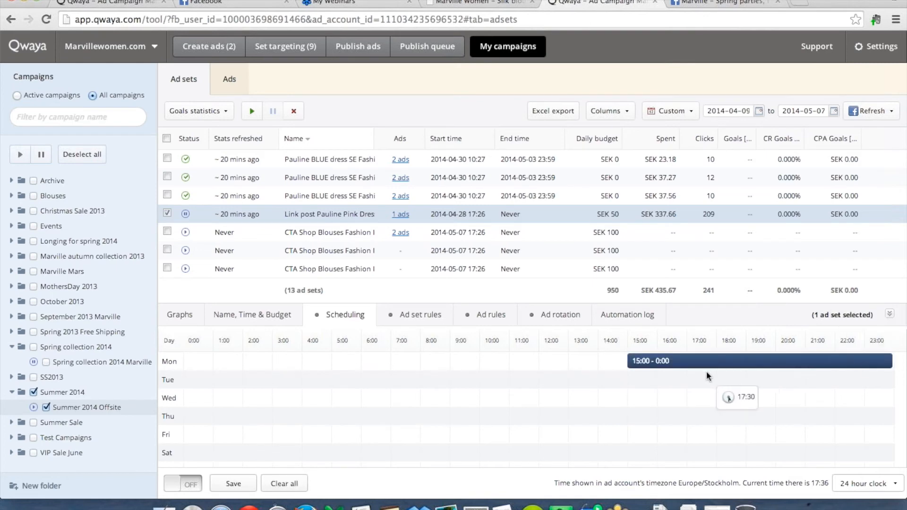
right_click(680, 364)
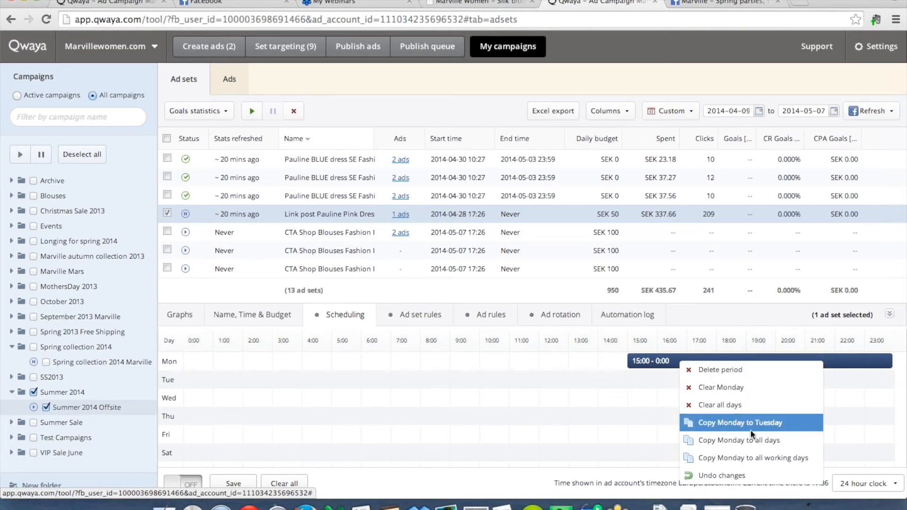
click(791, 458)
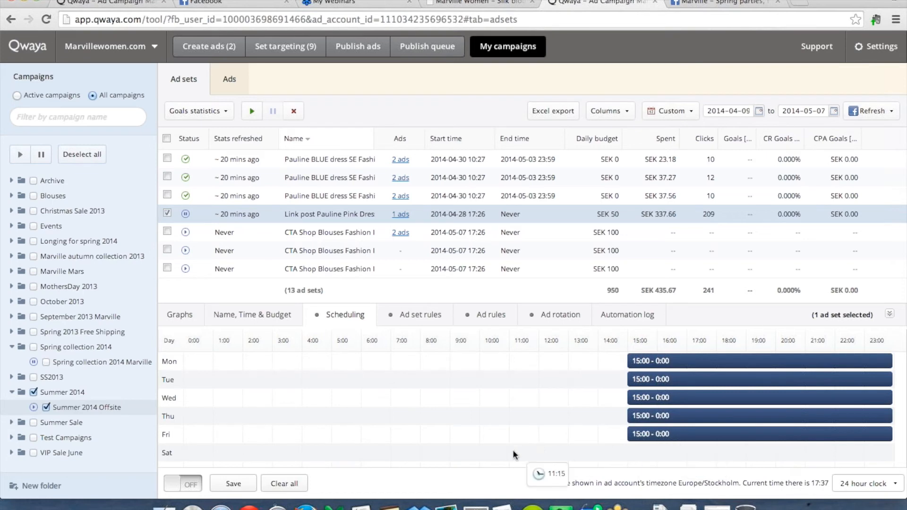
Schedule Saturday from 8:45 to 0:00 and copy Saturday to Sunday
drag(451, 446, 904, 440)
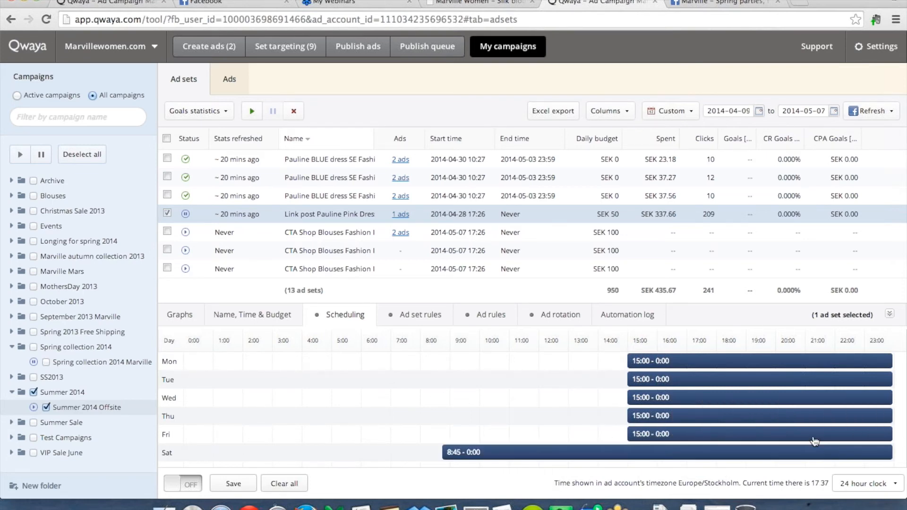
right_click(498, 454)
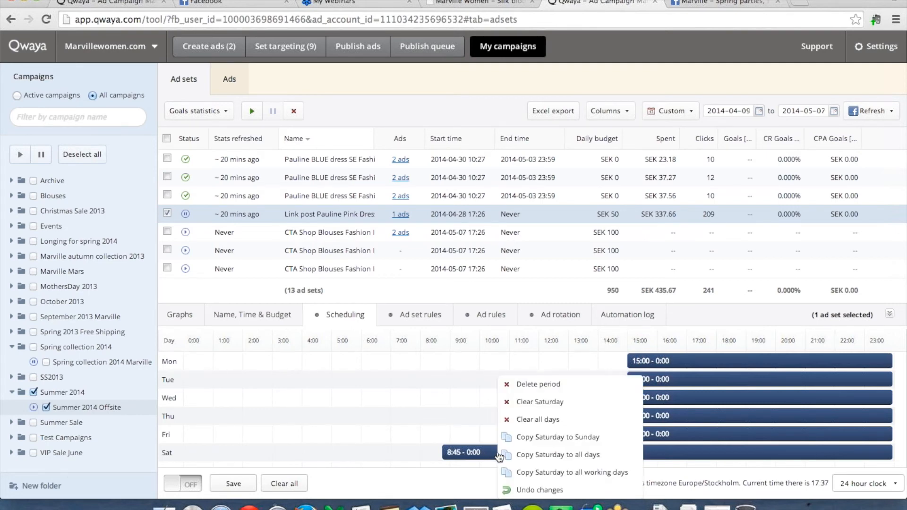
click(565, 439)
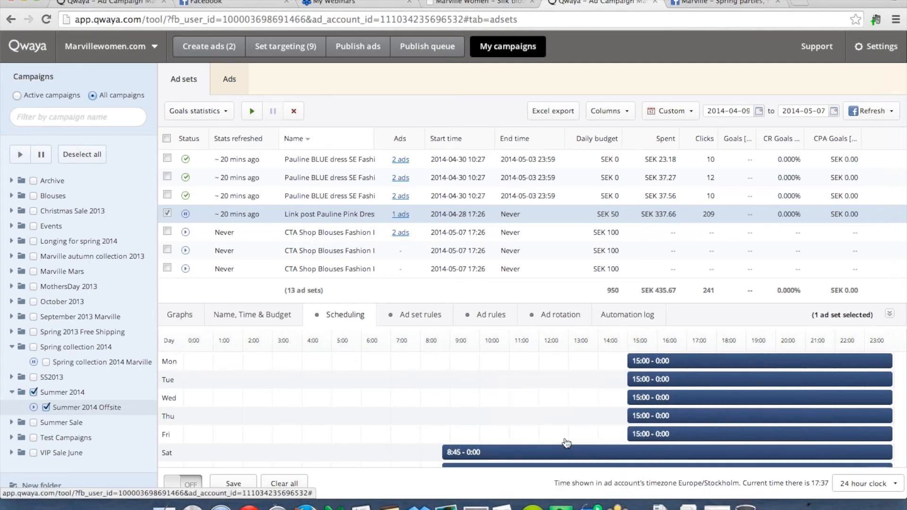
scroll(566, 443, down, 1)
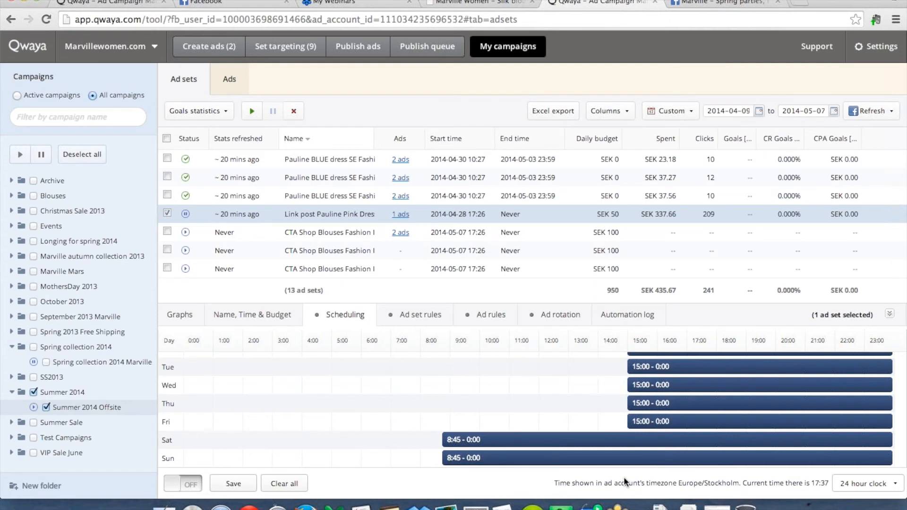
Turn on scheduling for the ad set and save the schedule, check the ad set's status, and turn scheduling off again
click(192, 485)
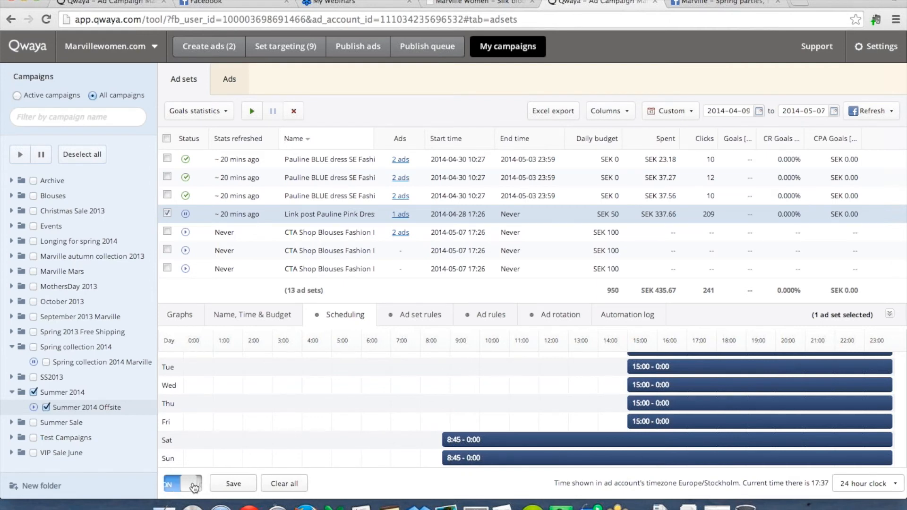
click(233, 484)
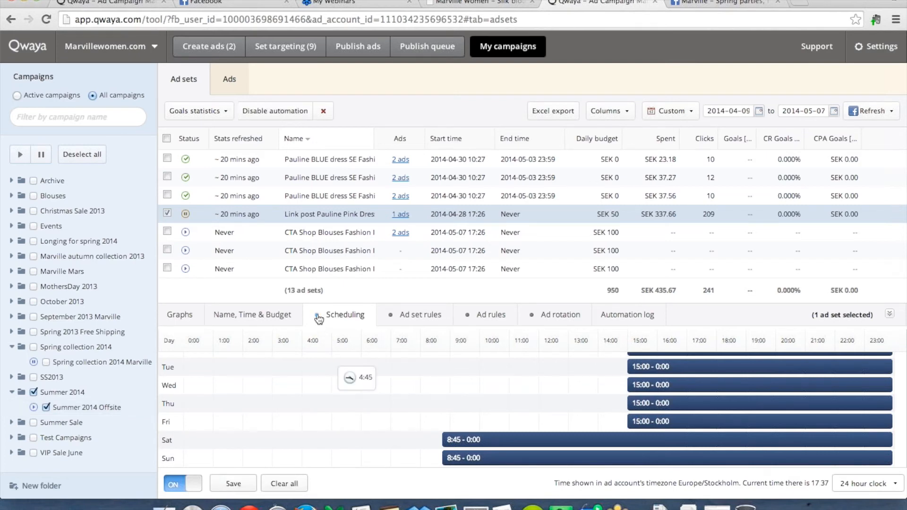
mouse_move(184, 212)
click(183, 483)
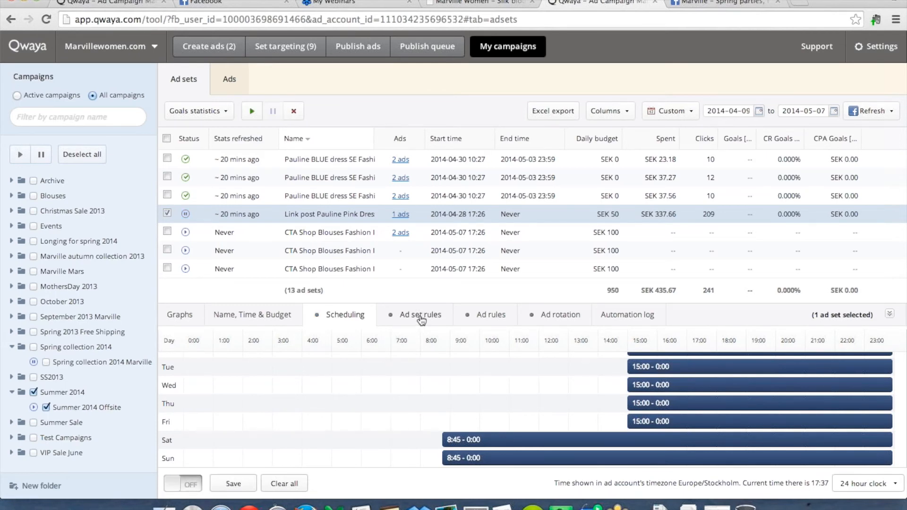
Remove the existing ad set rule that pauses the Link post Pauline Pink Dress ad set when spending exceeds 300 SEK
click(420, 320)
click(496, 254)
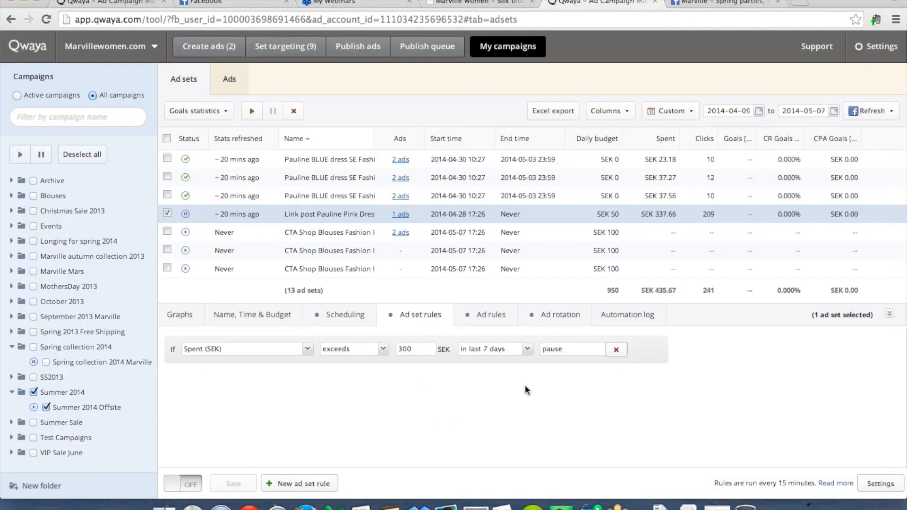
click(617, 352)
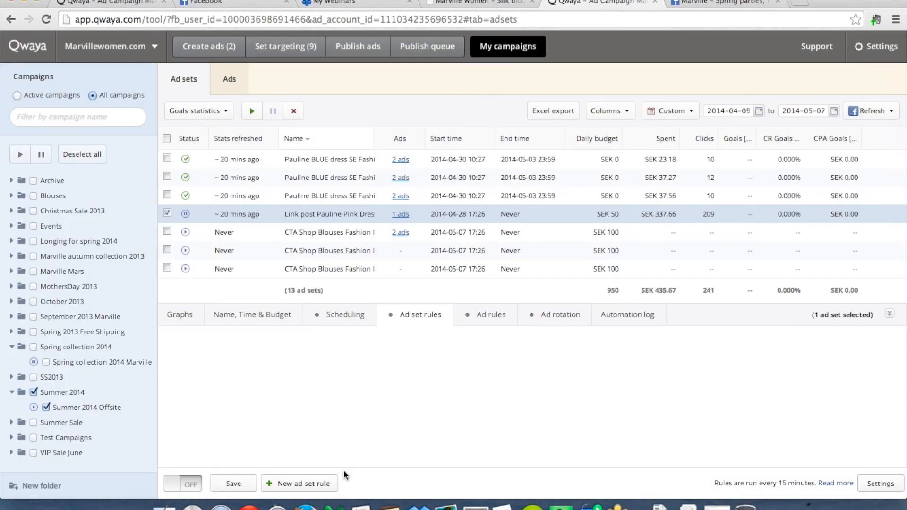
Add an ad set rule that pauses the ad set if CTR (%) falls below 0.8% in lifetime
click(310, 486)
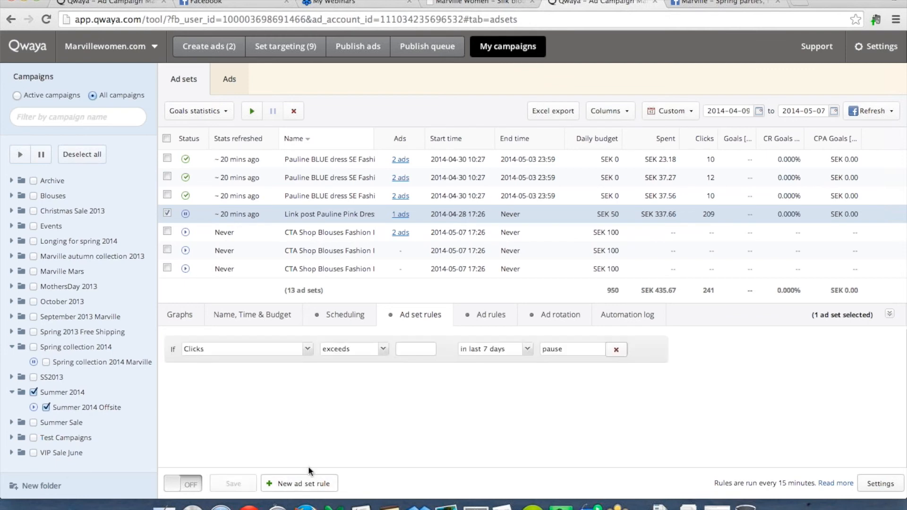
click(306, 350)
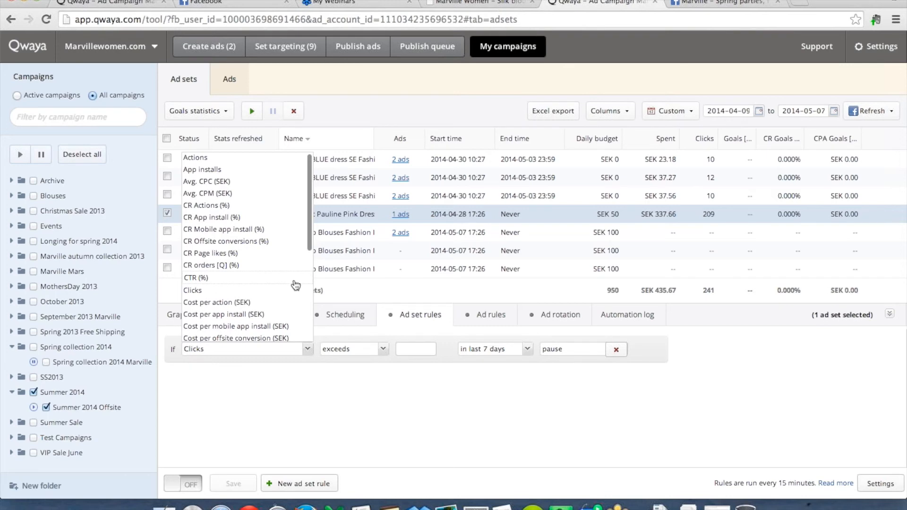
scroll(295, 285, down, 3)
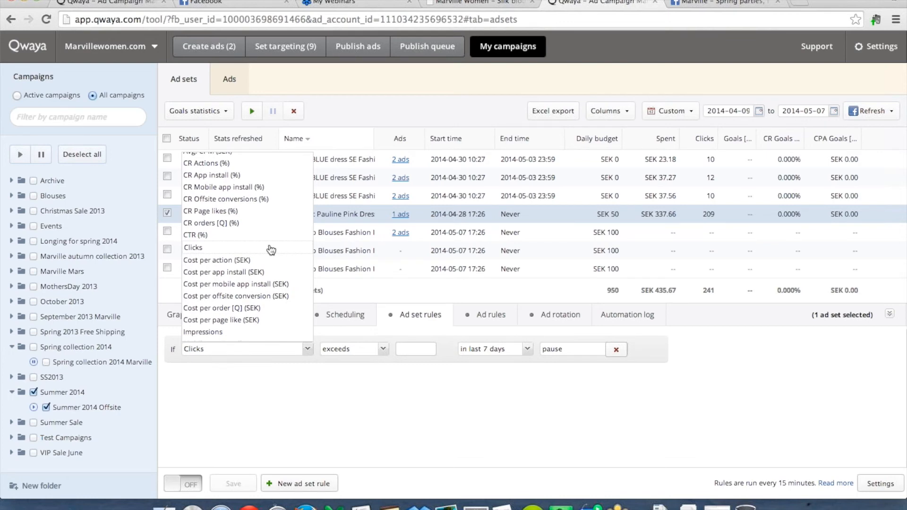
click(246, 236)
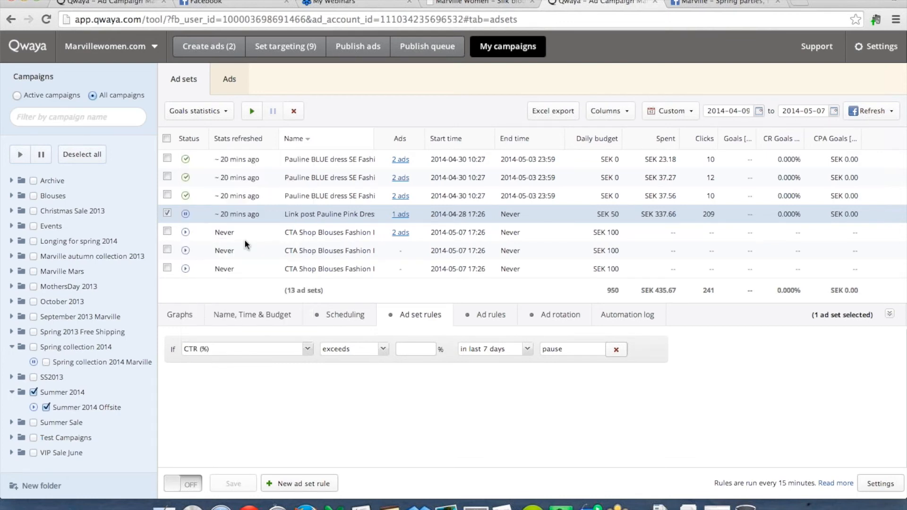
click(381, 357)
click(365, 376)
click(422, 350)
text(0.8)
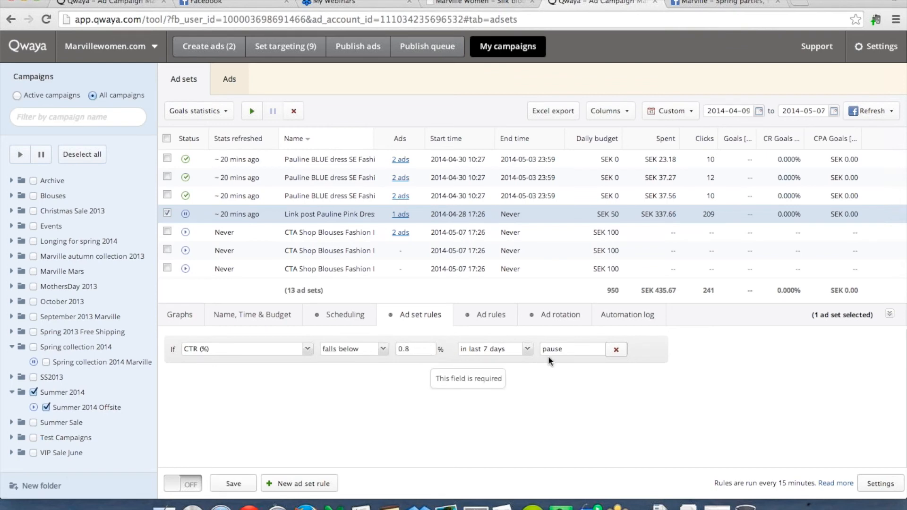
click(496, 349)
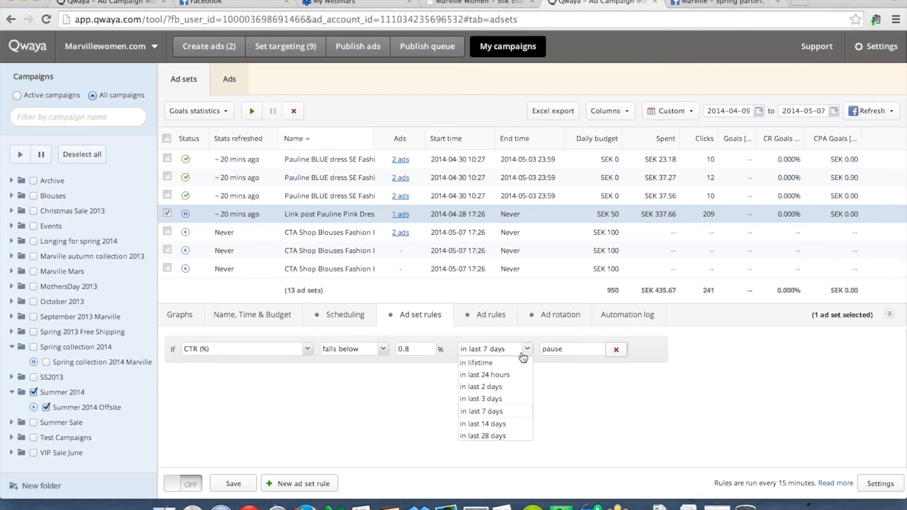
click(500, 365)
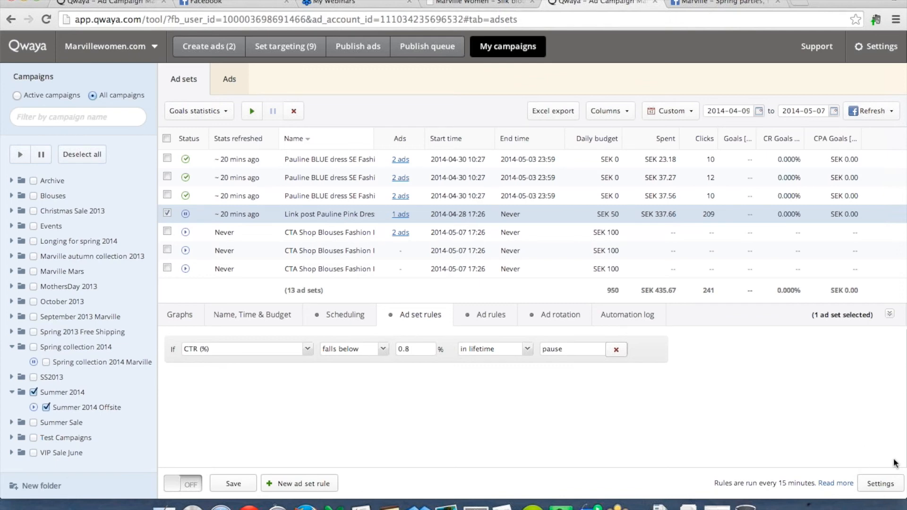
Set the ad set rules to activate when impressions exceed 10000 and save the rule settings
click(882, 485)
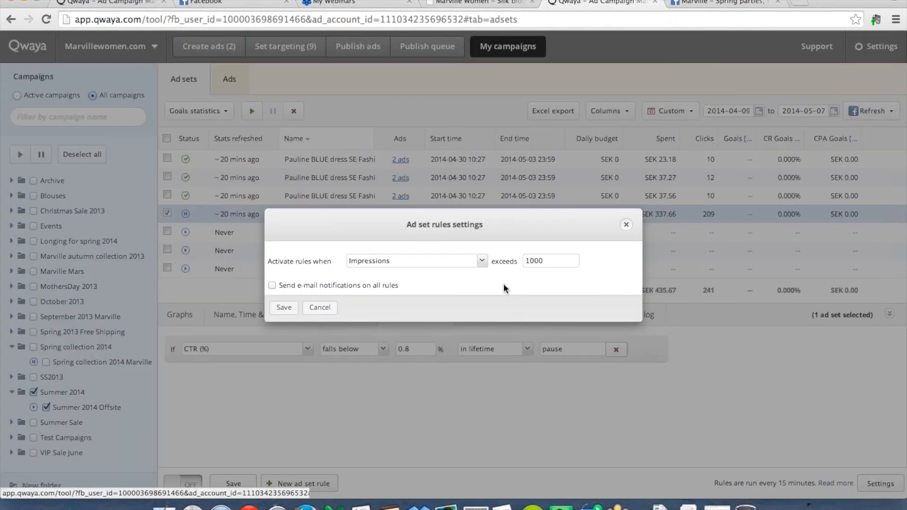
click(550, 262)
text(0)
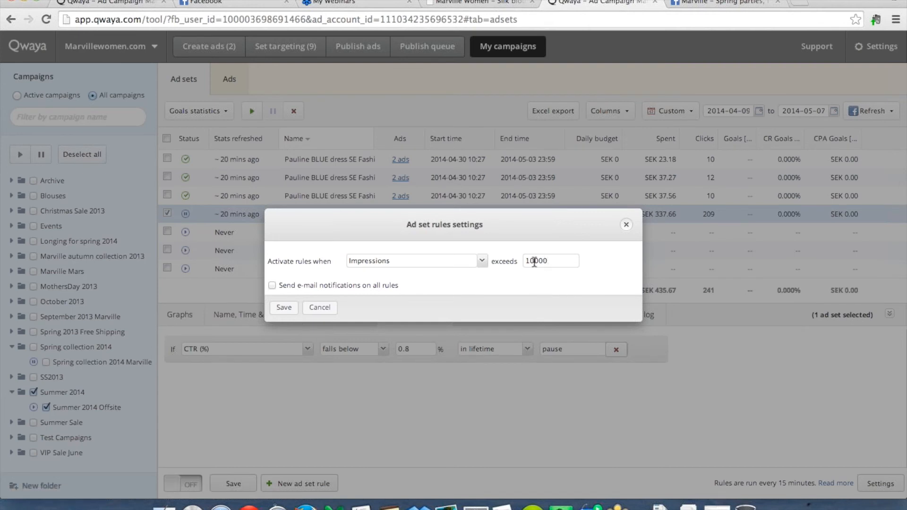
click(284, 307)
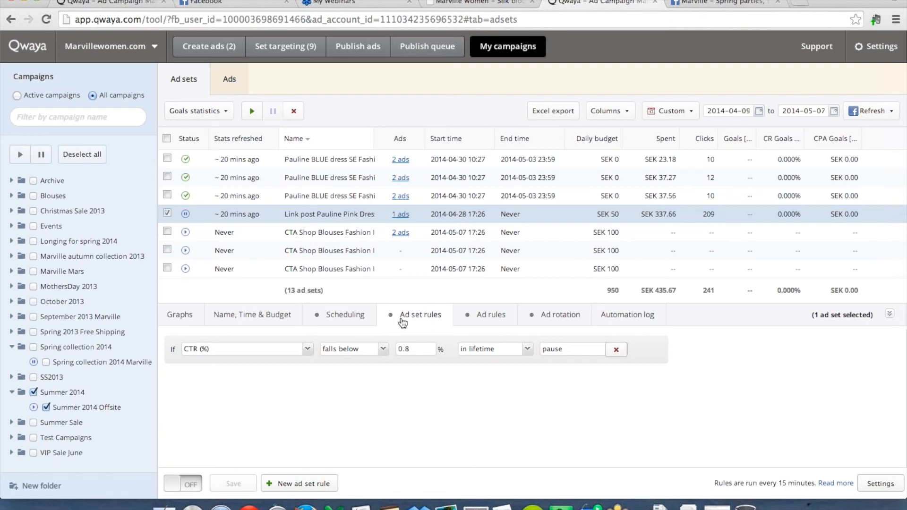
For only the first CTA Shop Blouses ad set, add an ad rule that pauses ads if Avg. CPC exceeds 5 SEK in lifetime
click(490, 321)
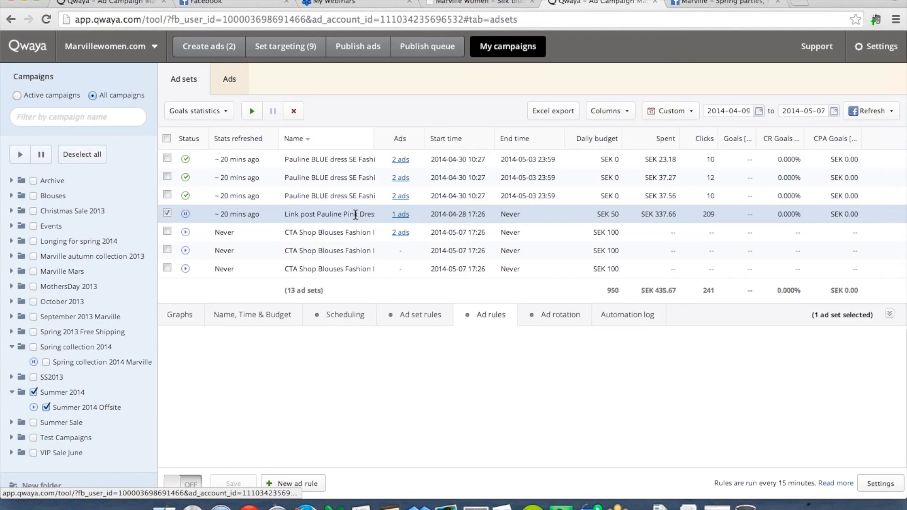
click(169, 214)
click(168, 194)
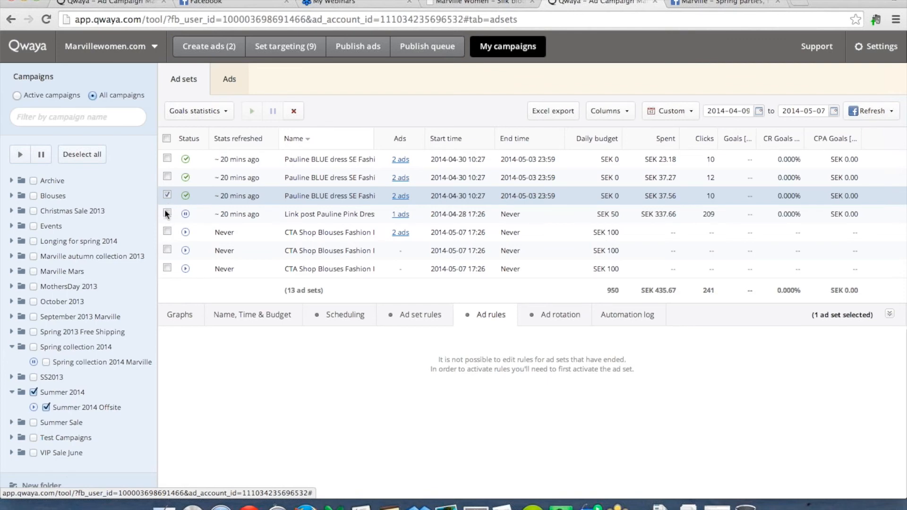
click(167, 194)
click(167, 230)
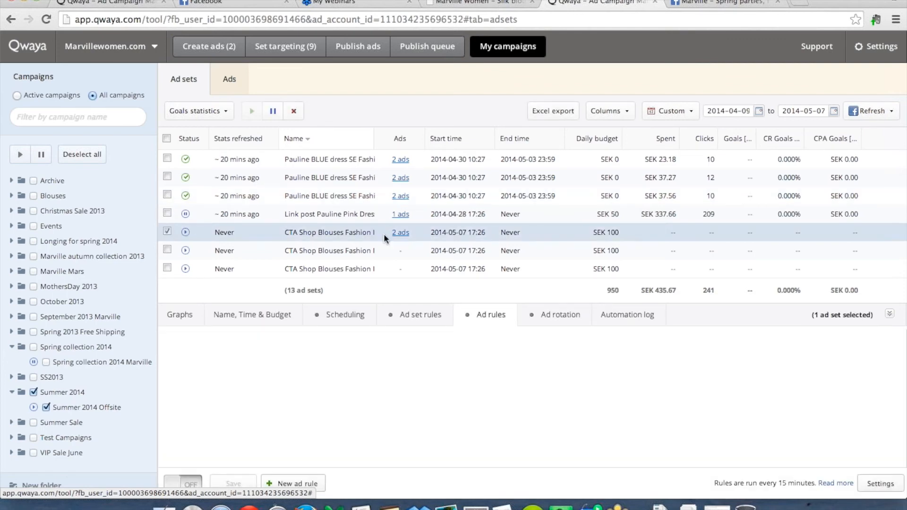
click(298, 483)
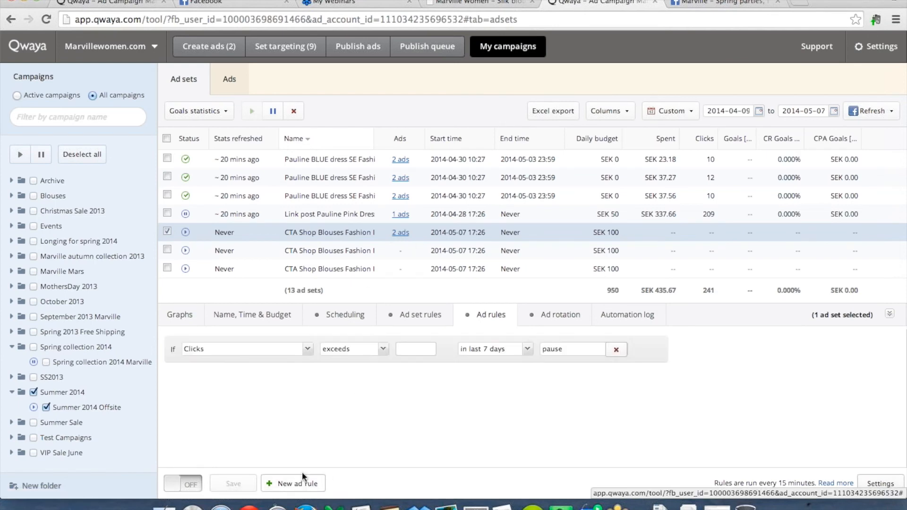
click(307, 350)
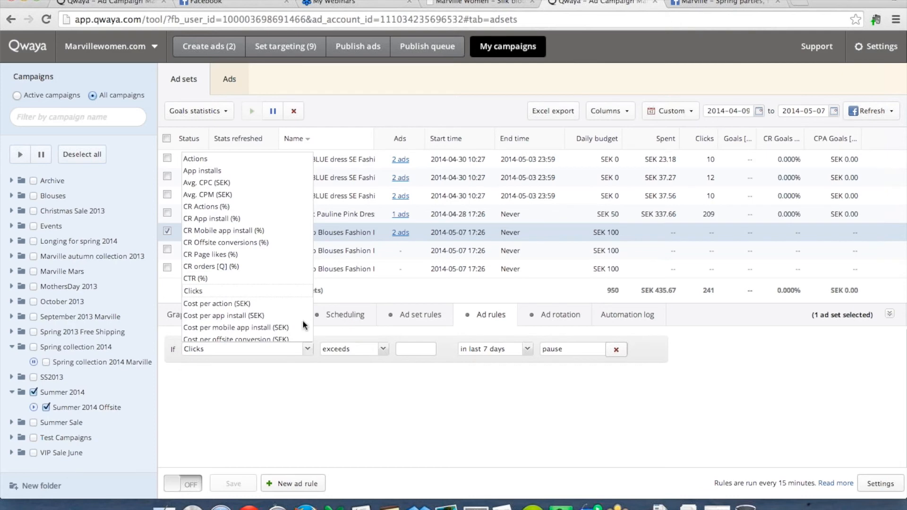
click(265, 188)
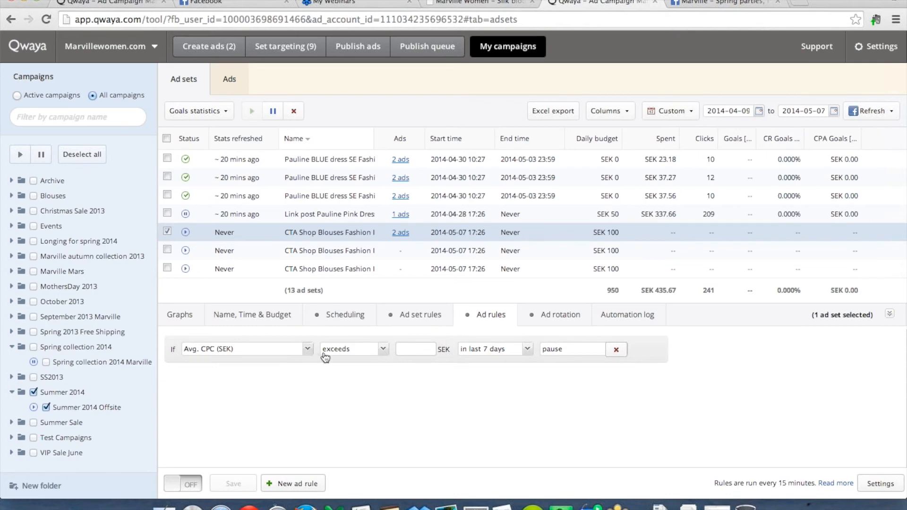
click(413, 345)
text(5)
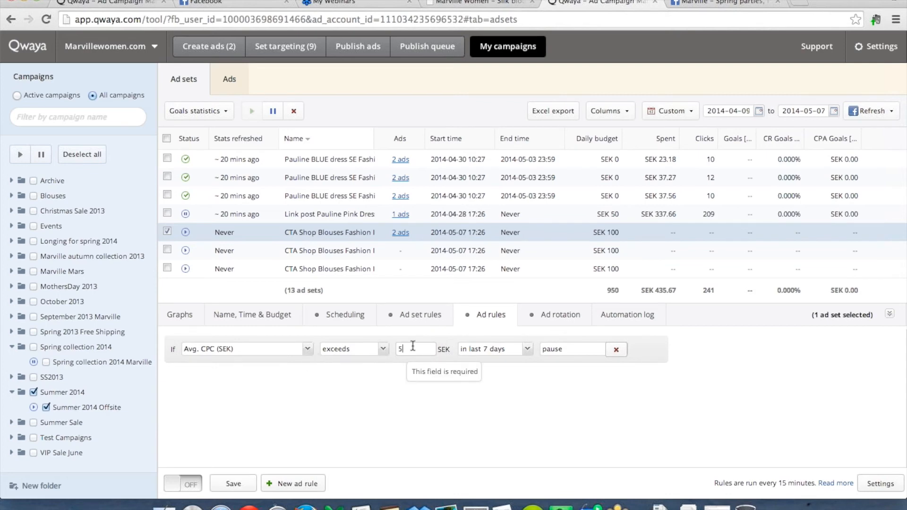
click(528, 349)
click(508, 367)
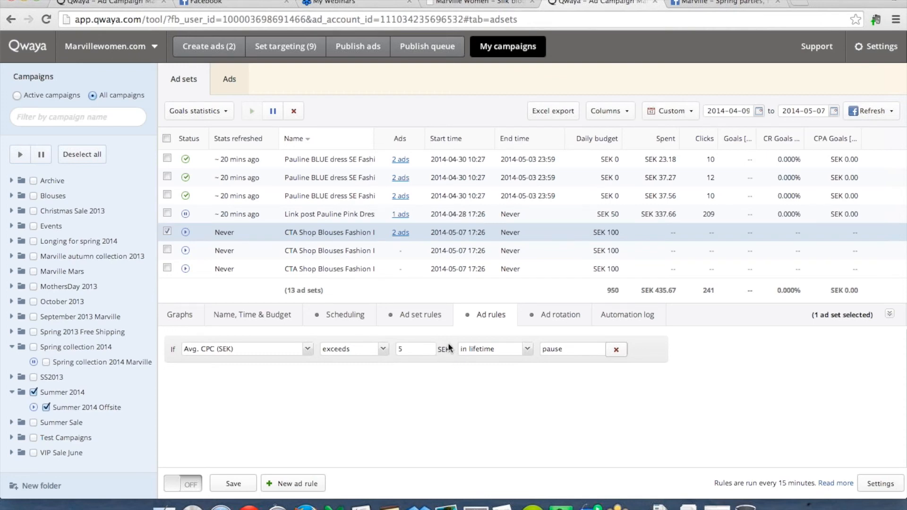
Save the ad rules settings with activation when clicks exceed 100, and turn on and save the ad rules
click(893, 489)
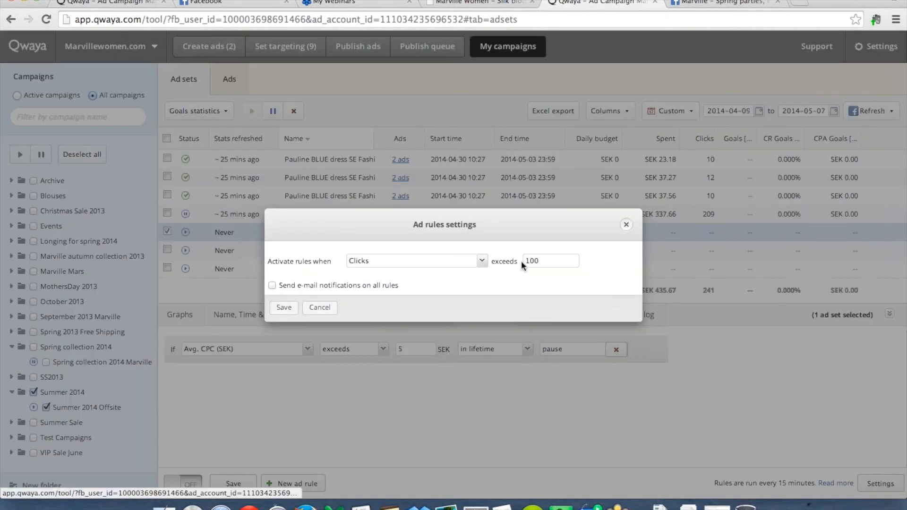
click(549, 259)
key(BackSpace)
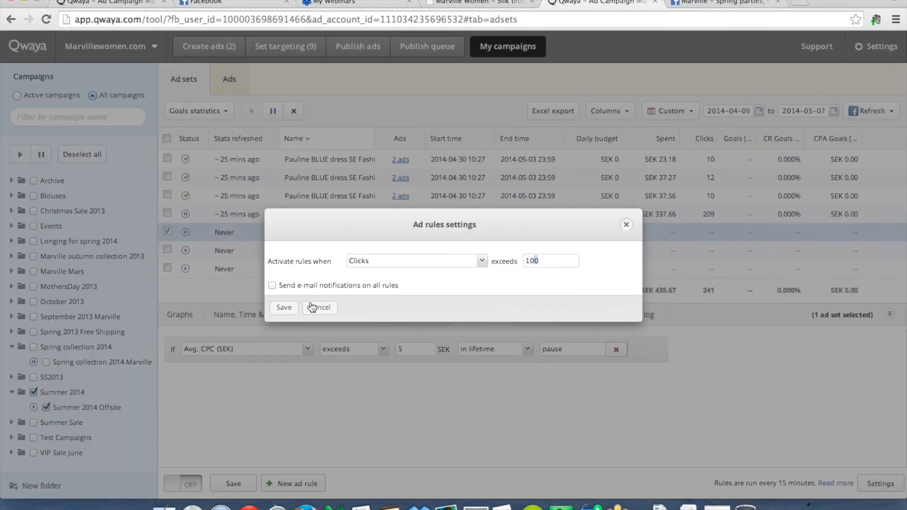
click(279, 310)
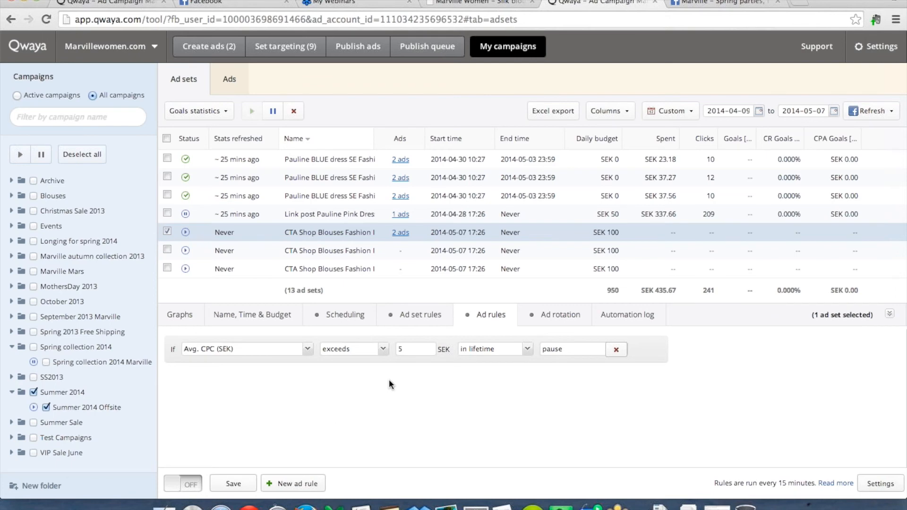
click(194, 487)
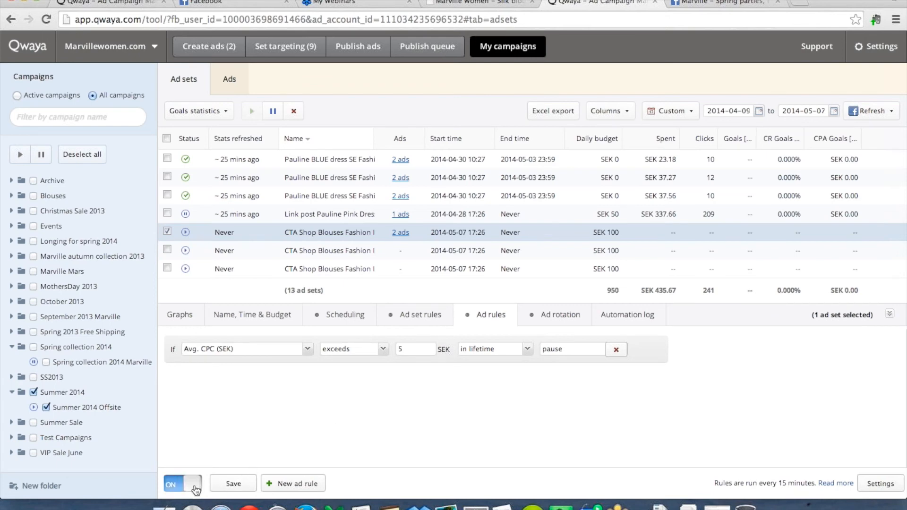
click(227, 484)
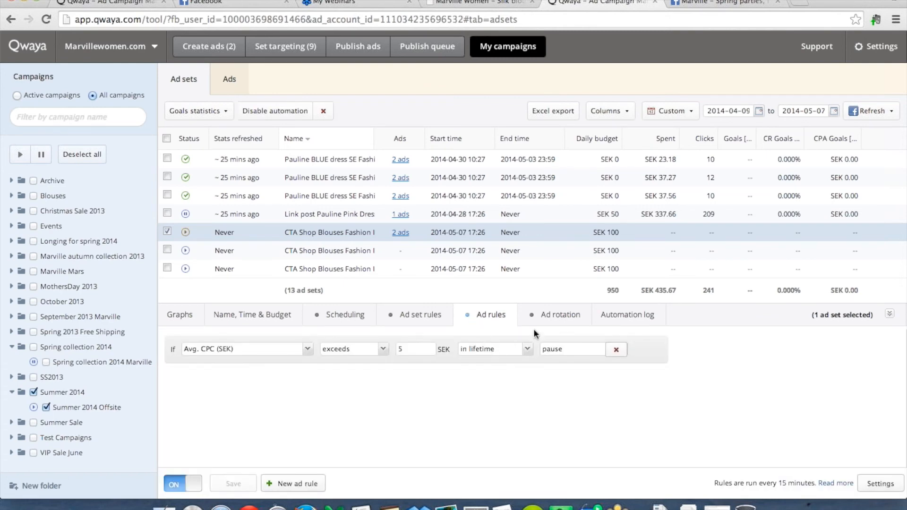
Look at the ad set's ad rotation options and automation log, and collapse the details area
click(554, 316)
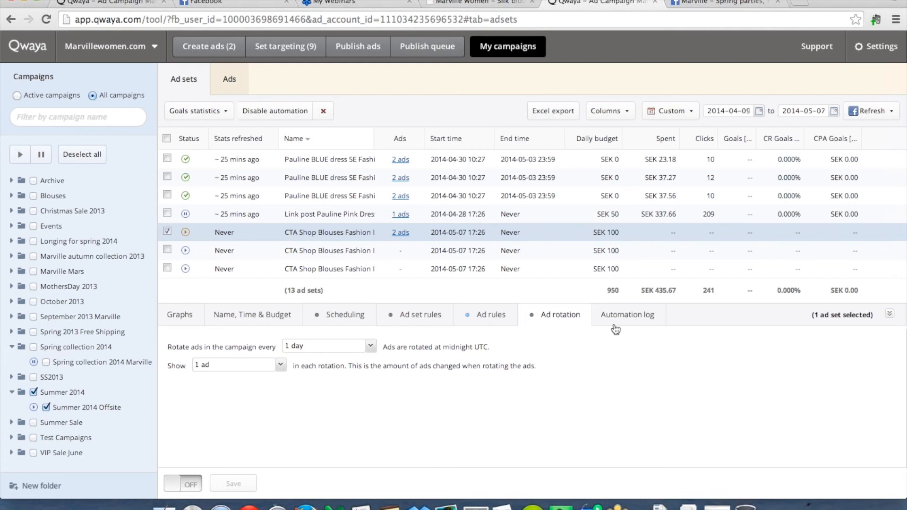
click(646, 325)
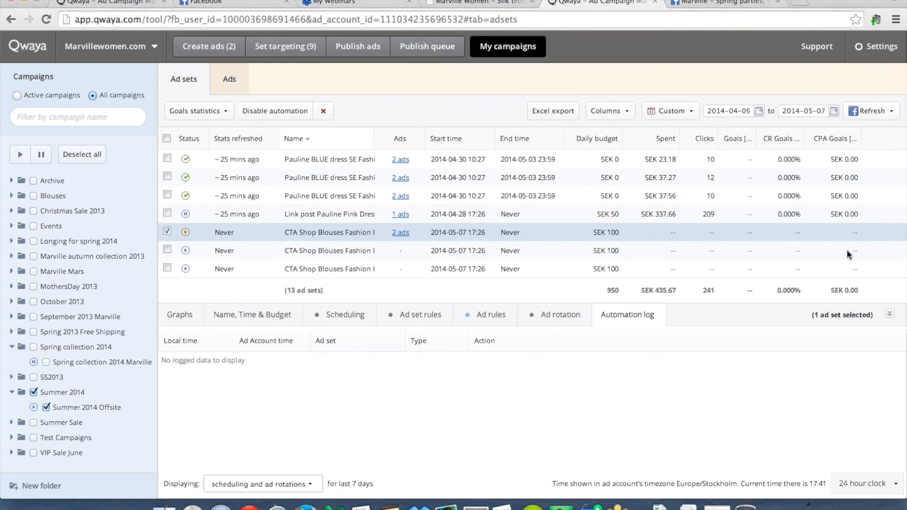
click(887, 314)
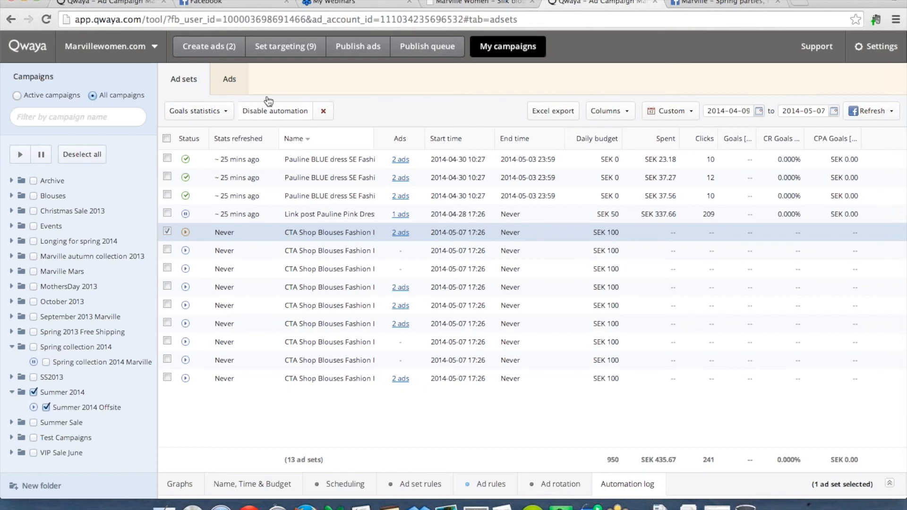
View all ads, narrow them to the Pauline BLUE dress SE Fashion interests 20-29 ad set, and compare the list without and with details
click(229, 83)
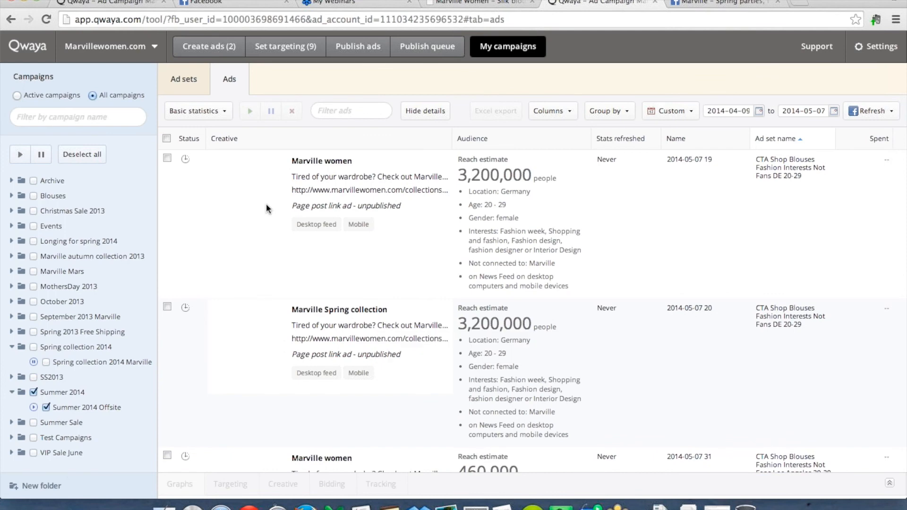
click(186, 83)
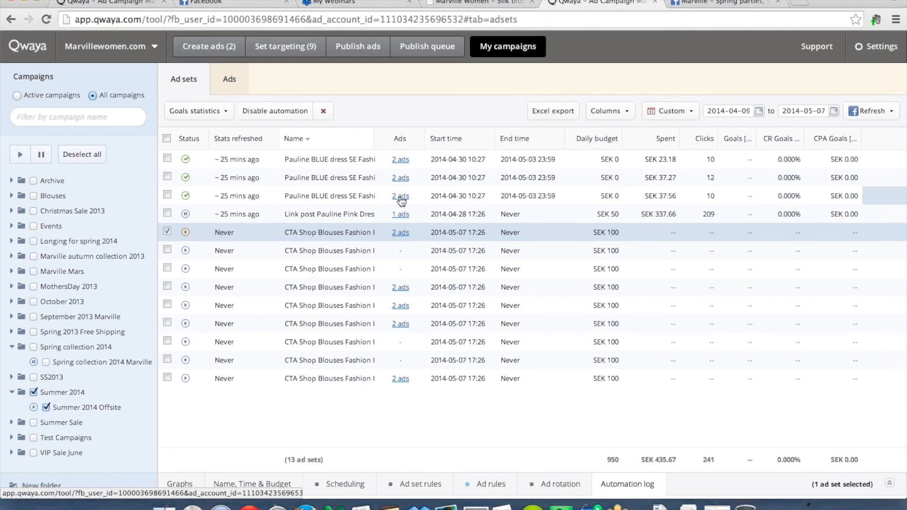
click(401, 197)
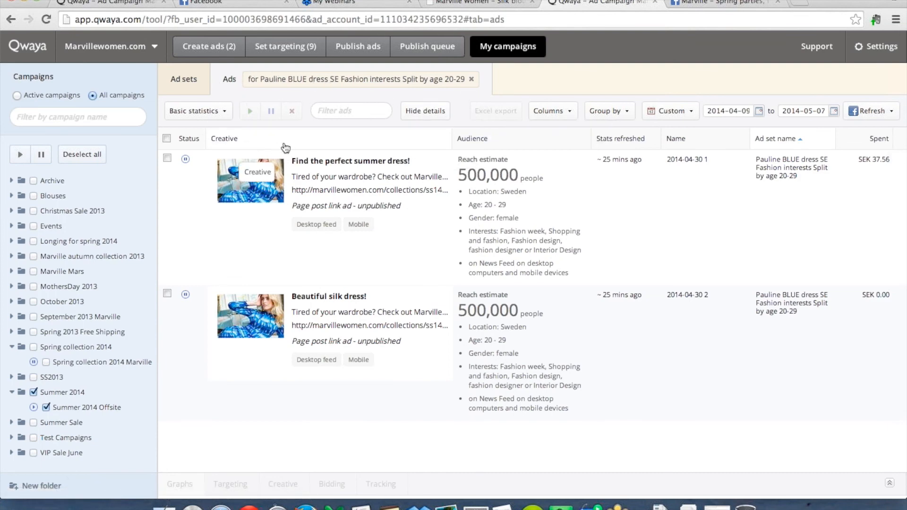
click(426, 117)
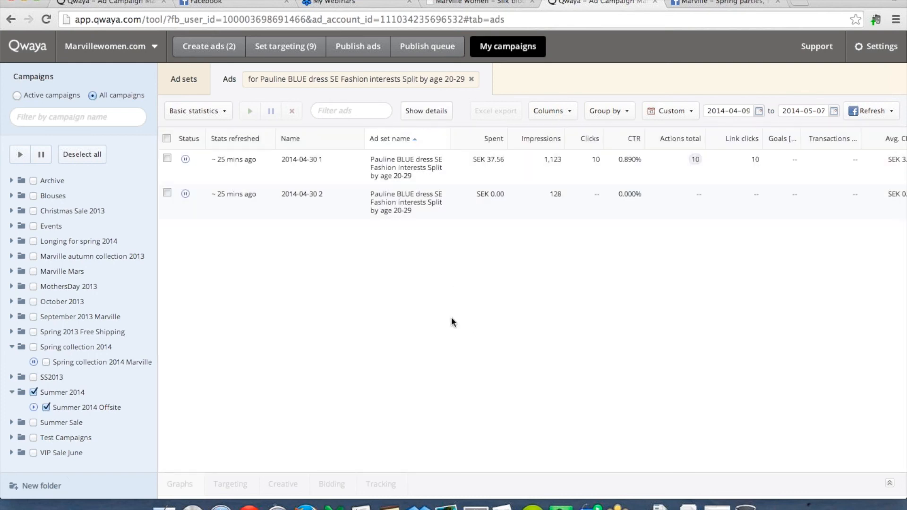
click(432, 119)
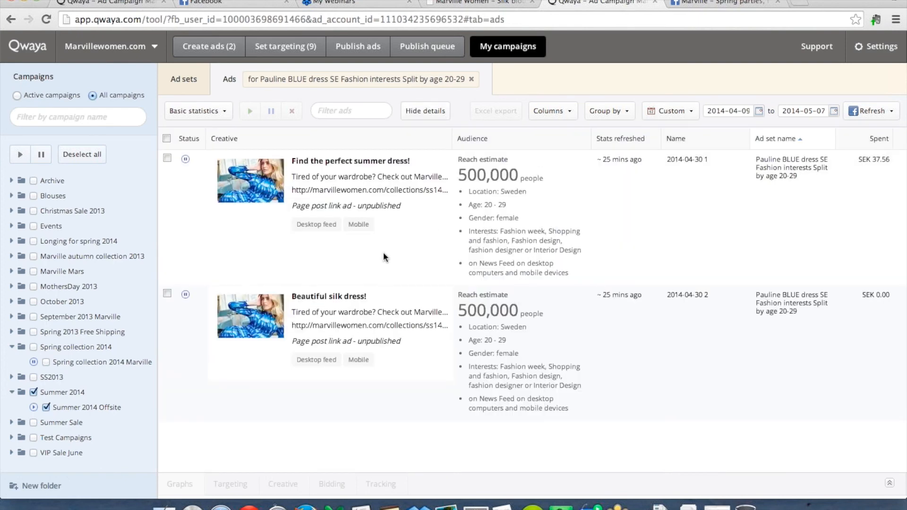
Preview the "Find the perfect summer dress!" ad, select it and examine its performance graph and targeting breakdown
mouse_move(321, 224)
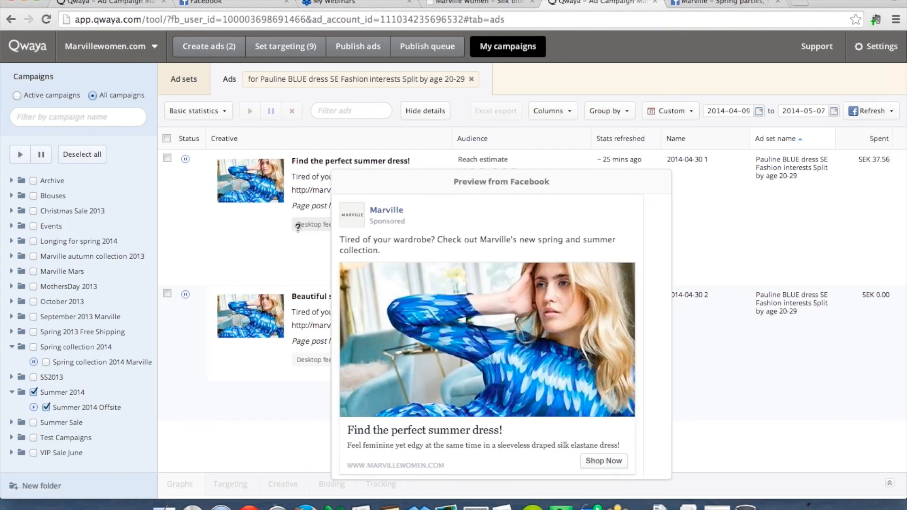
click(168, 157)
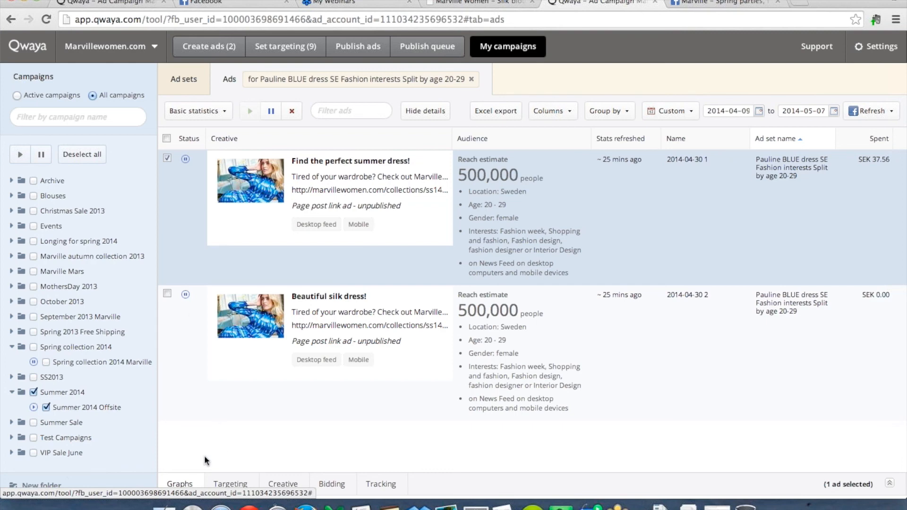
click(179, 484)
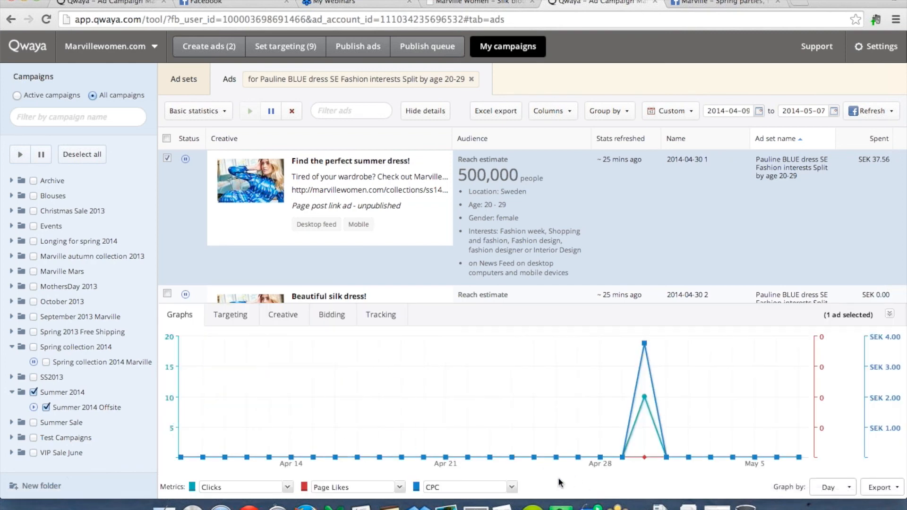
click(235, 316)
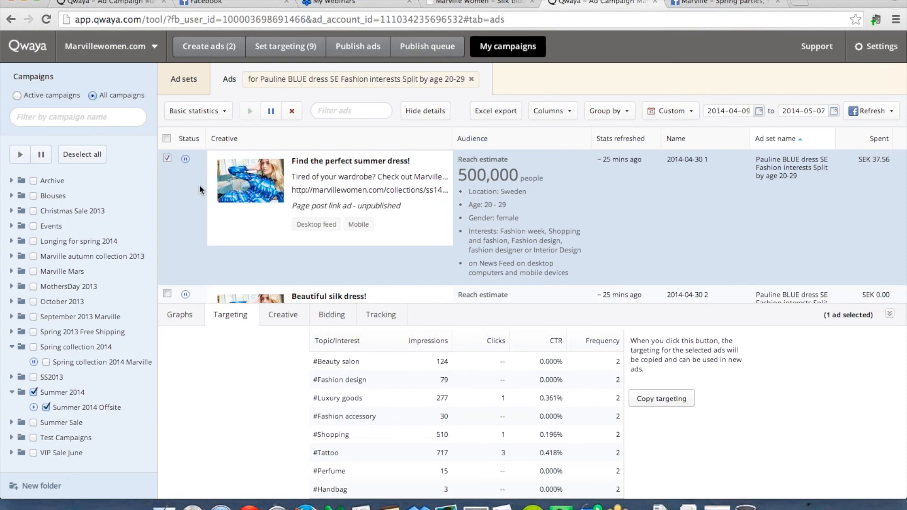
click(163, 158)
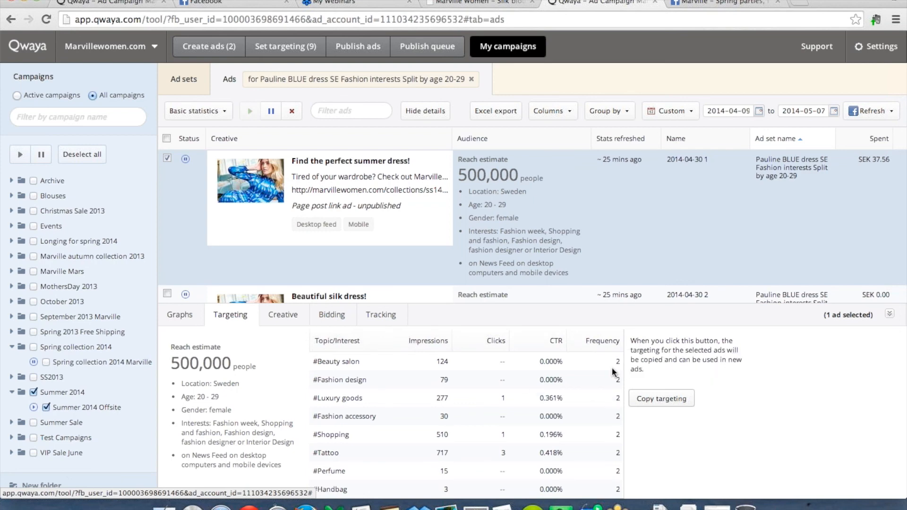
Examine the selected ad's creative details, view its published post on Facebook, and return to Qwaya
click(287, 314)
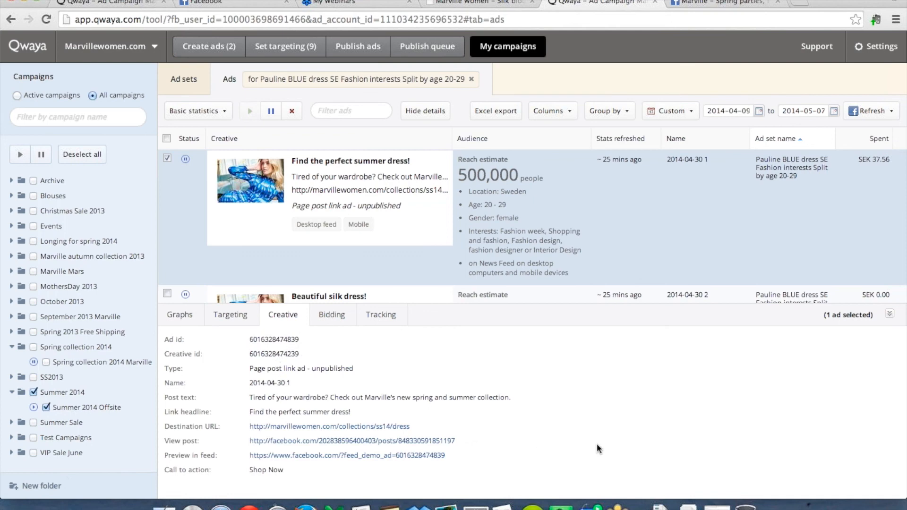
click(316, 440)
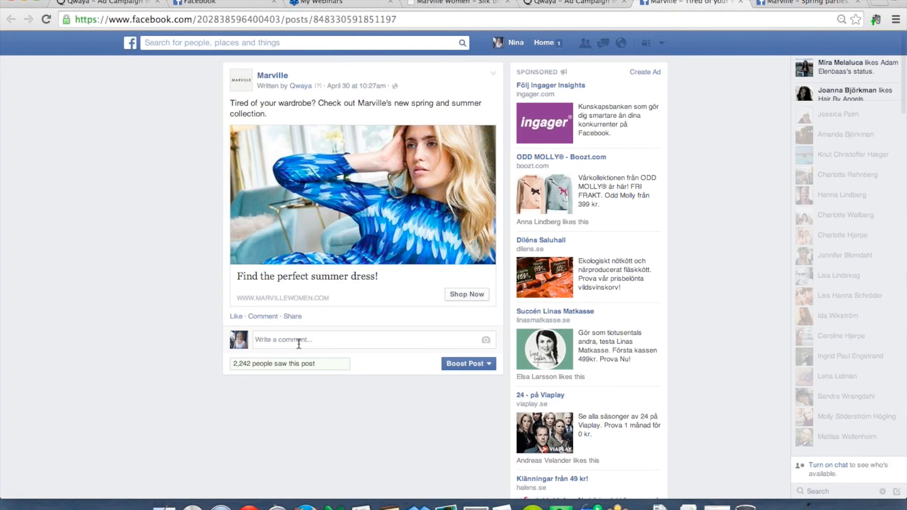
click(562, 7)
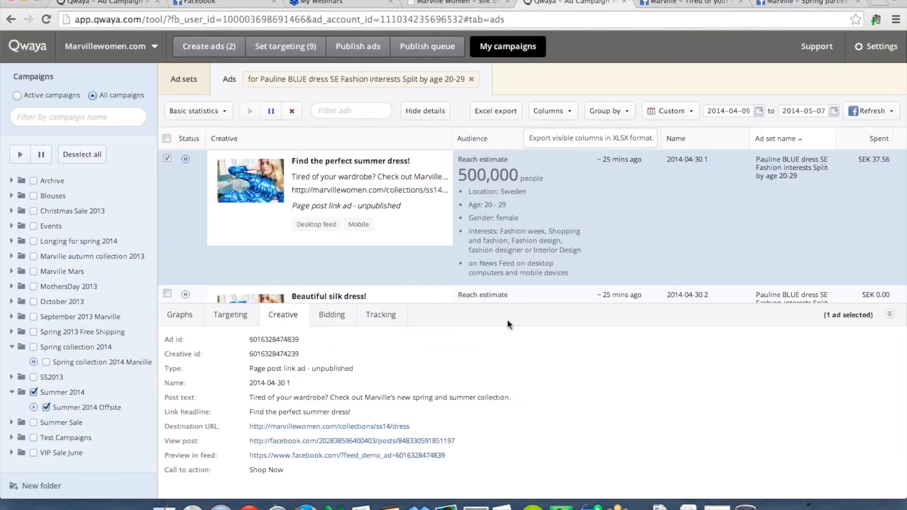
Examine the selected ad's bid type options, max bid and tracking pixel settings, and collapse the details area
click(340, 321)
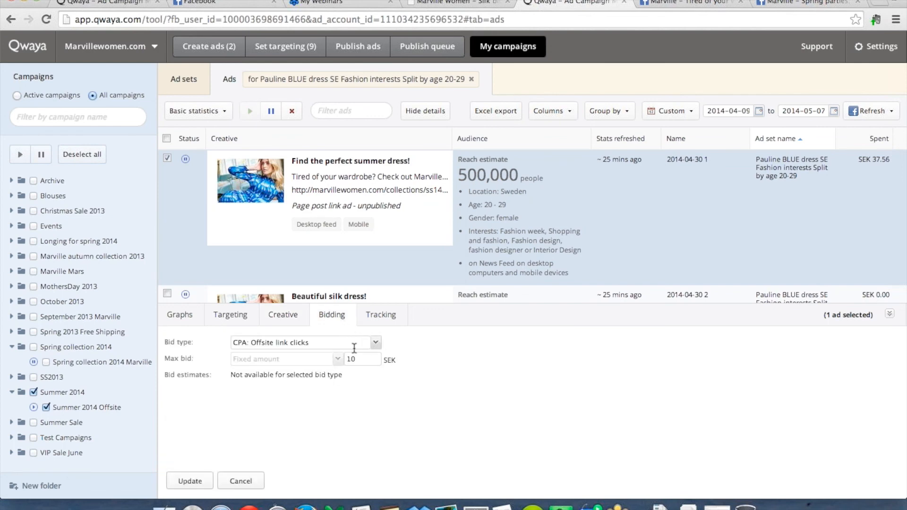
click(375, 345)
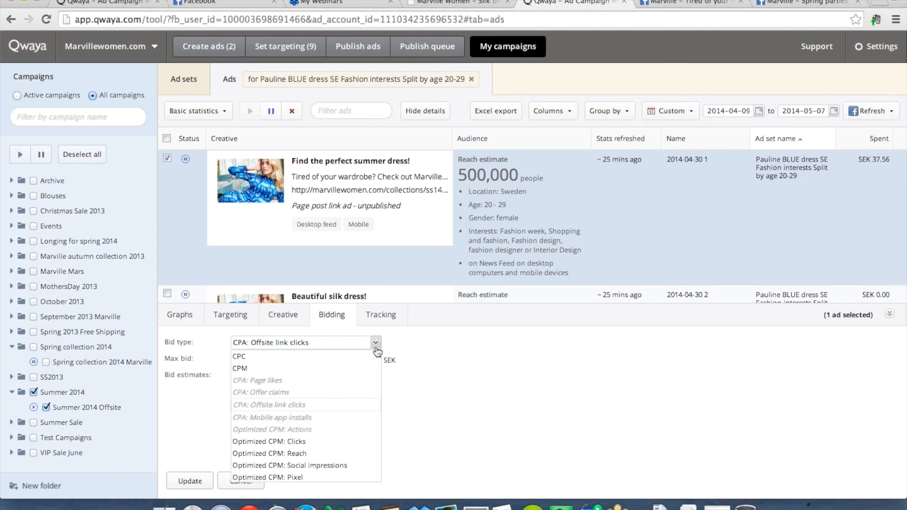
click(376, 352)
click(373, 357)
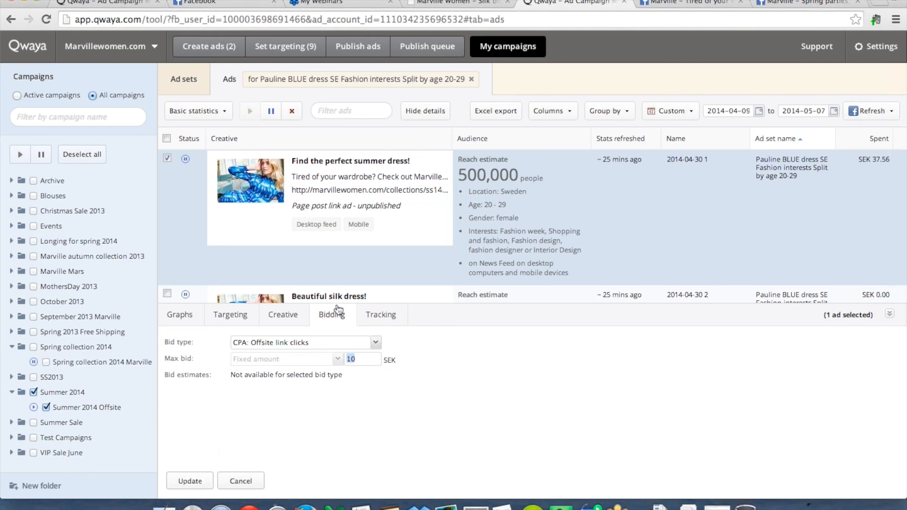
click(382, 316)
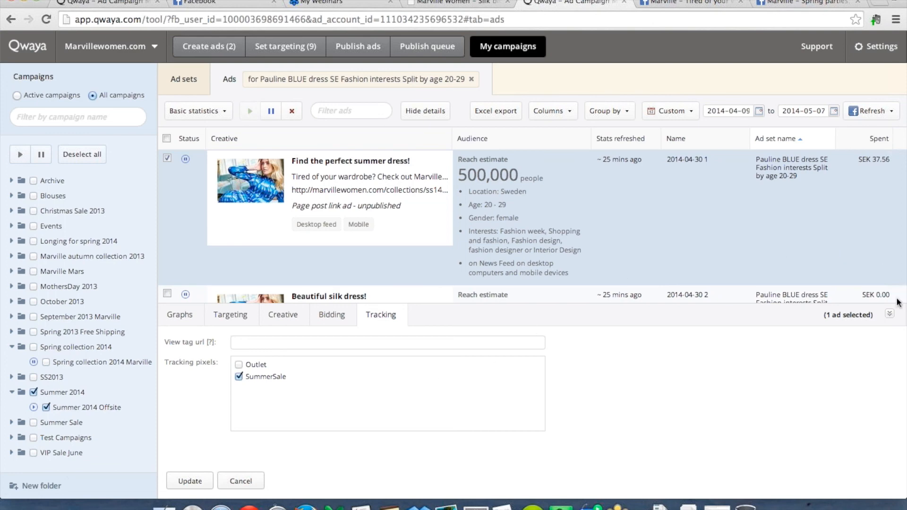
click(890, 315)
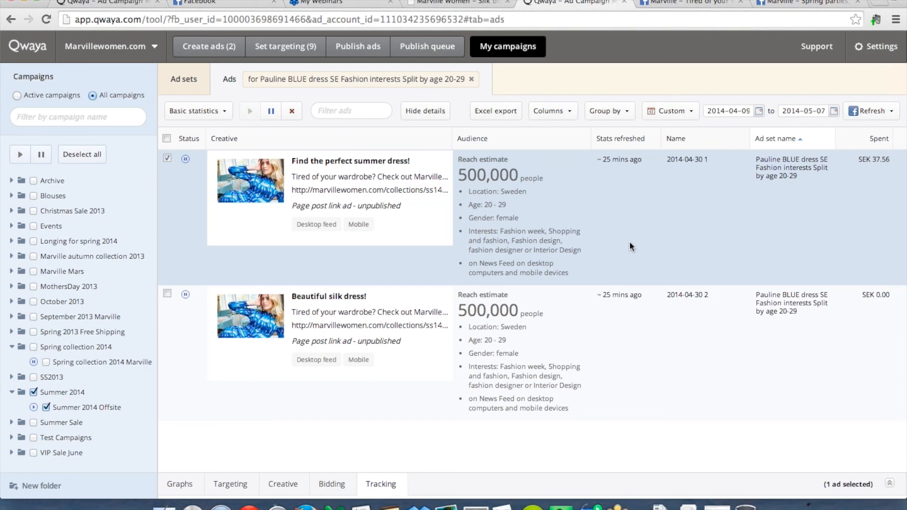
Look at the date range presets and the Excel export options for all listed ads, and close the export without downloading
click(688, 119)
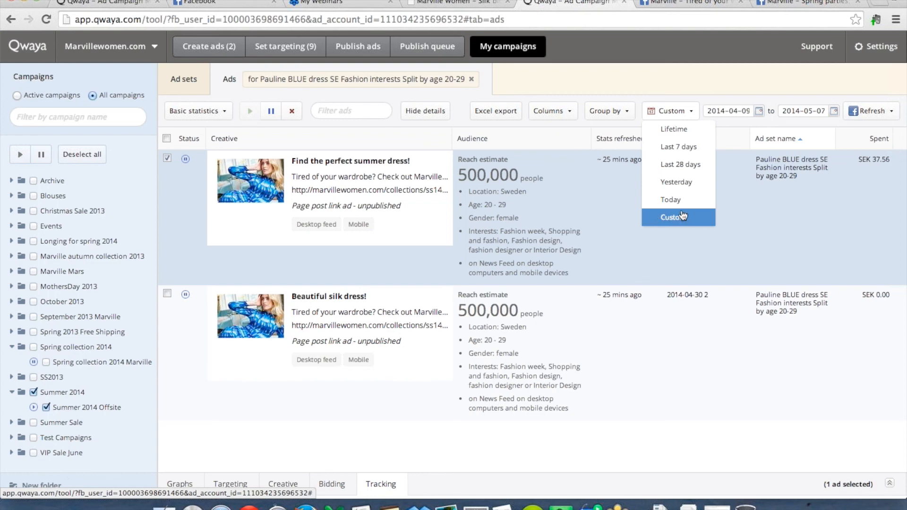
click(698, 81)
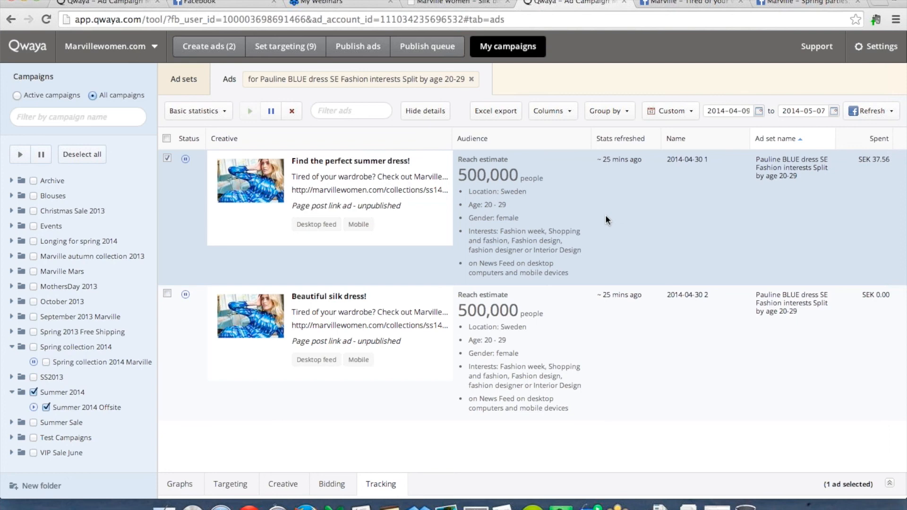
click(166, 138)
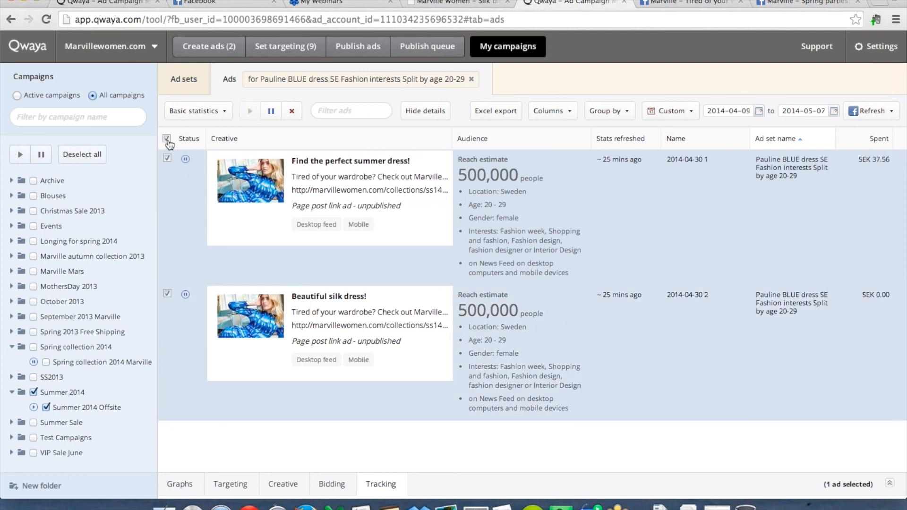
click(491, 111)
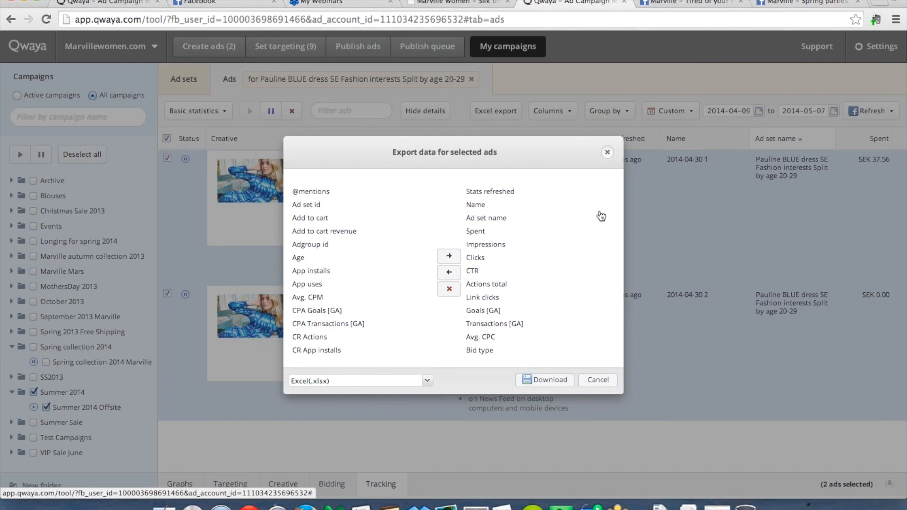
click(607, 153)
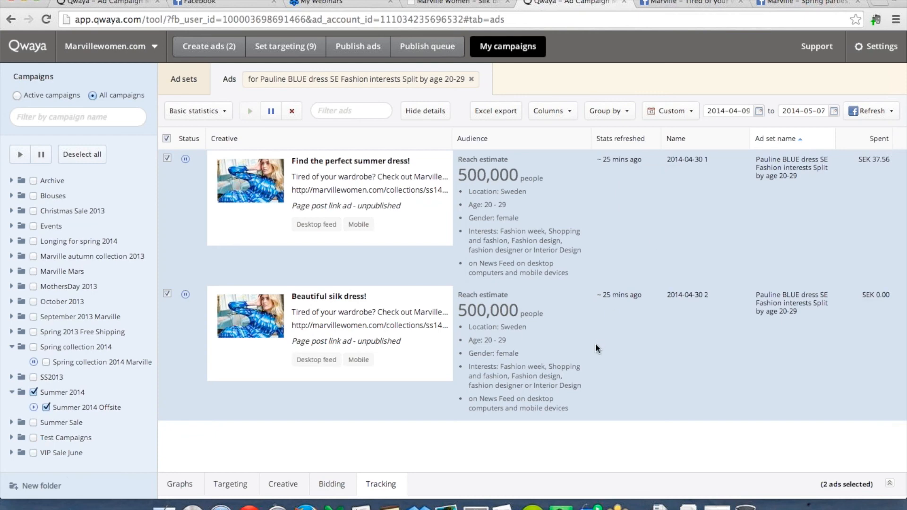
Return to the ad sets, select them all, and look at their Excel export options without downloading
click(199, 79)
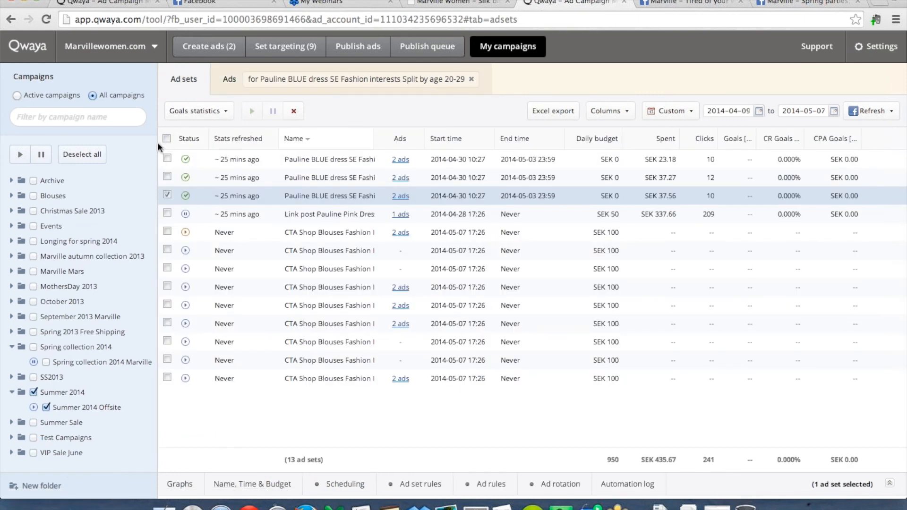
click(167, 138)
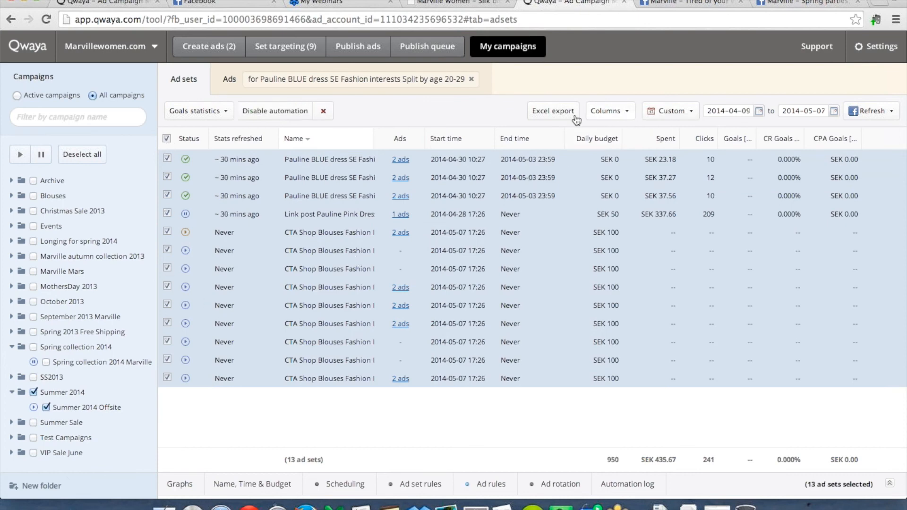
click(550, 111)
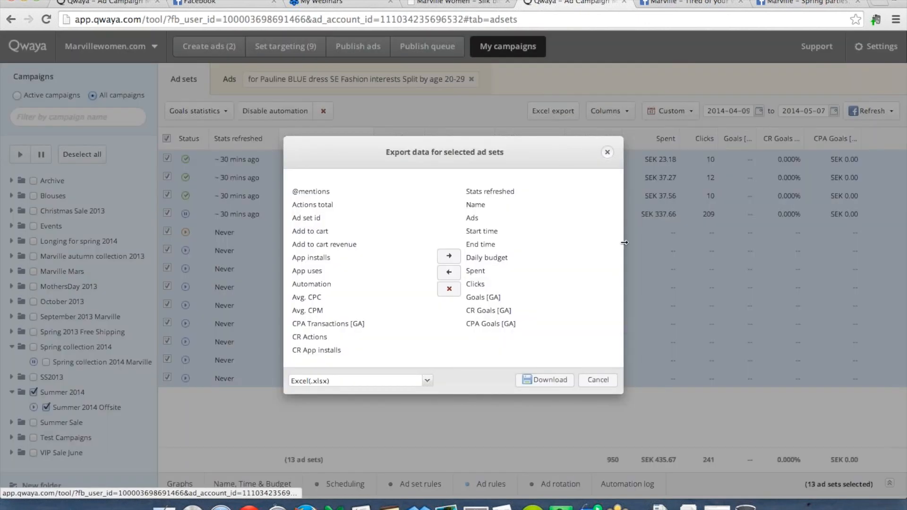
click(608, 152)
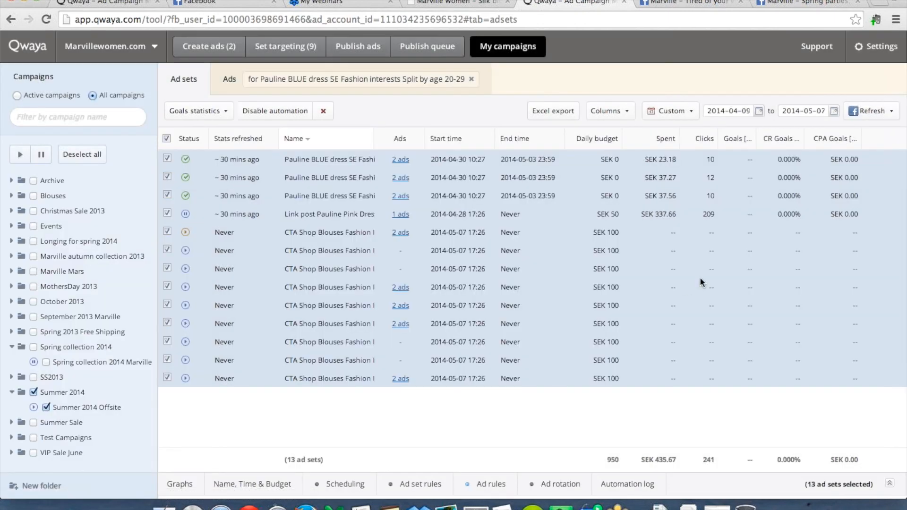
Refresh the statistics for the visible campaigns from Facebook and let the download continue in the background
click(869, 114)
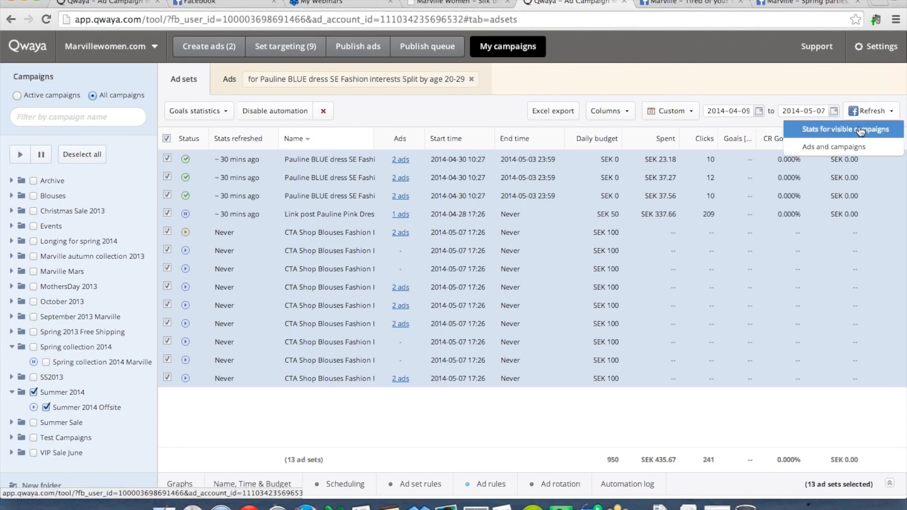
click(860, 130)
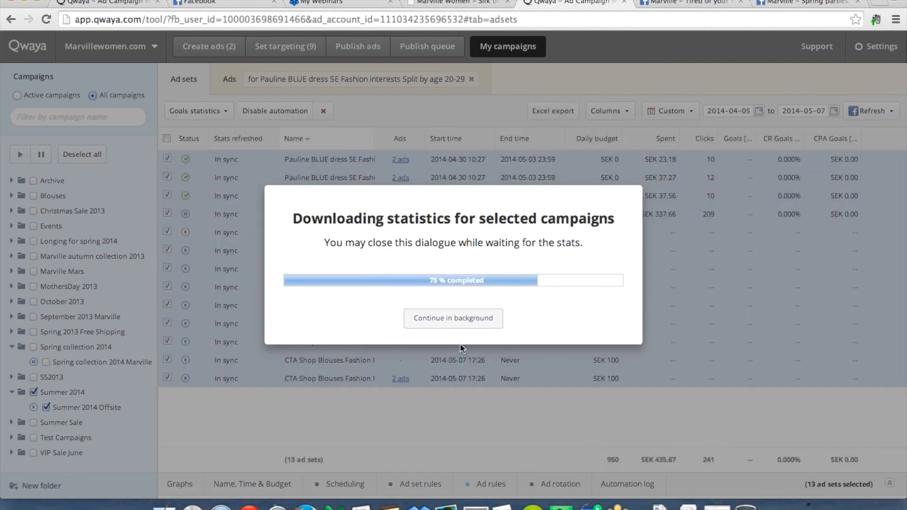
click(449, 319)
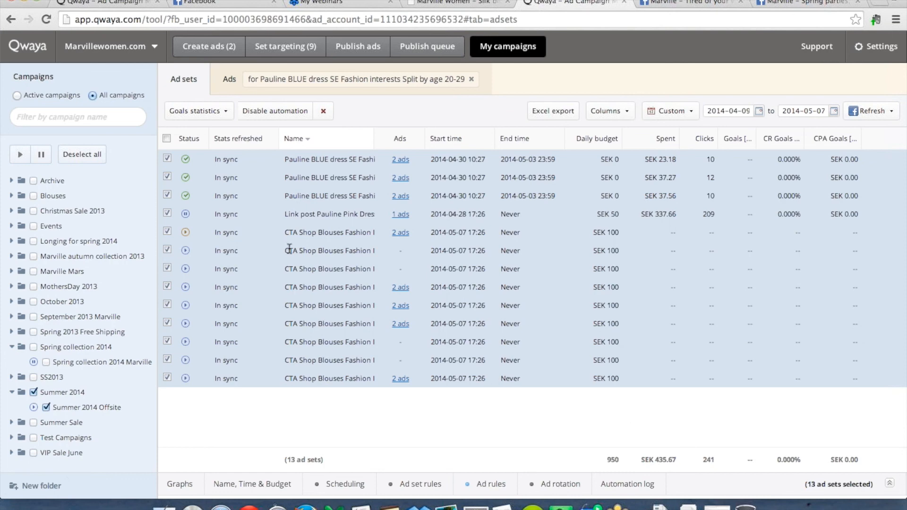
Deselect all ad sets and select only the paused Link post Pauline Pink dress ad set
click(167, 138)
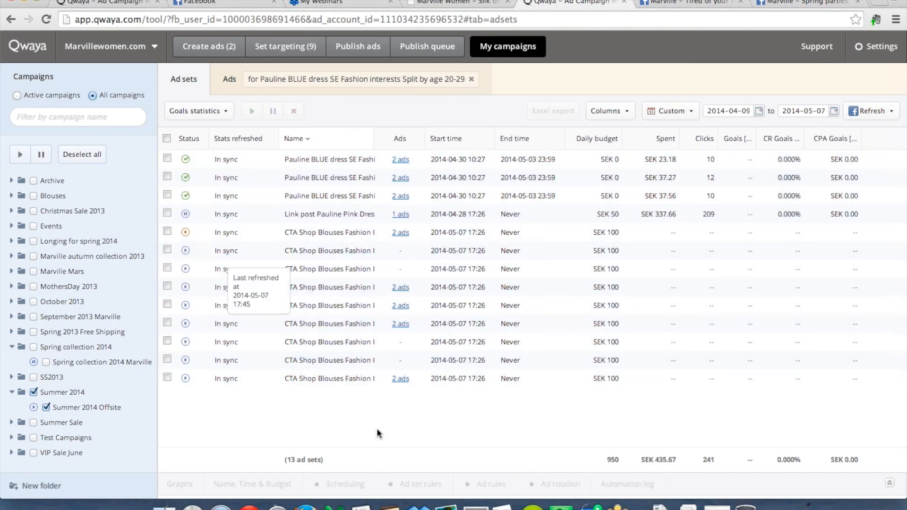
scroll(489, 420, right, 2)
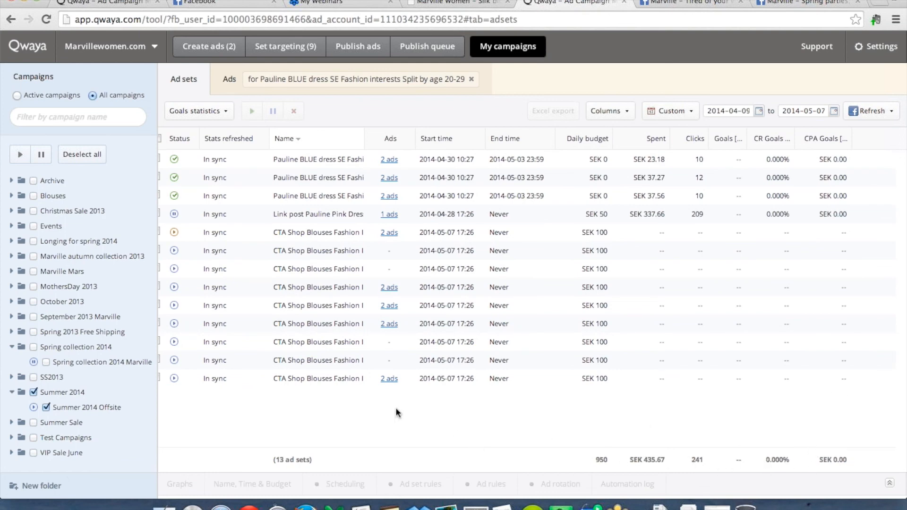
scroll(396, 409, left, 2)
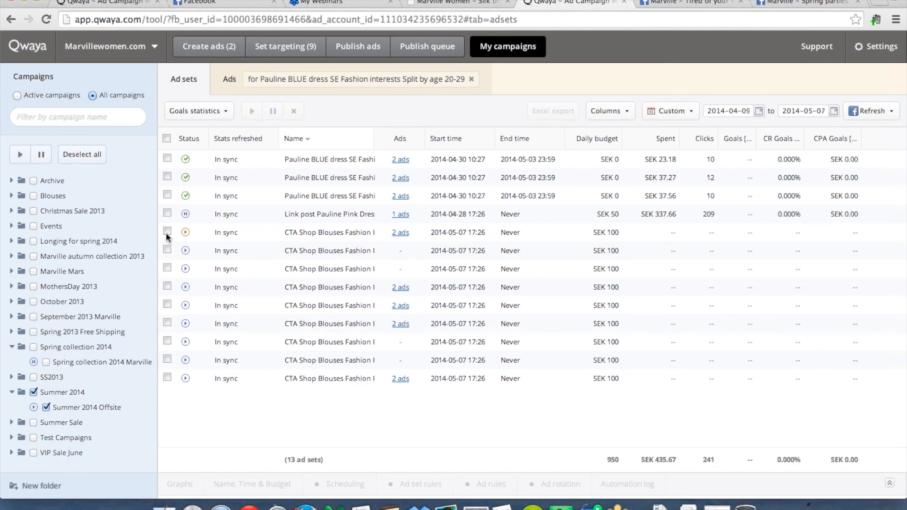
click(167, 212)
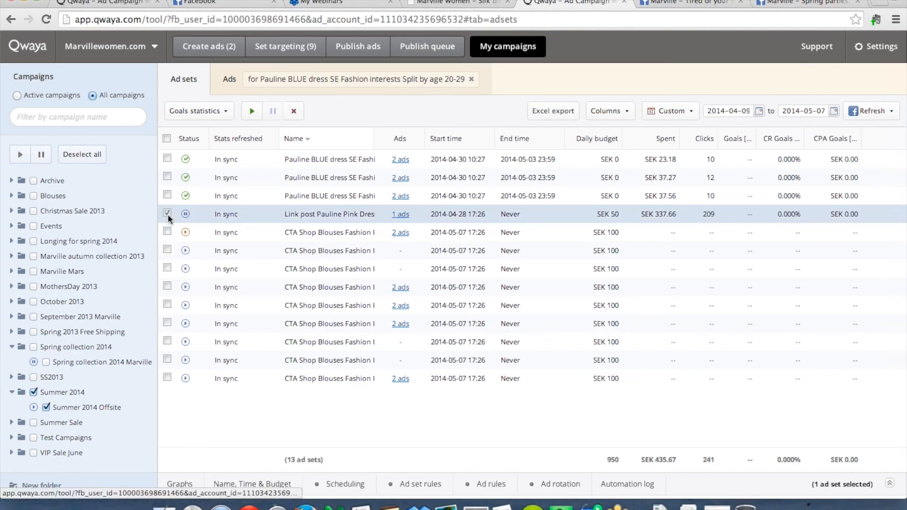